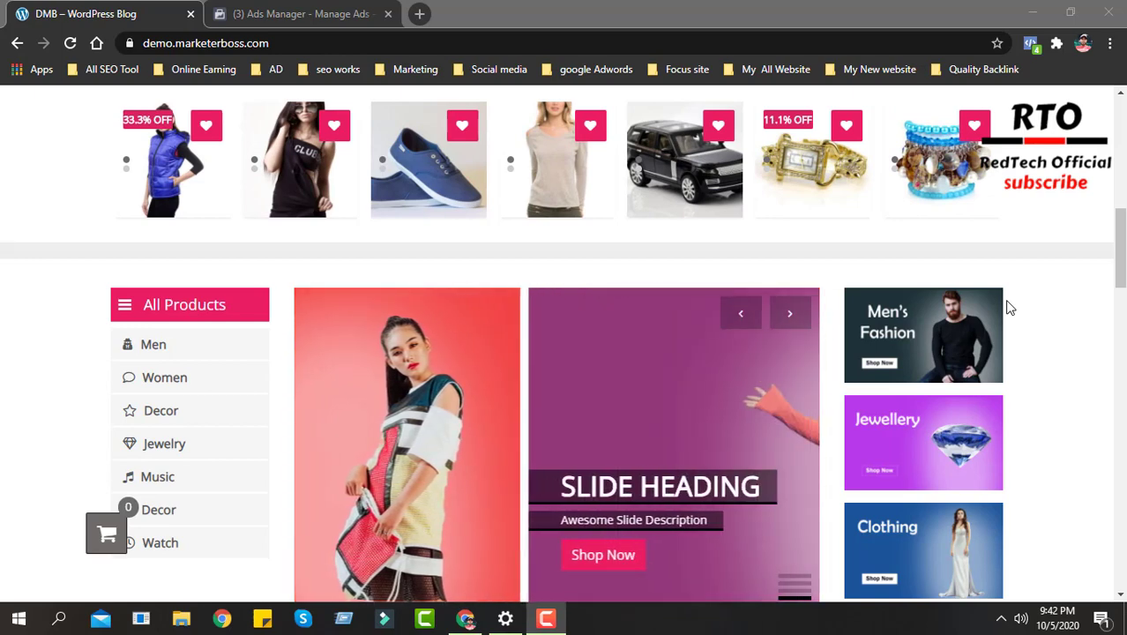
- Look through the demo store's homepage, including its product carousel, category list and promotional banners
scroll(502, 343, "down", 2)
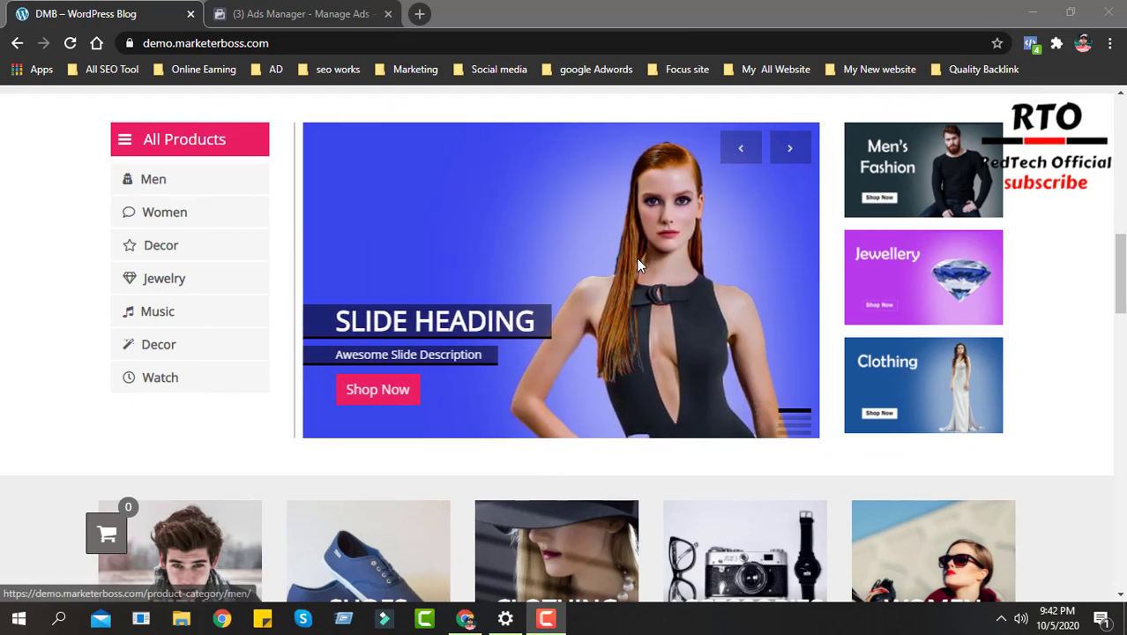
scroll(224, 185, "up", 1)
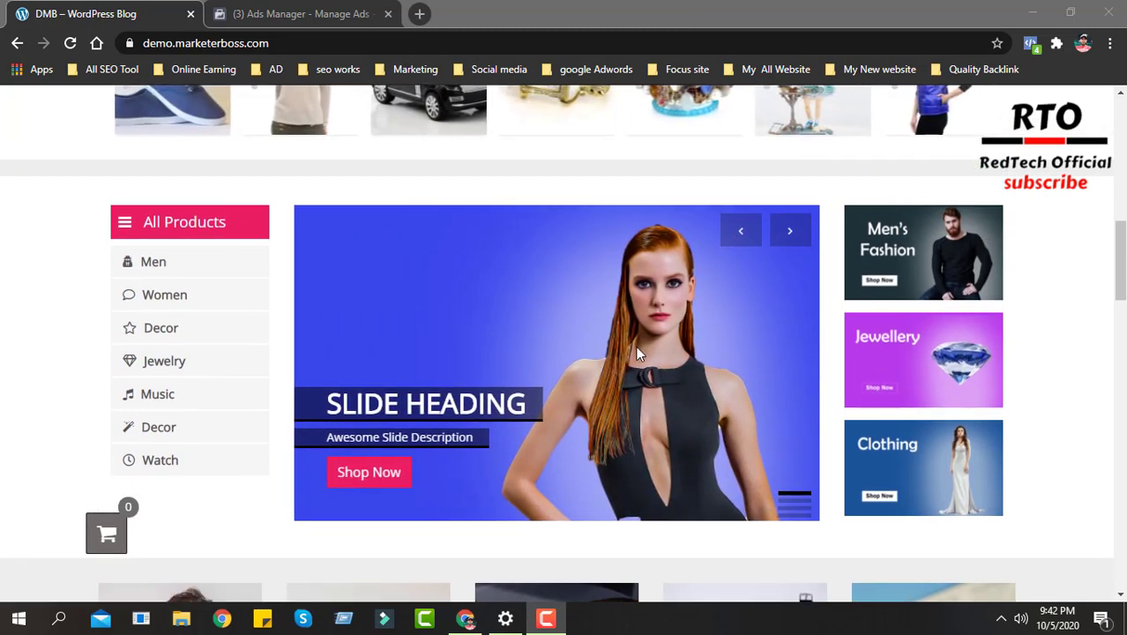
scroll(636, 346, "up", 1)
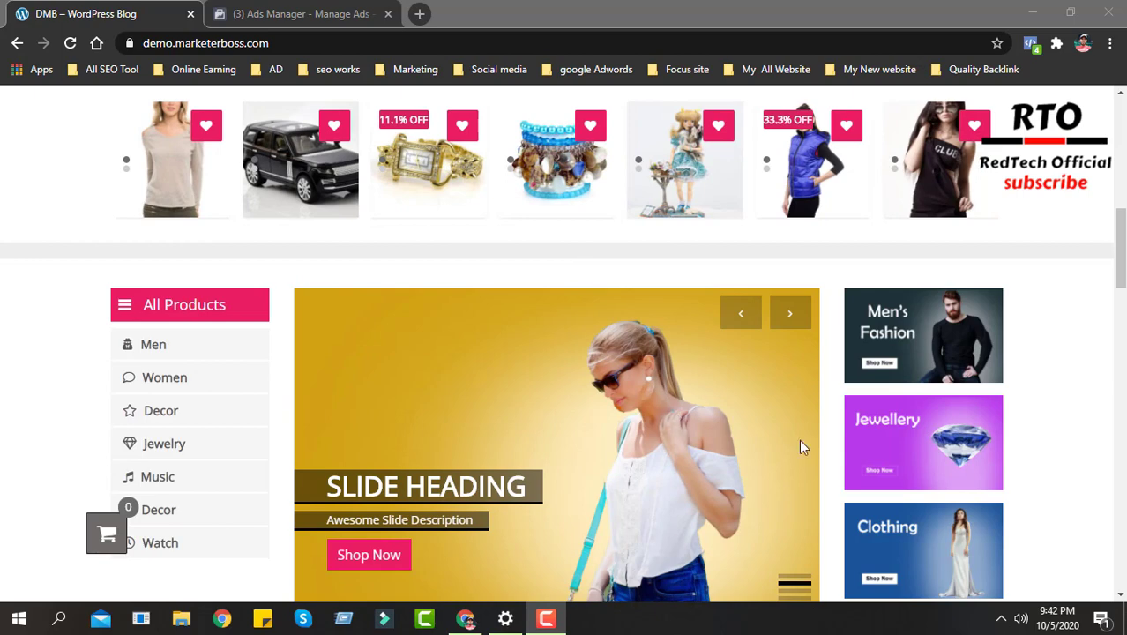
scroll(800, 447, "down", 2)
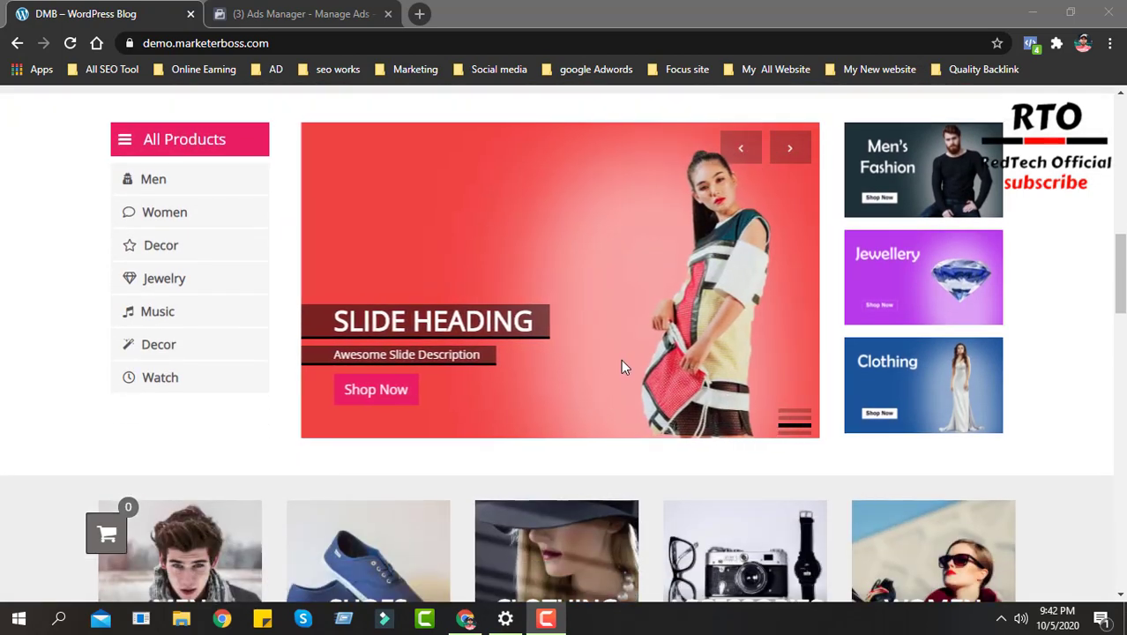
scroll(605, 441, "up", 1)
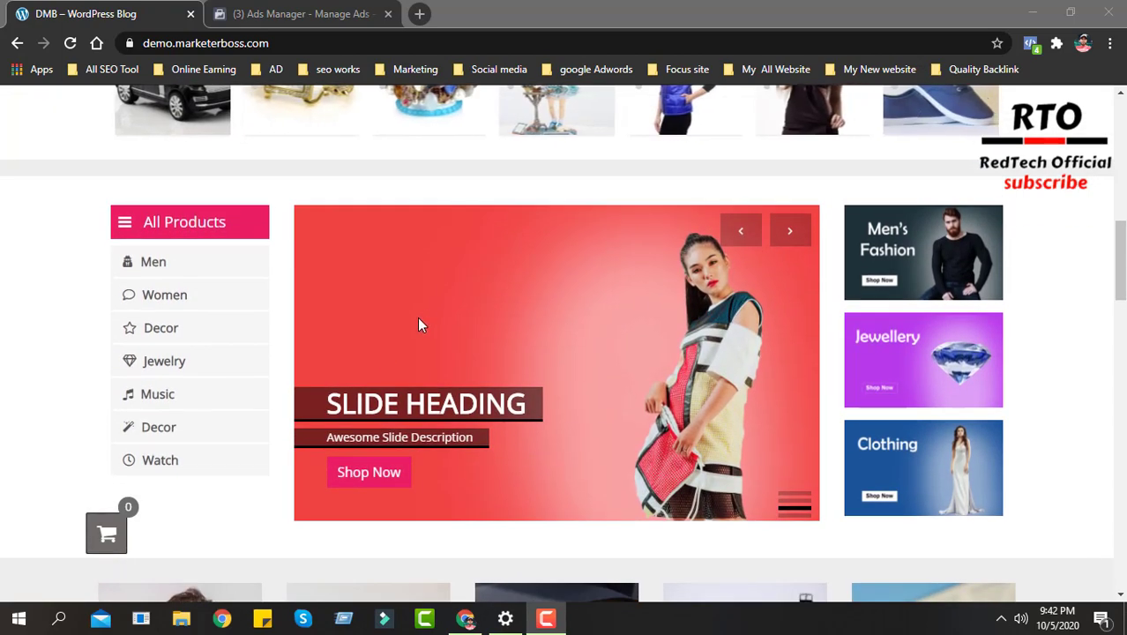
scroll(420, 324, "up", 1)
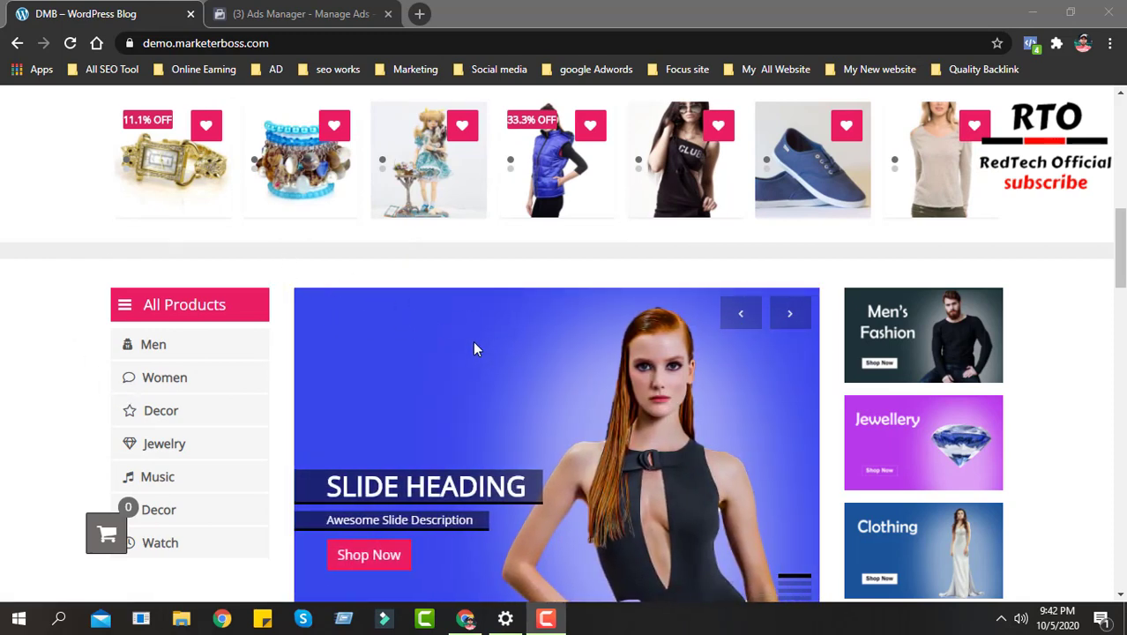
left_click(333, 16)
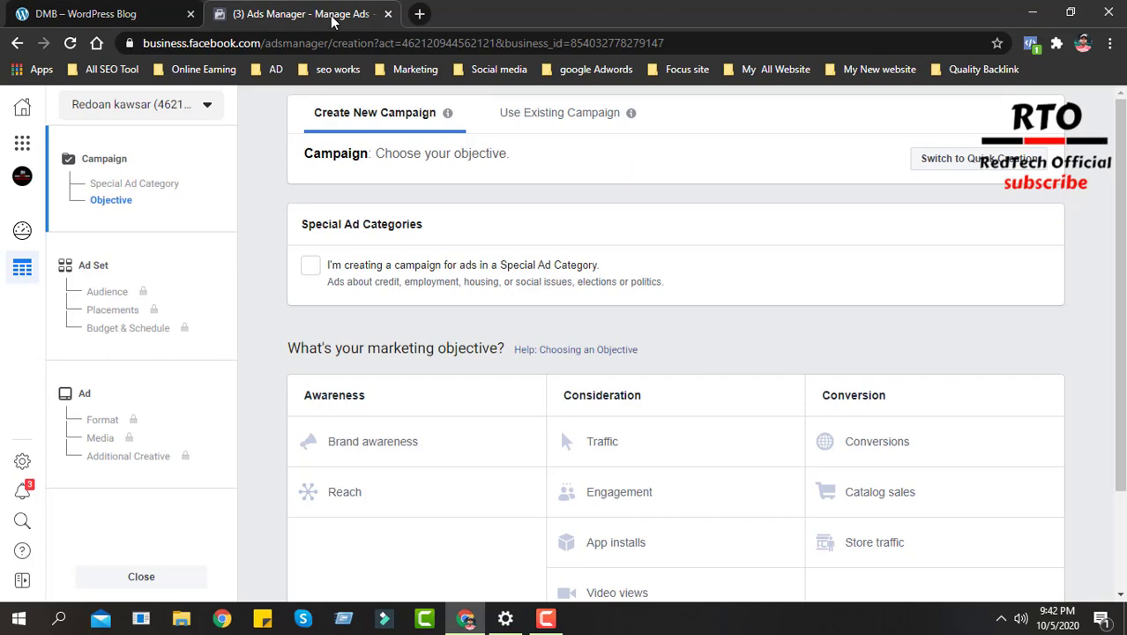
left_click(86, 14)
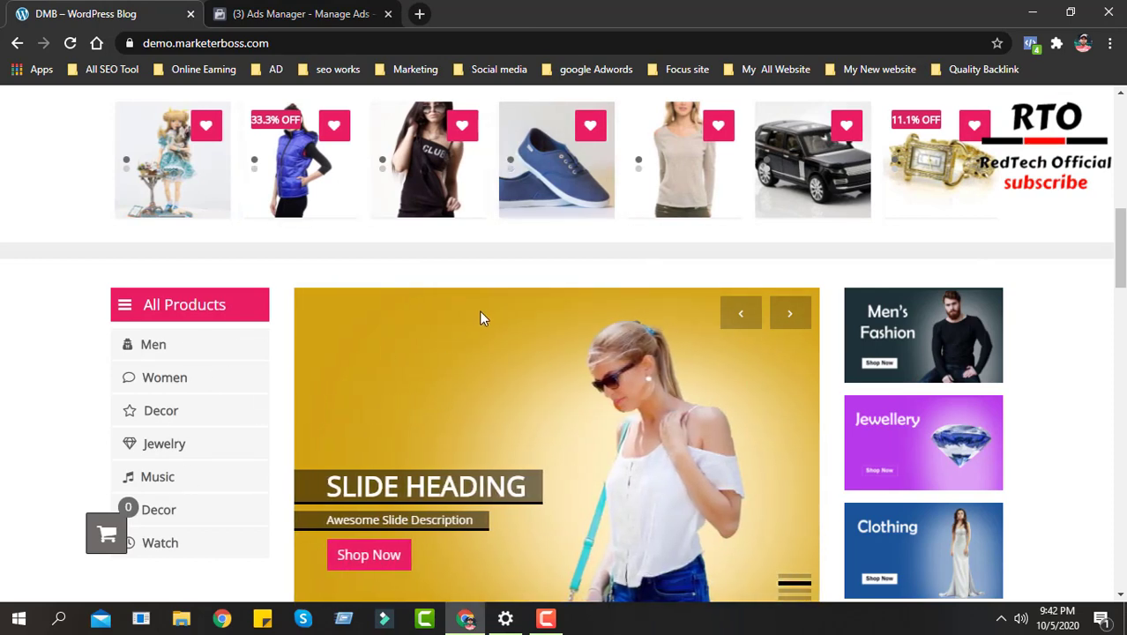
- Switch to Ads Manager, choose Traffic as the new campaign's objective and continue to the ad set settings
left_click(282, 15)
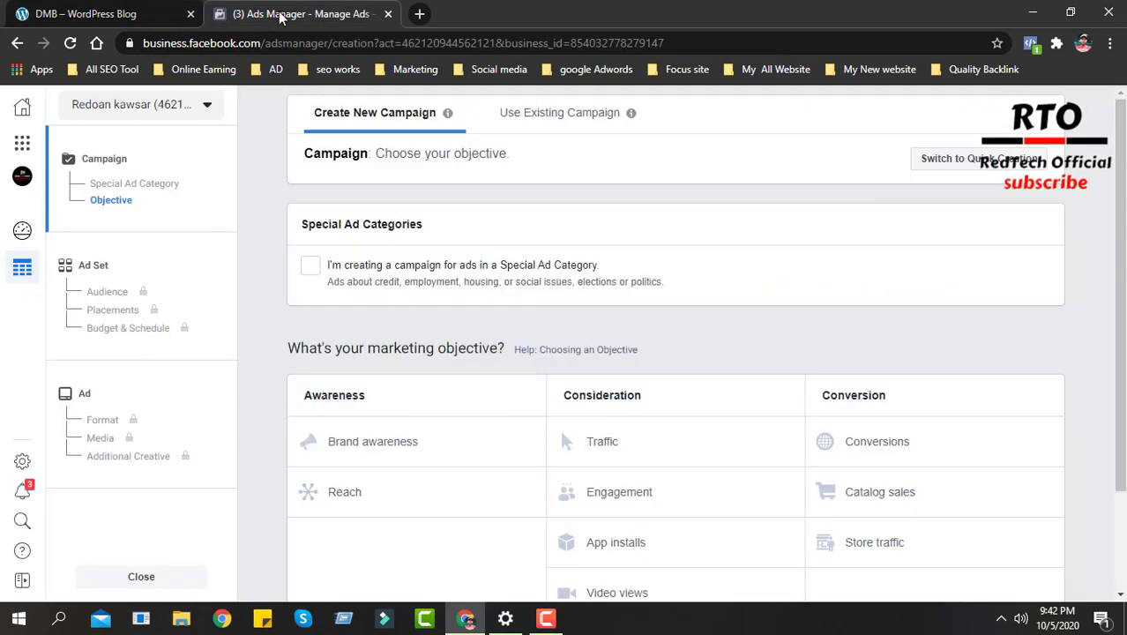
left_click(615, 445)
scroll(616, 445, "down", 1)
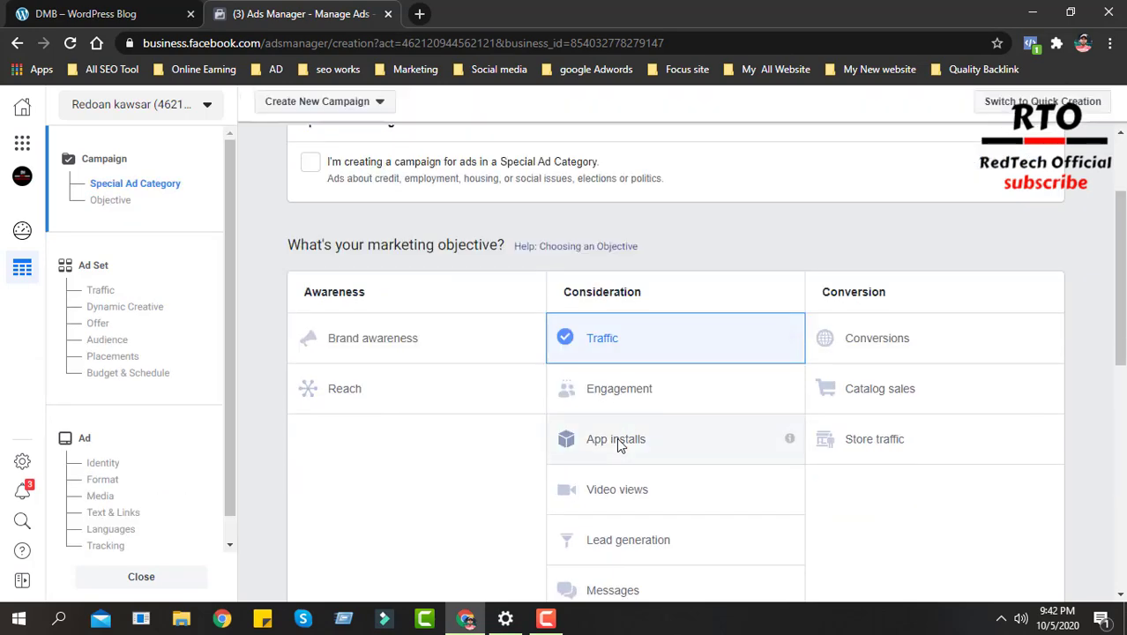
scroll(616, 445, "down", 2)
scroll(618, 445, "down", 10)
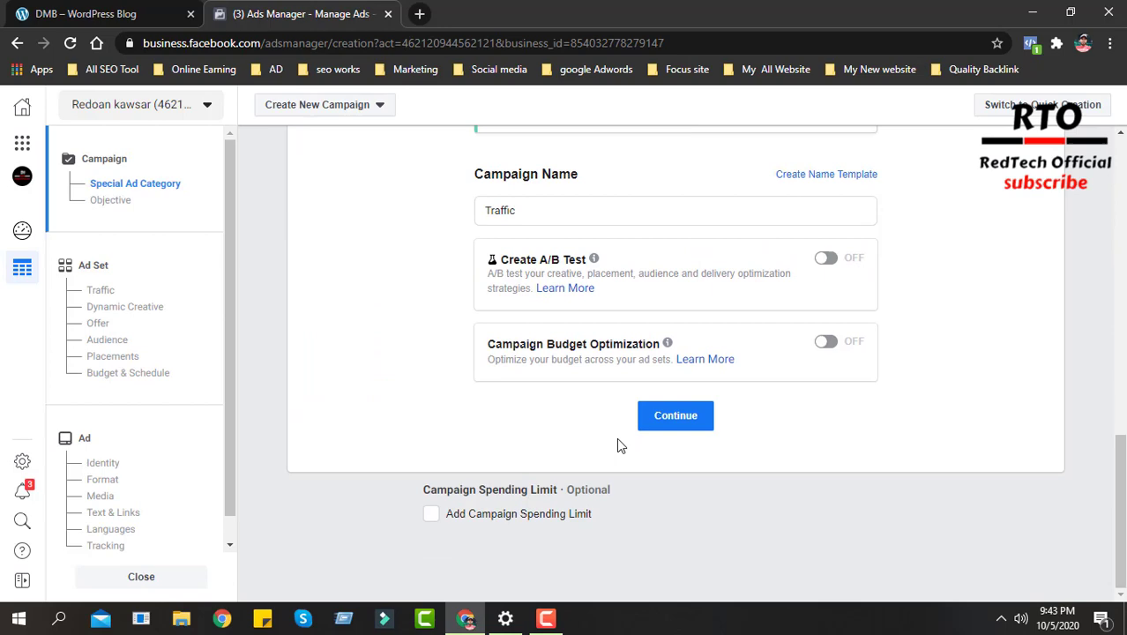
left_click(670, 420)
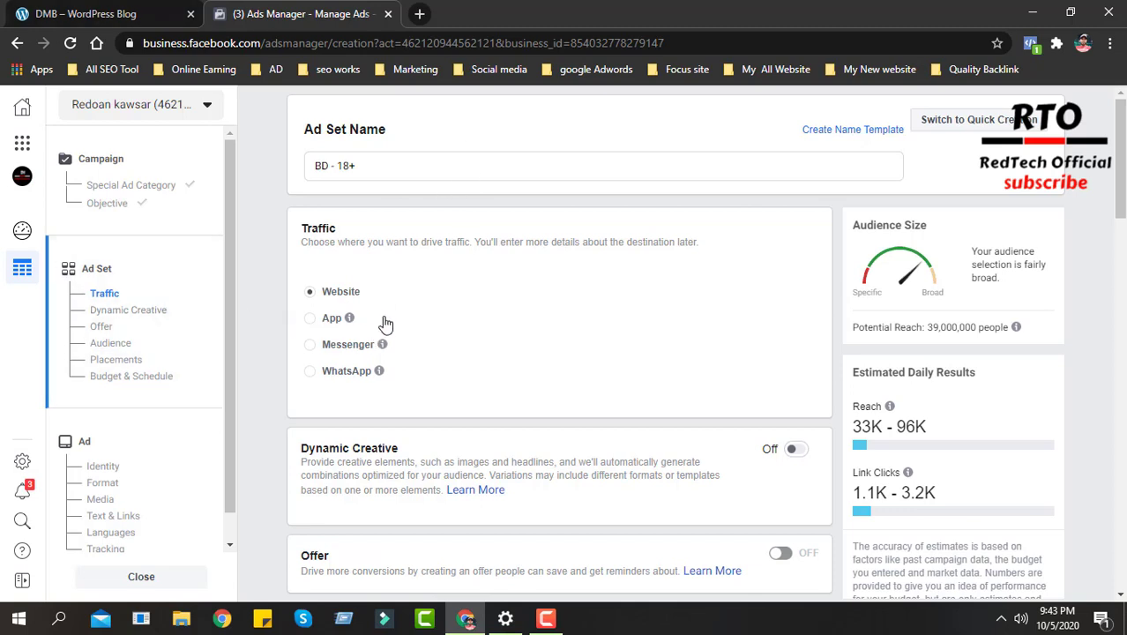
- Review the ad set's traffic destination options alongside the demo store's product categories and banners
scroll(385, 324, "down", 1)
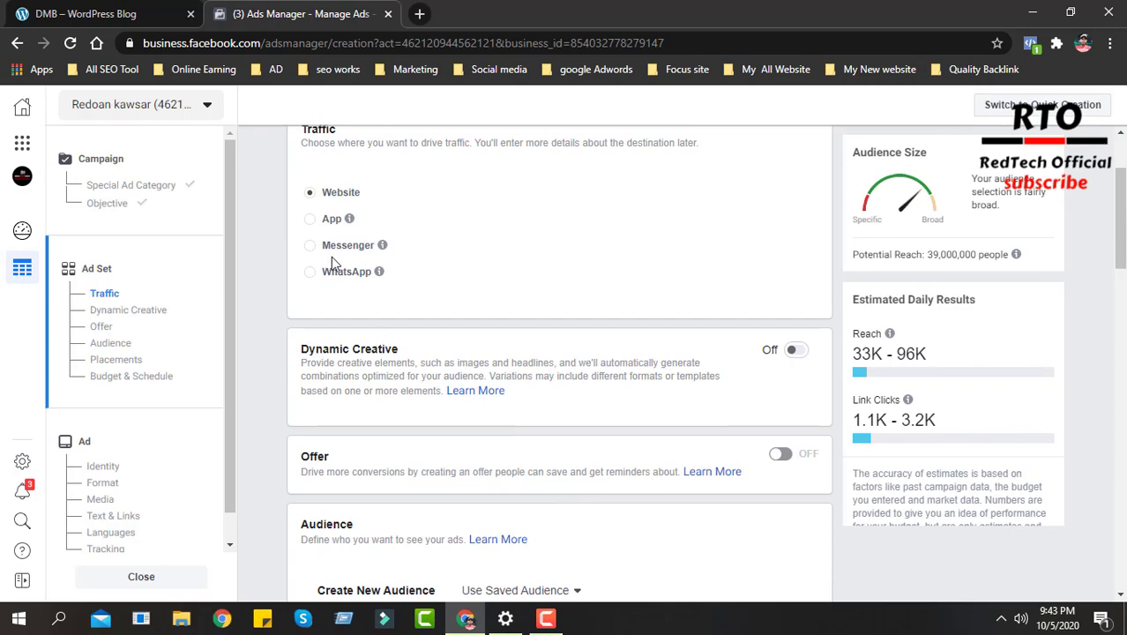
left_click(132, 14)
left_click(335, 13)
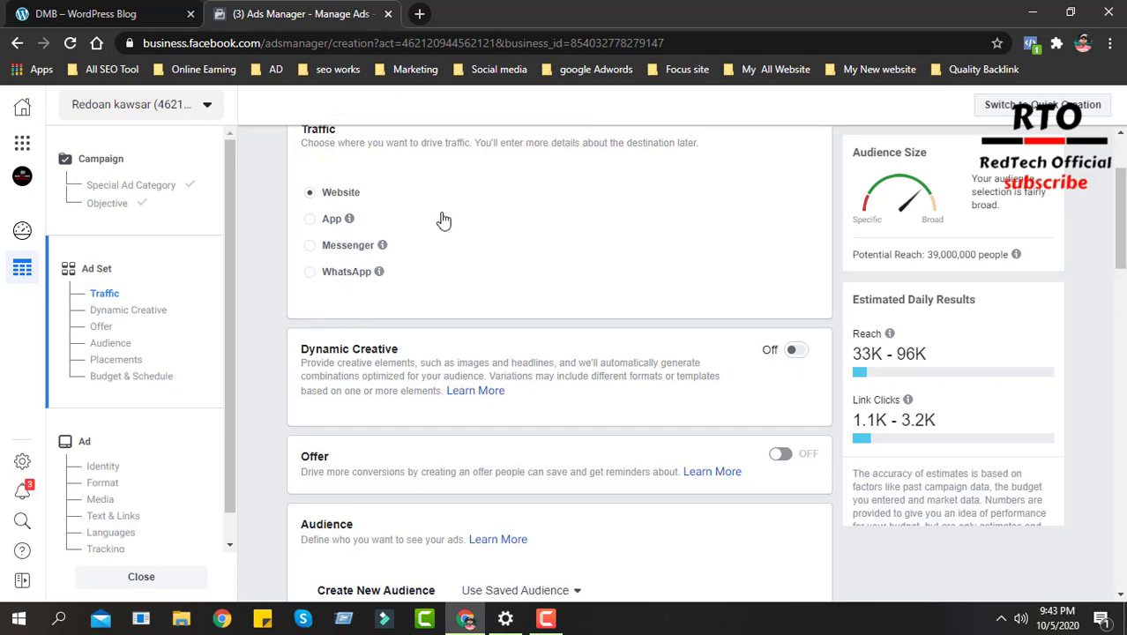
left_click(126, 10)
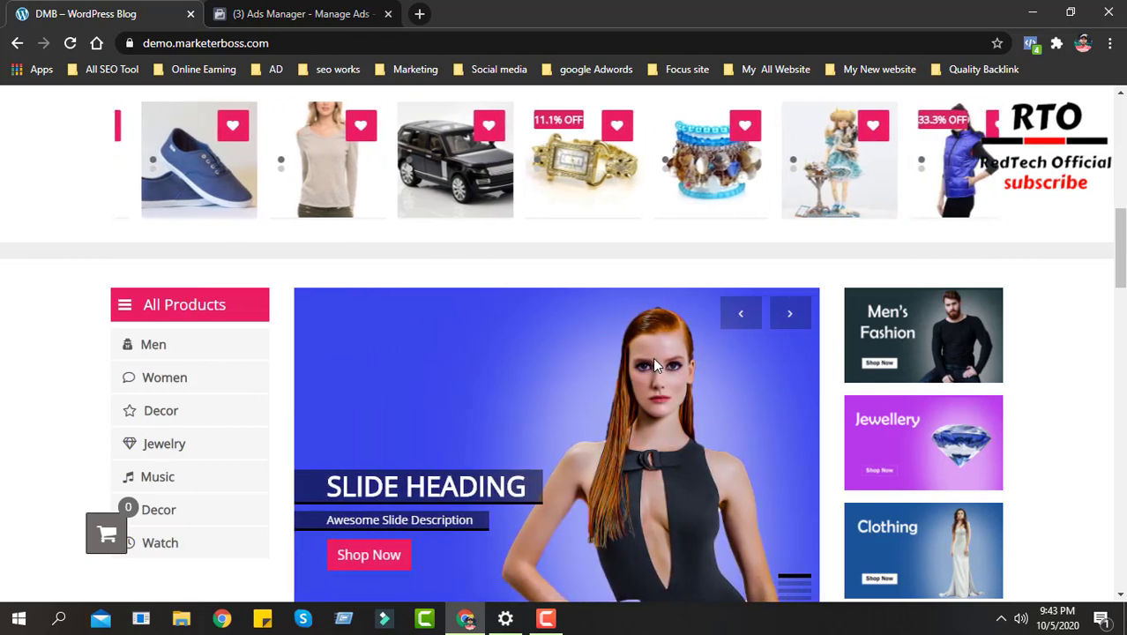
scroll(882, 520, "down", 5)
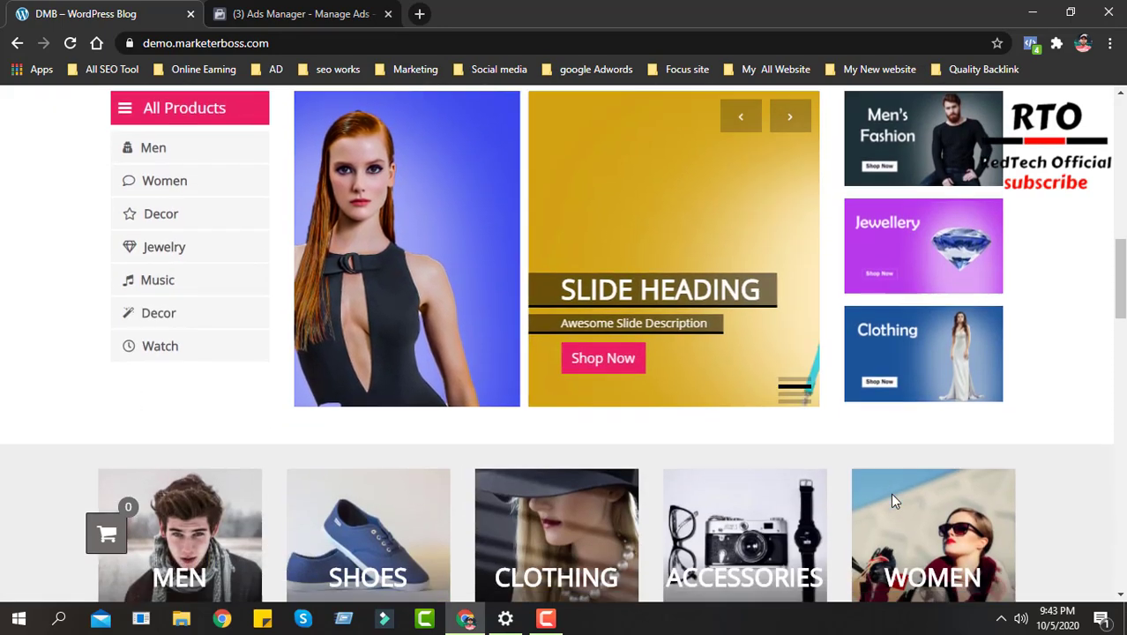
scroll(893, 506, "up", 1)
scroll(893, 506, "up", 2)
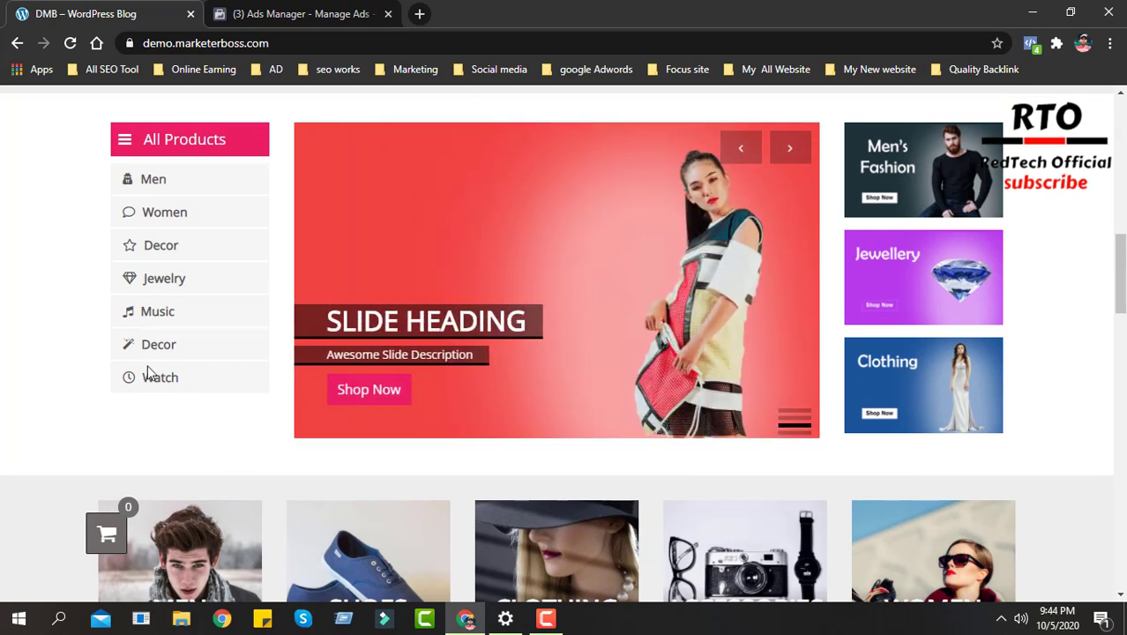
left_click(304, 10)
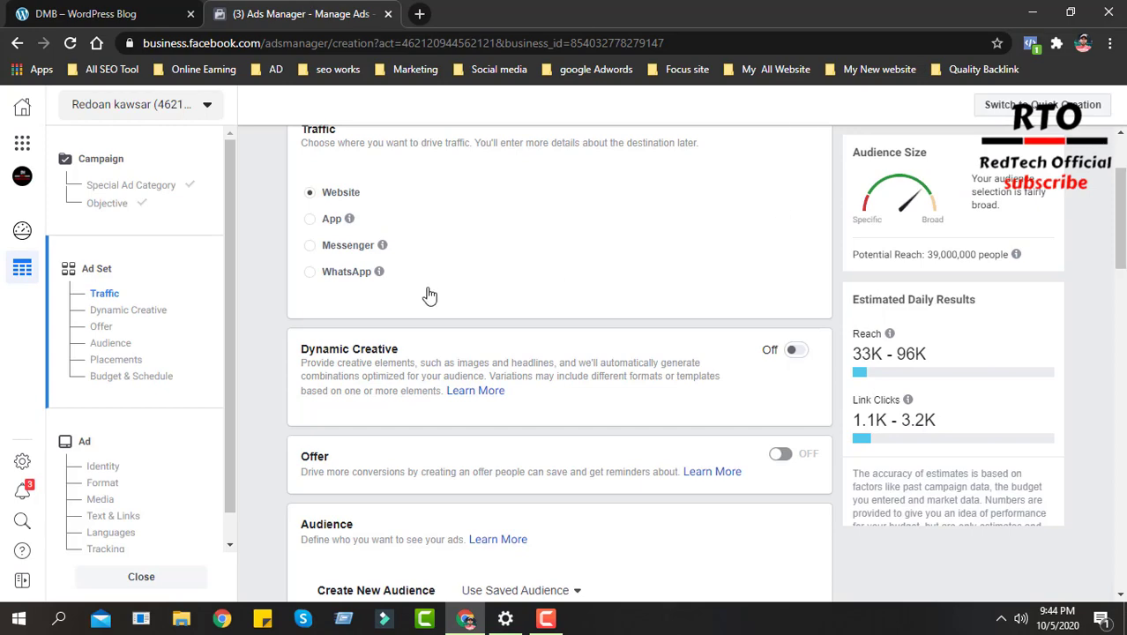
- Examine the ad set's Audience section and its Lookalike Audience creation form, leaving the form without creating anything
scroll(453, 408, "down", 3)
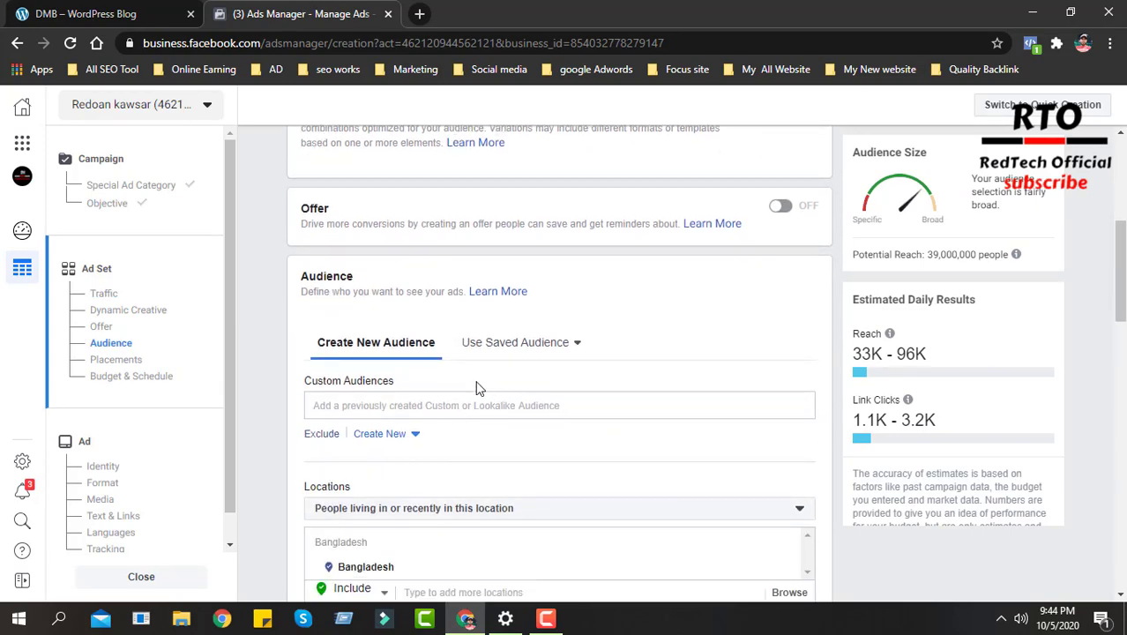
scroll(423, 352, "down", 1)
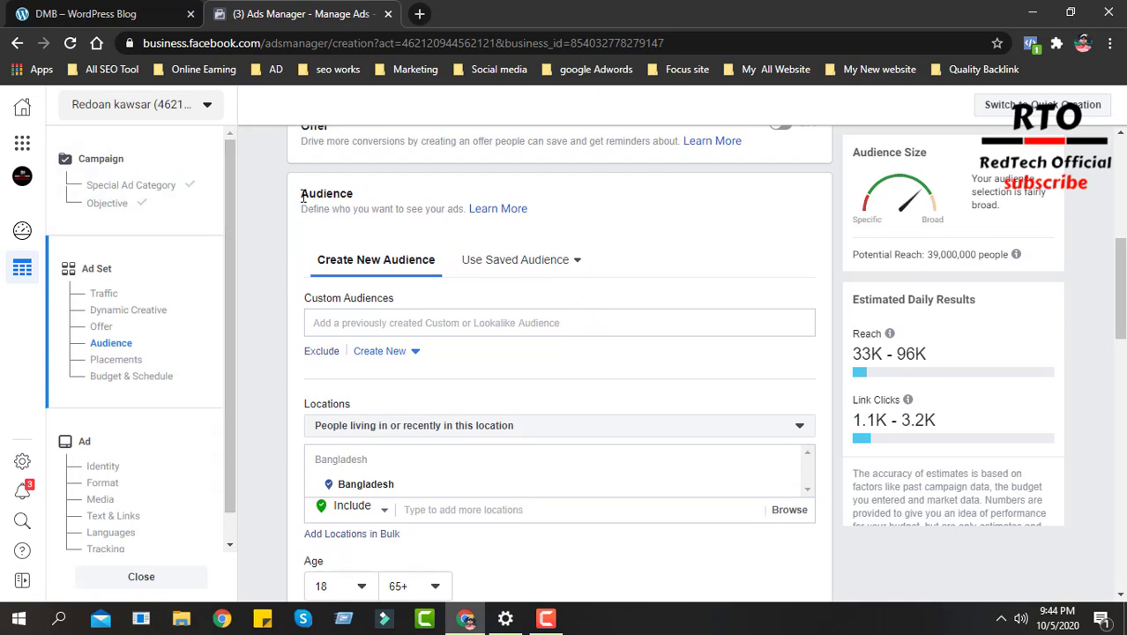
left_click_drag(333, 190, 369, 195)
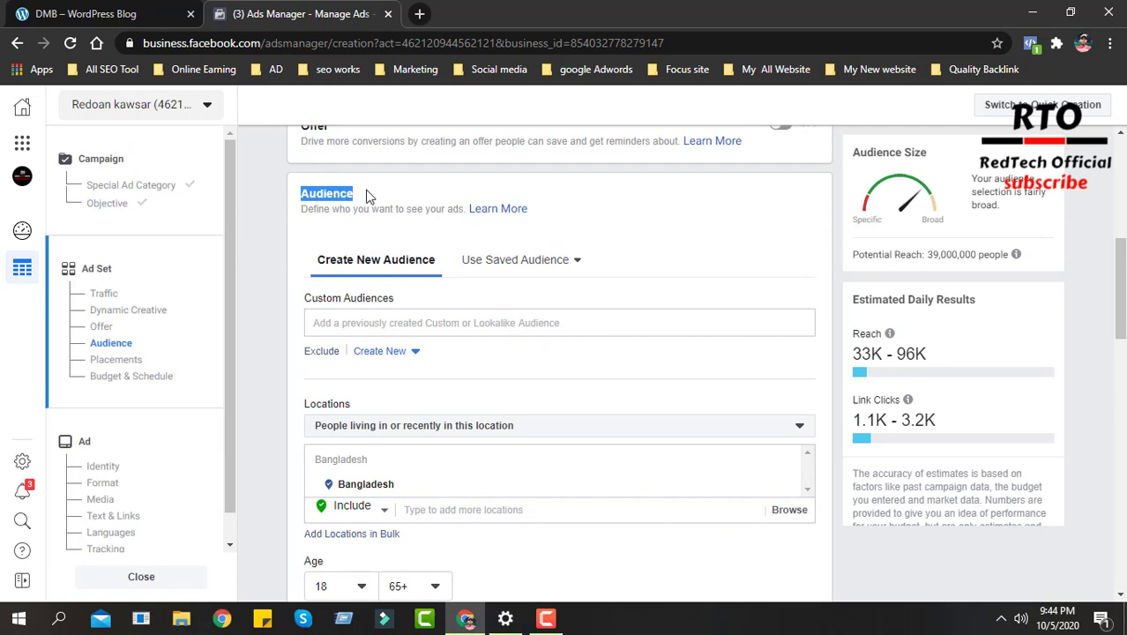
left_click(379, 351)
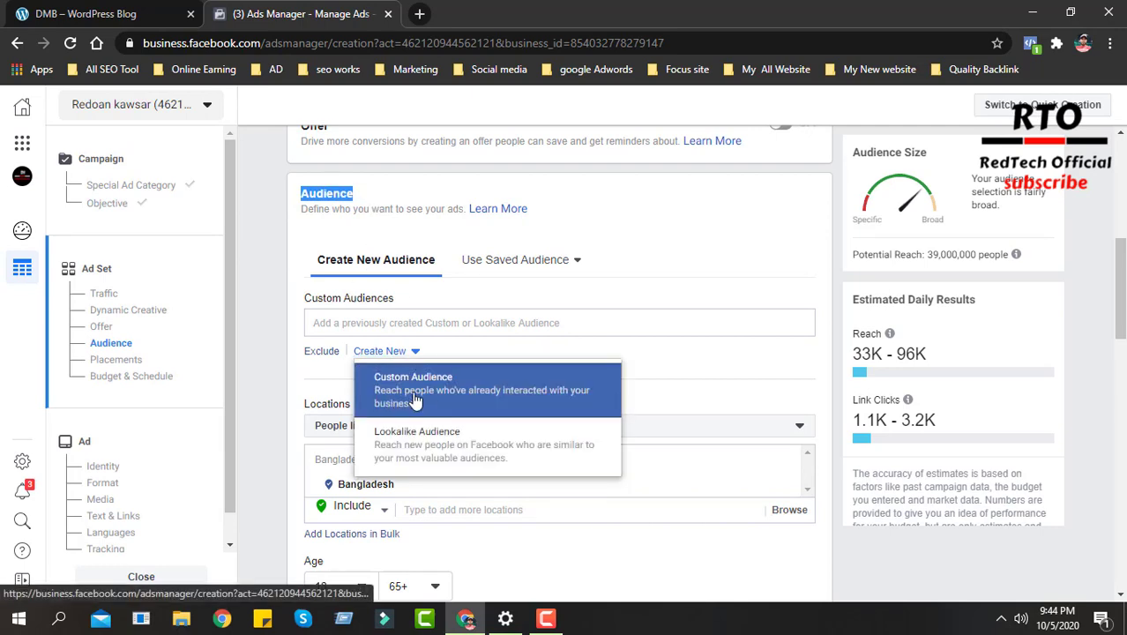
left_click(443, 445)
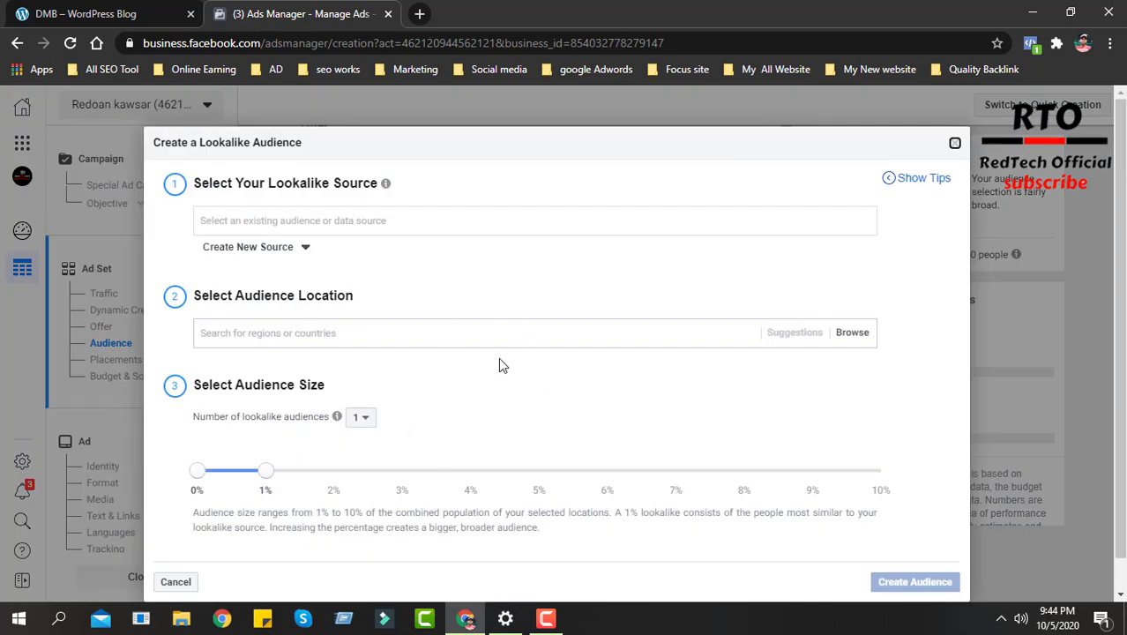
scroll(529, 370, "down", 1)
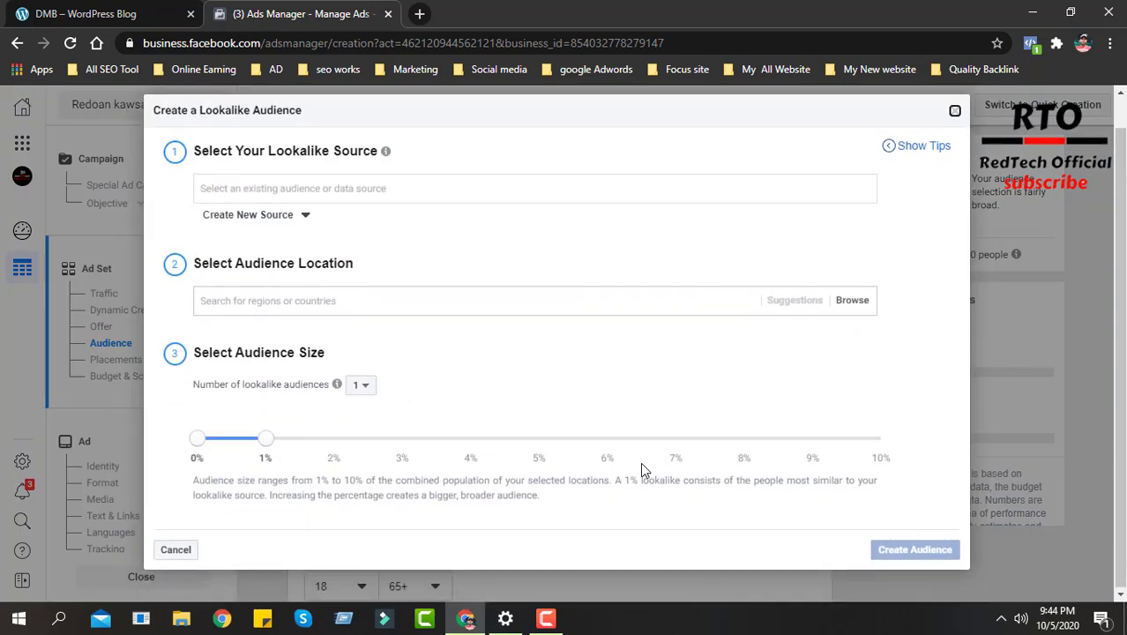
scroll(640, 464, "up", 1)
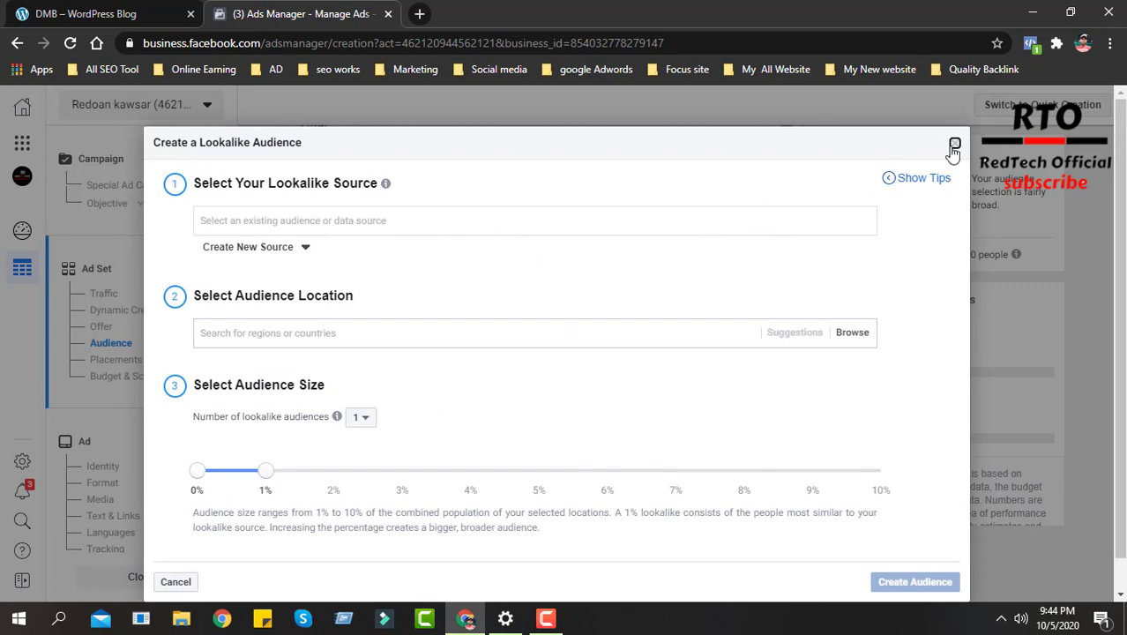
key("Escape")
- Go to the Audiences page of the ad account, discarding the unsaved campaign changes
left_click(22, 142)
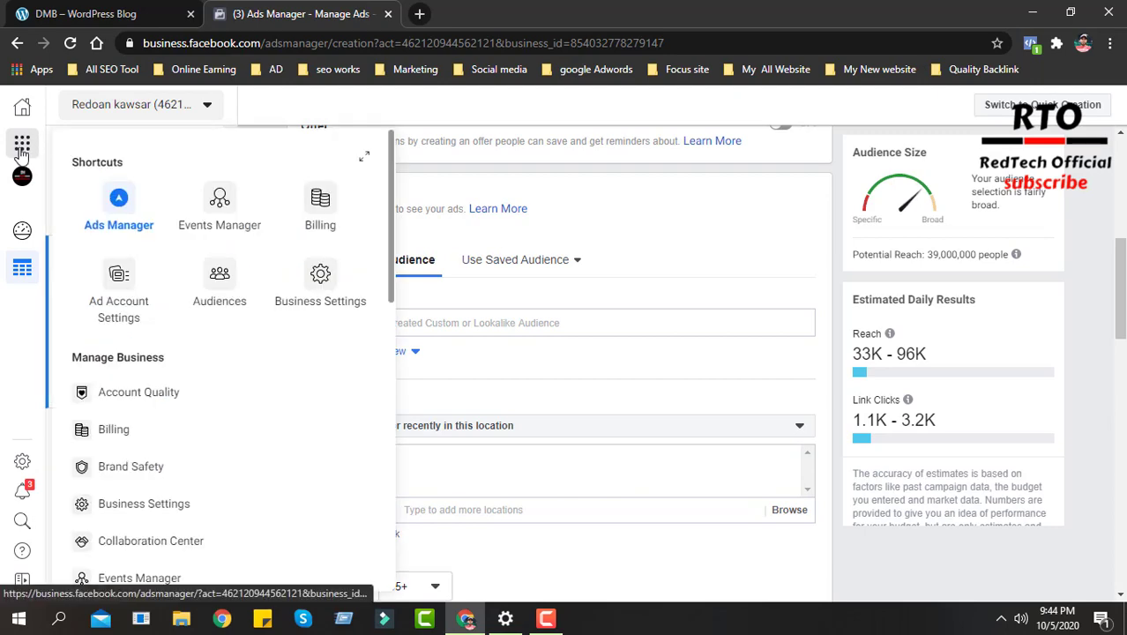
scroll(247, 274, "down", 5)
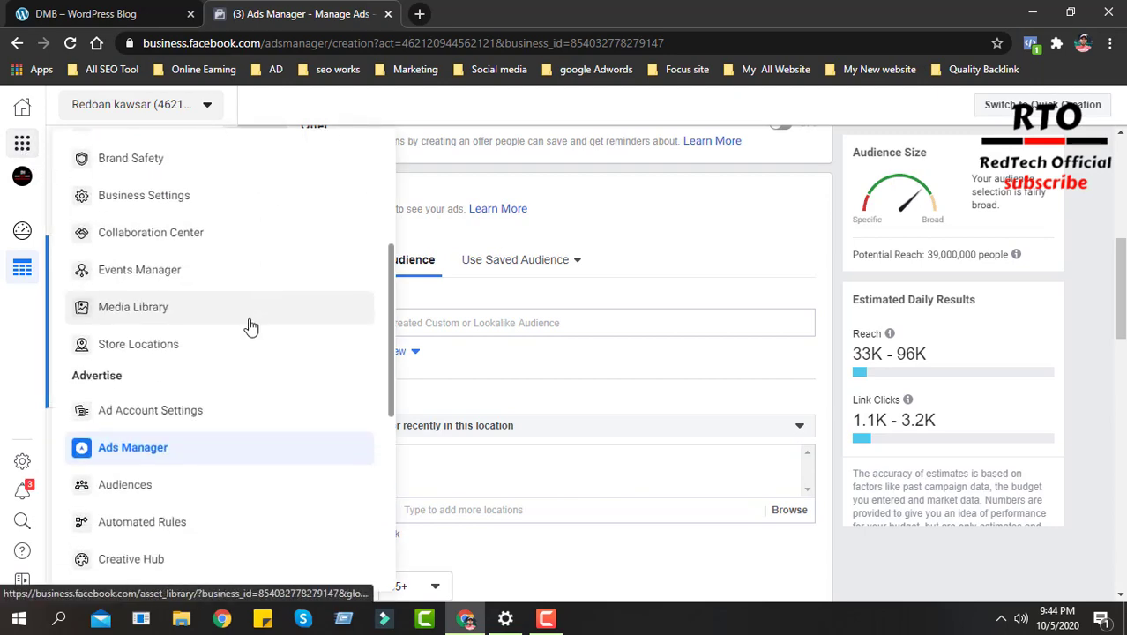
scroll(243, 343, "down", 1)
left_click(125, 304)
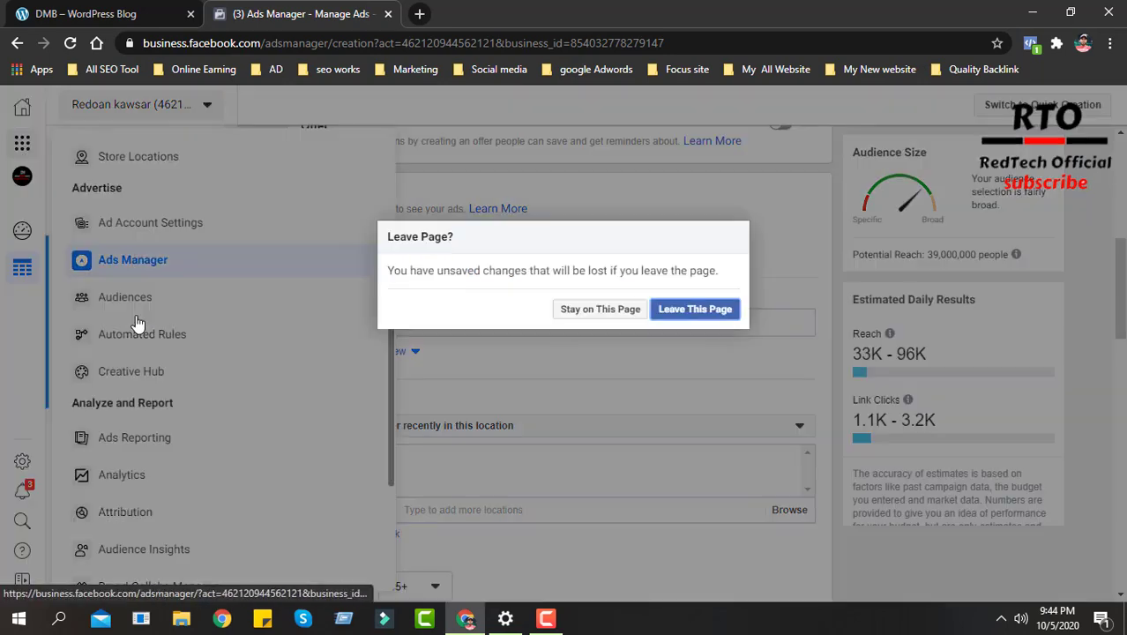
left_click(712, 310)
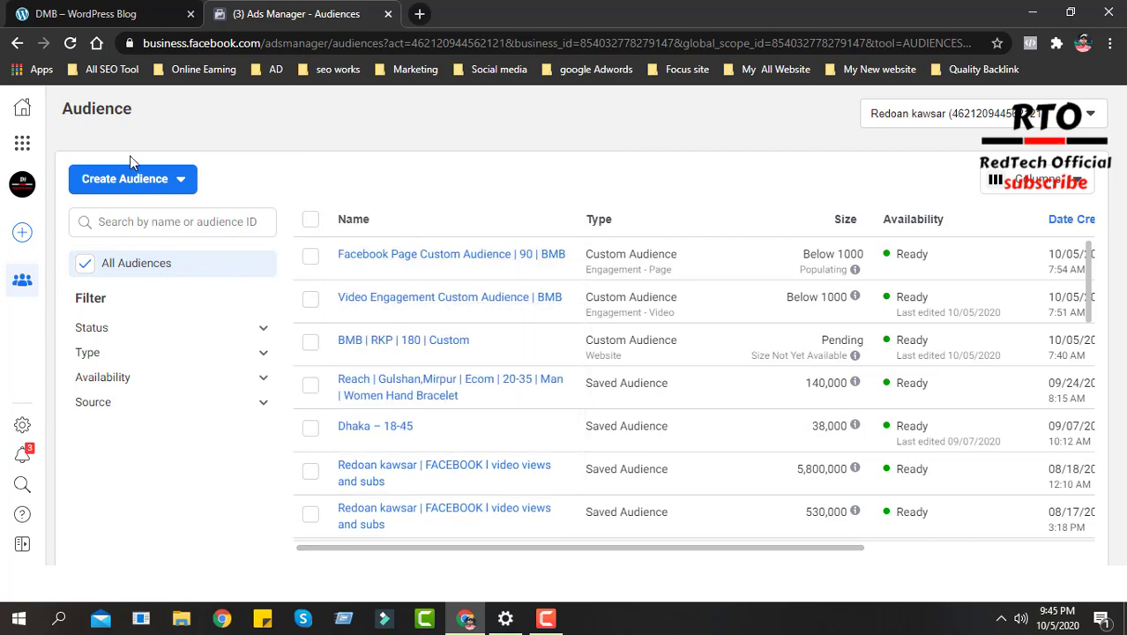
- Start creating a lookalike audience and view the explanation of its source setting
left_click(146, 186)
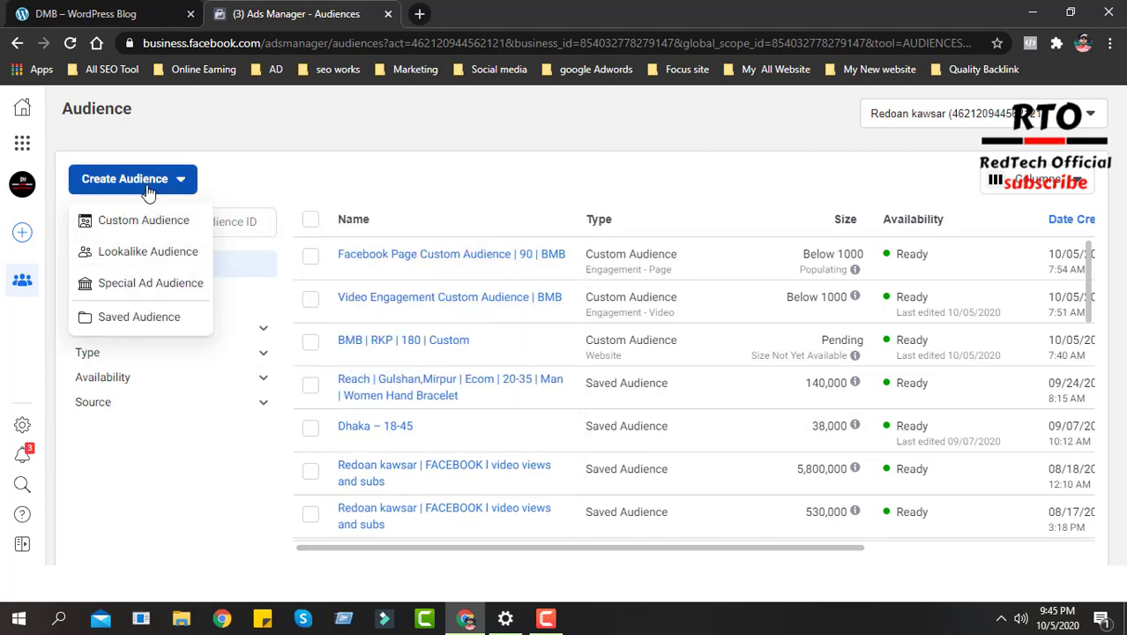
left_click(164, 262)
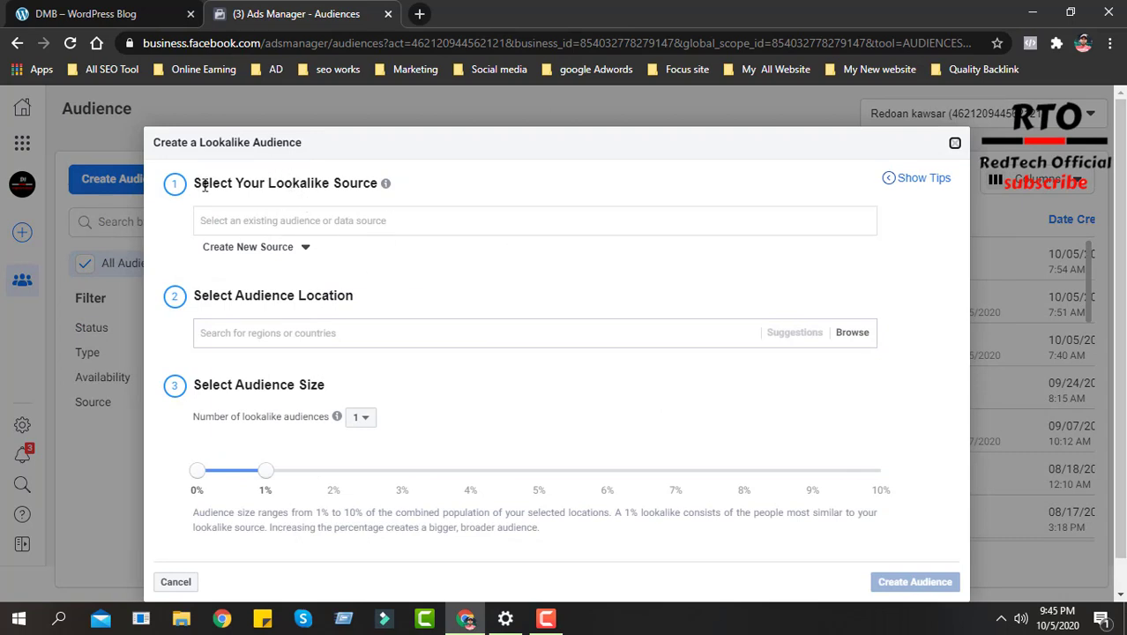
left_click_drag(194, 183, 379, 184)
mouse_move(388, 187)
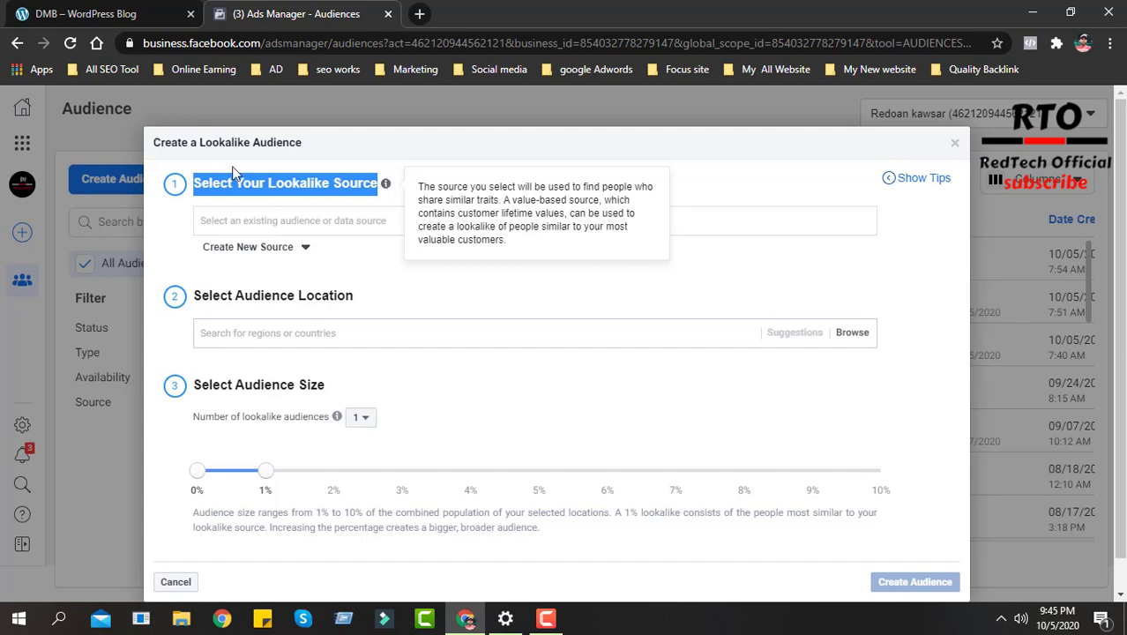
- Set the lookalike source to the account owner's Facebook Pixel from the value-based sources and review the event options
left_click(265, 223)
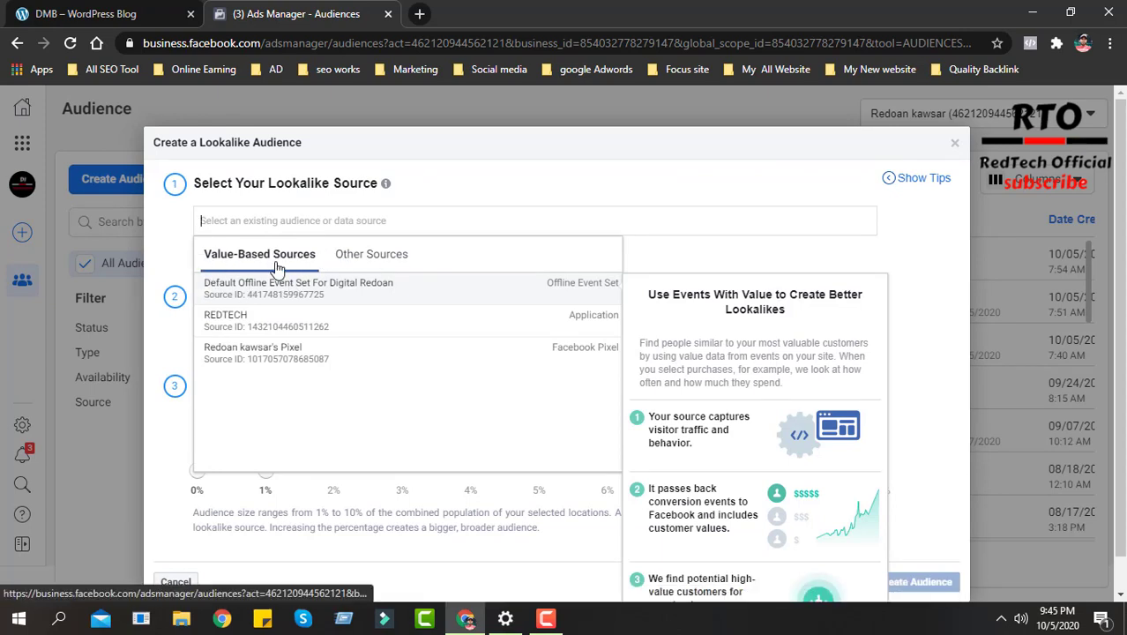
left_click(256, 356)
scroll(277, 467, "down", 2)
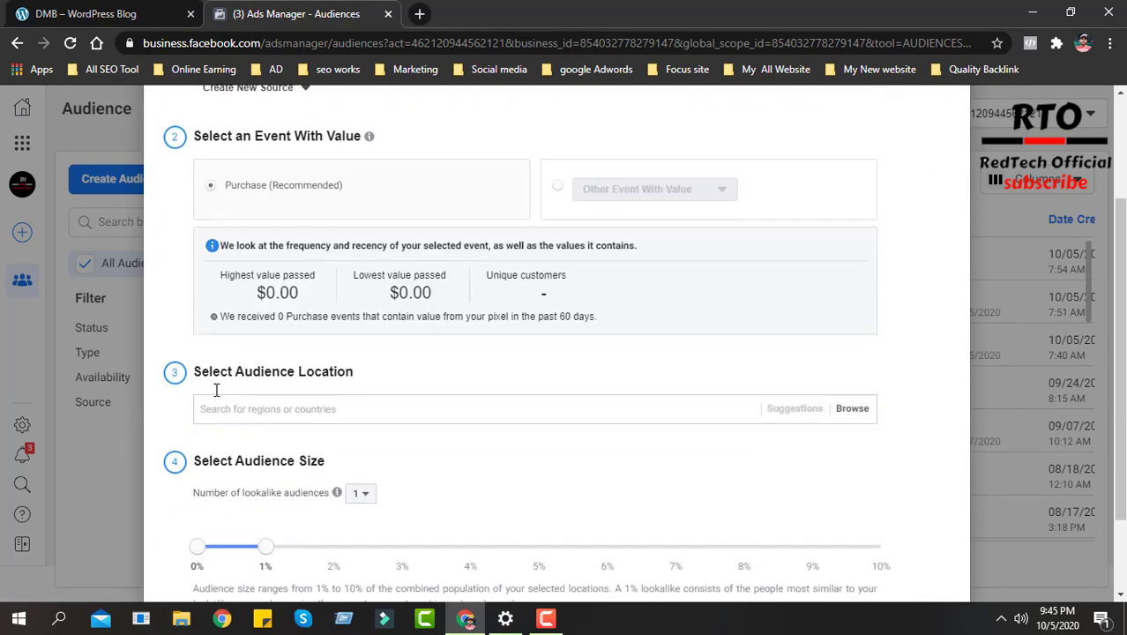
scroll(355, 382, "up", 2)
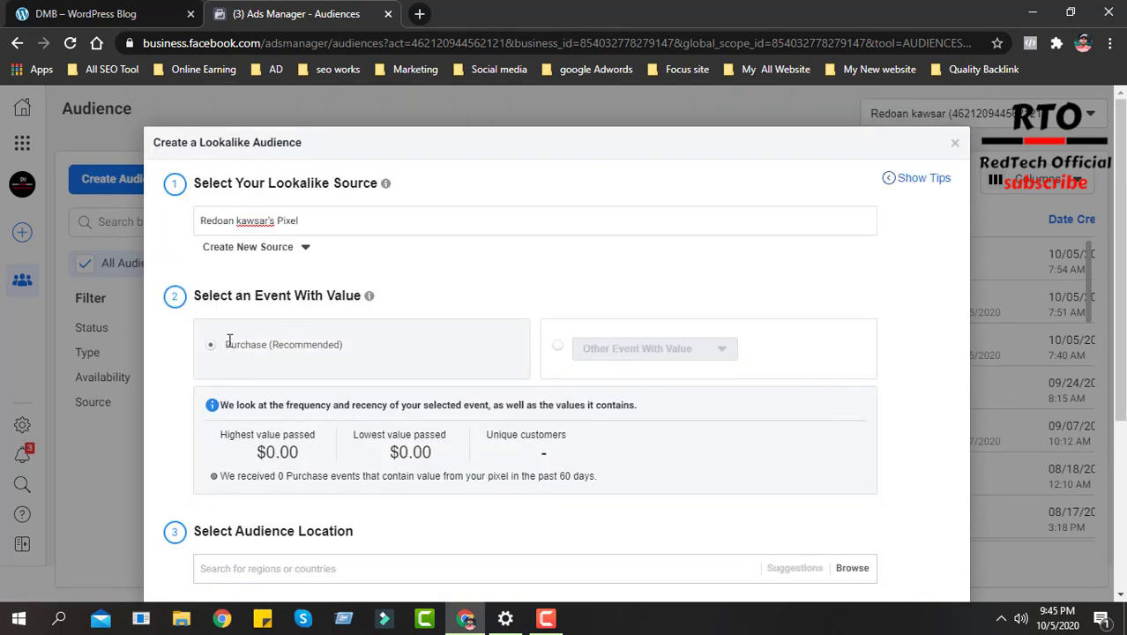
- View the demo store's homepage, and return to the lookalike form to check its value-based sources
left_click(146, 10)
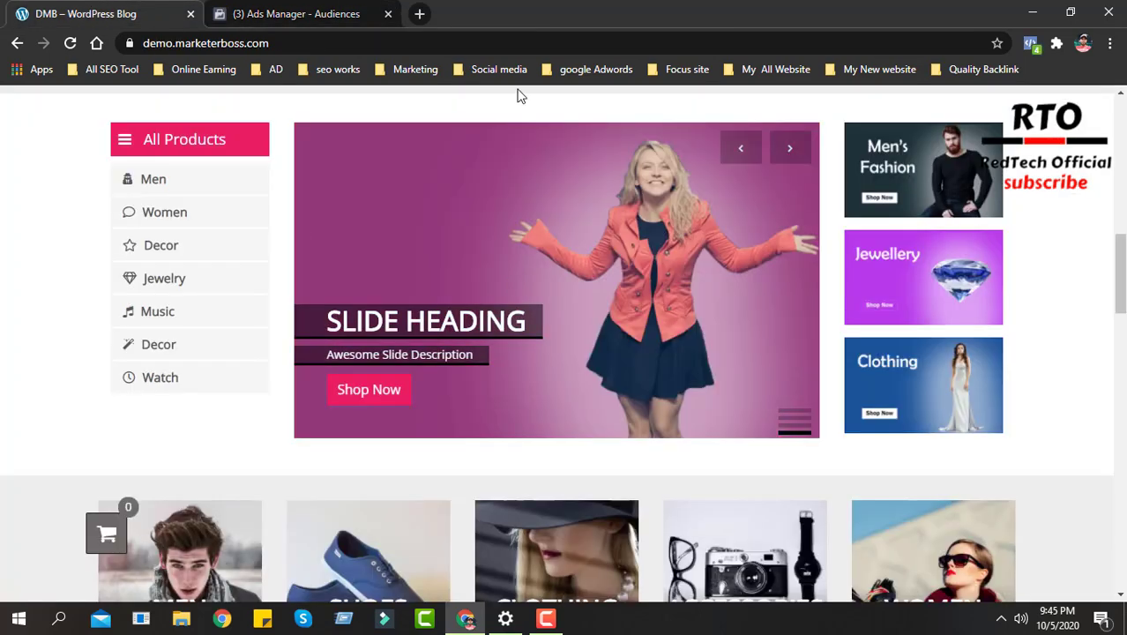
scroll(617, 397, "up", 1)
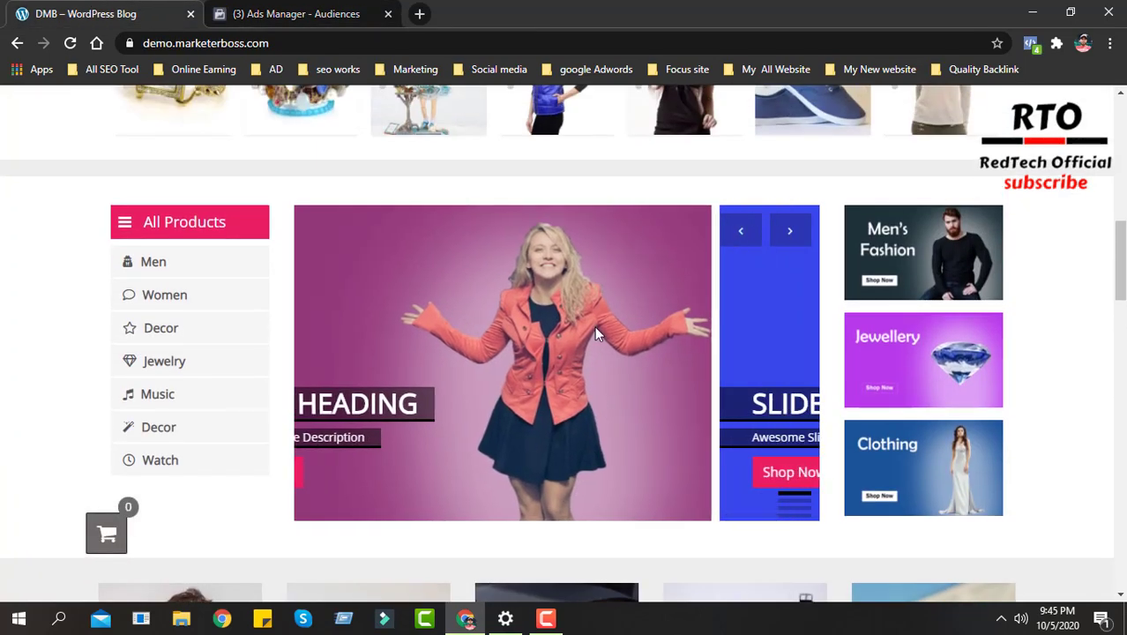
scroll(721, 394, "down", 1)
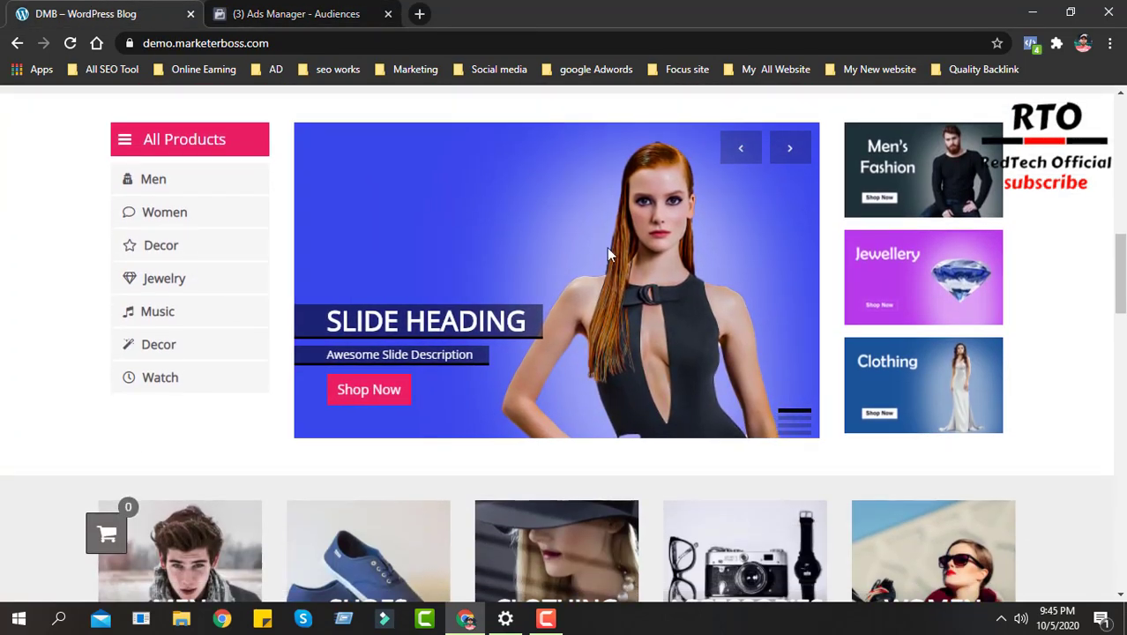
left_click(298, 11)
left_click(298, 221)
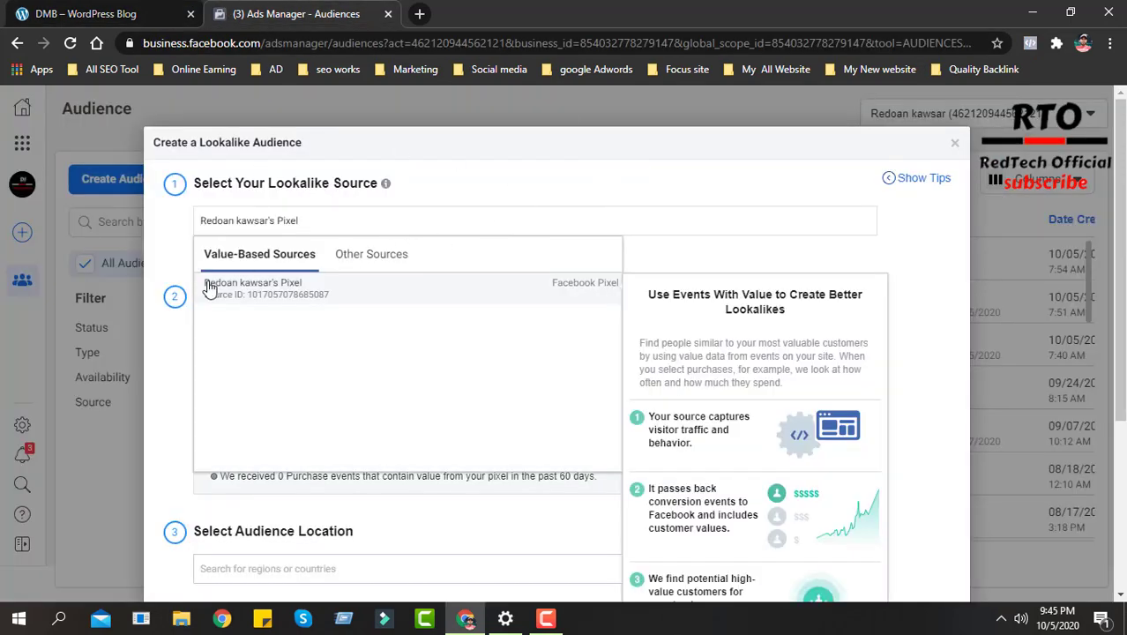
left_click(168, 393)
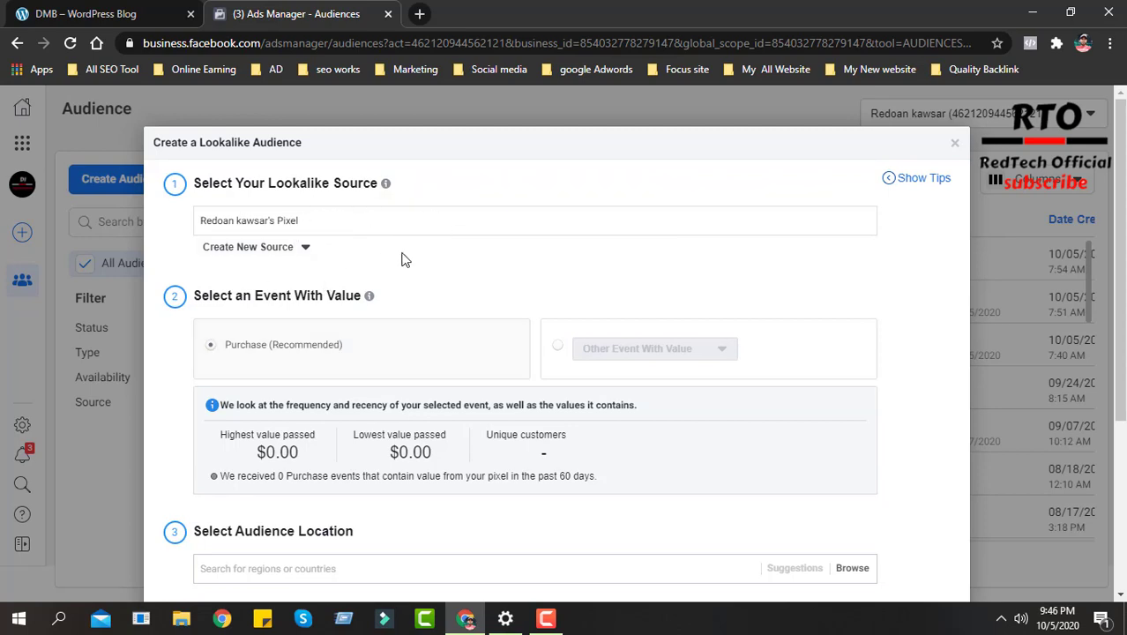
- Choose Other Event With Value as the event option and set the audience location to Bangladesh
left_click(556, 346)
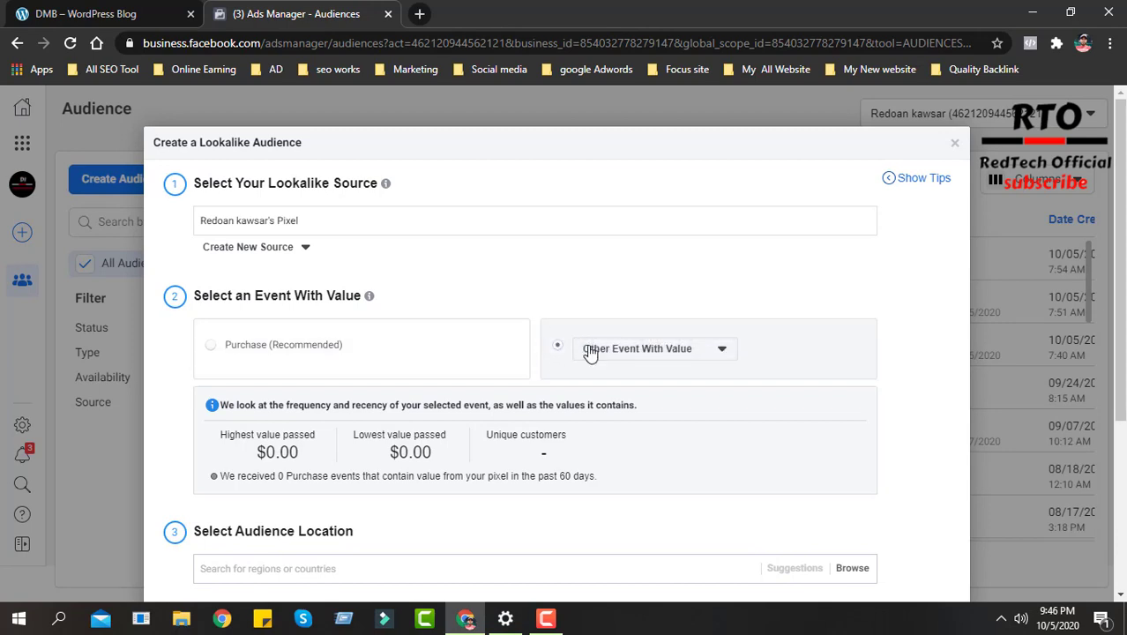
scroll(509, 353, "down", 1)
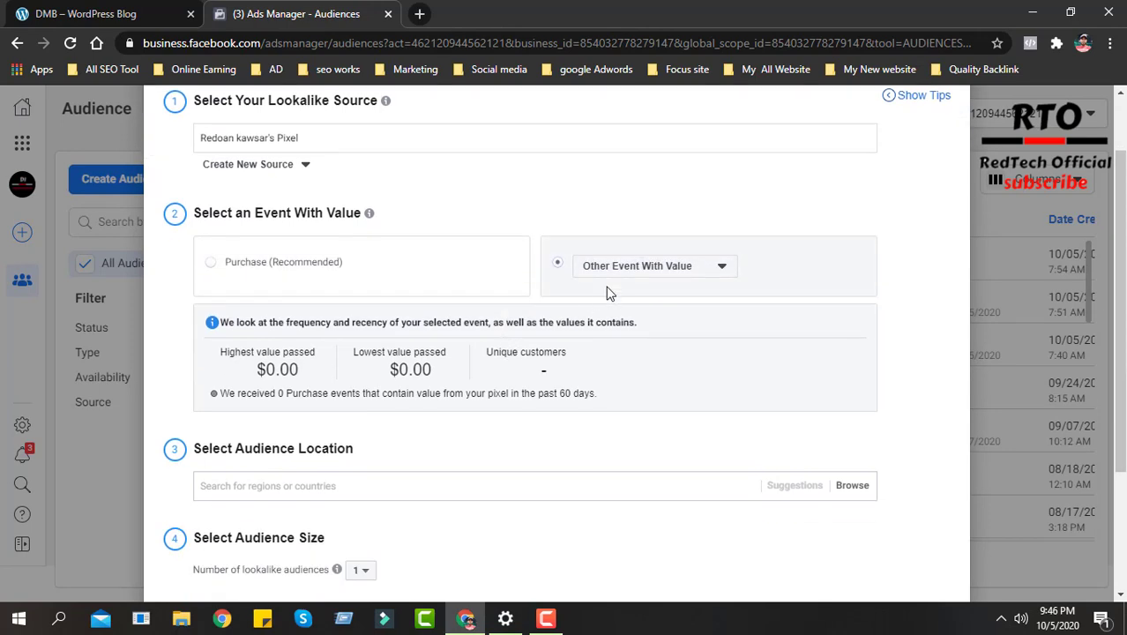
scroll(377, 407, "down", 1)
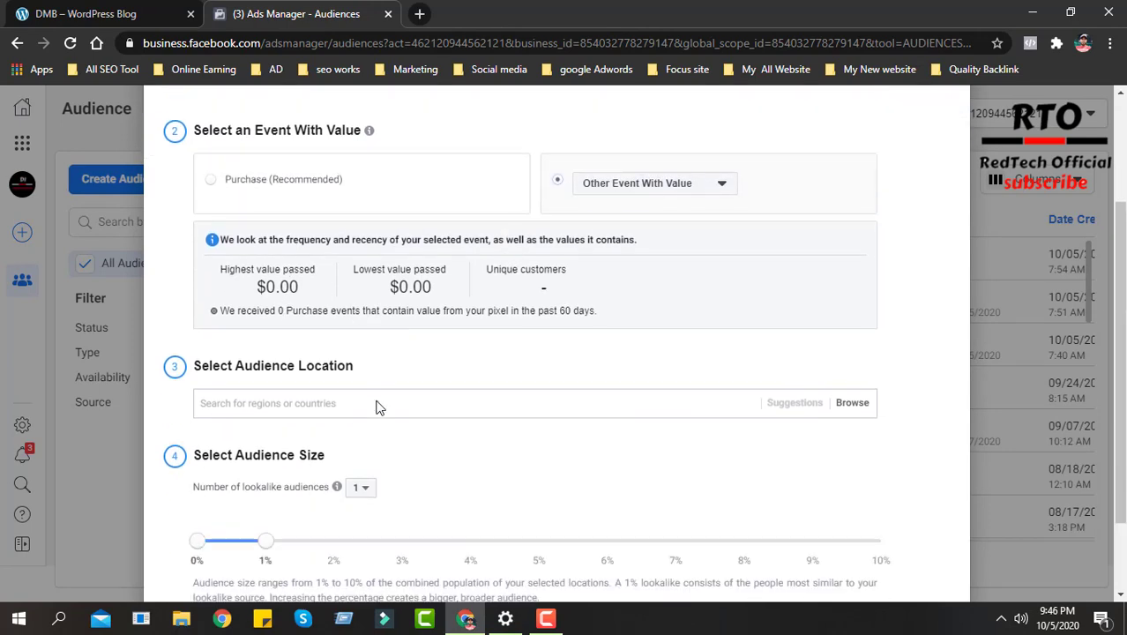
scroll(377, 403, "down", 1)
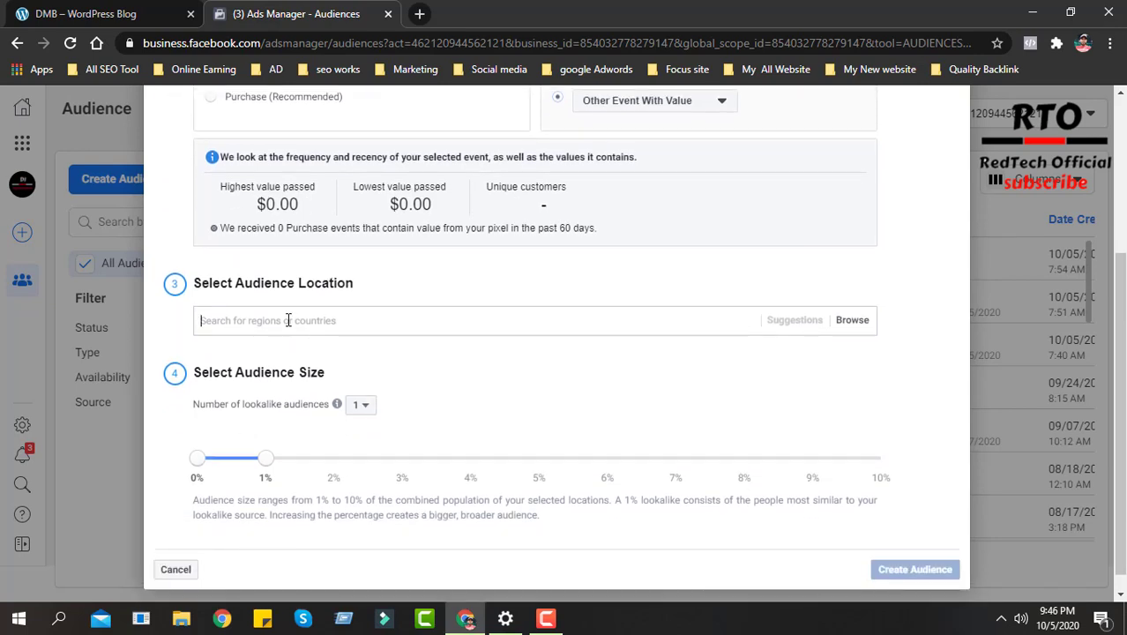
left_click(253, 325)
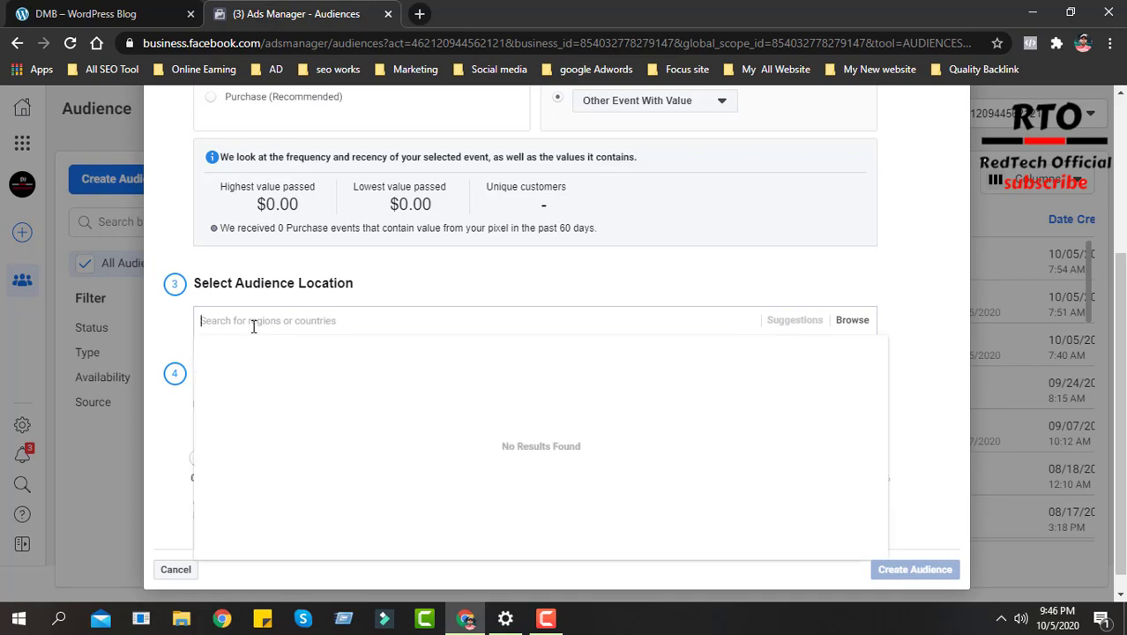
type("bangladesh")
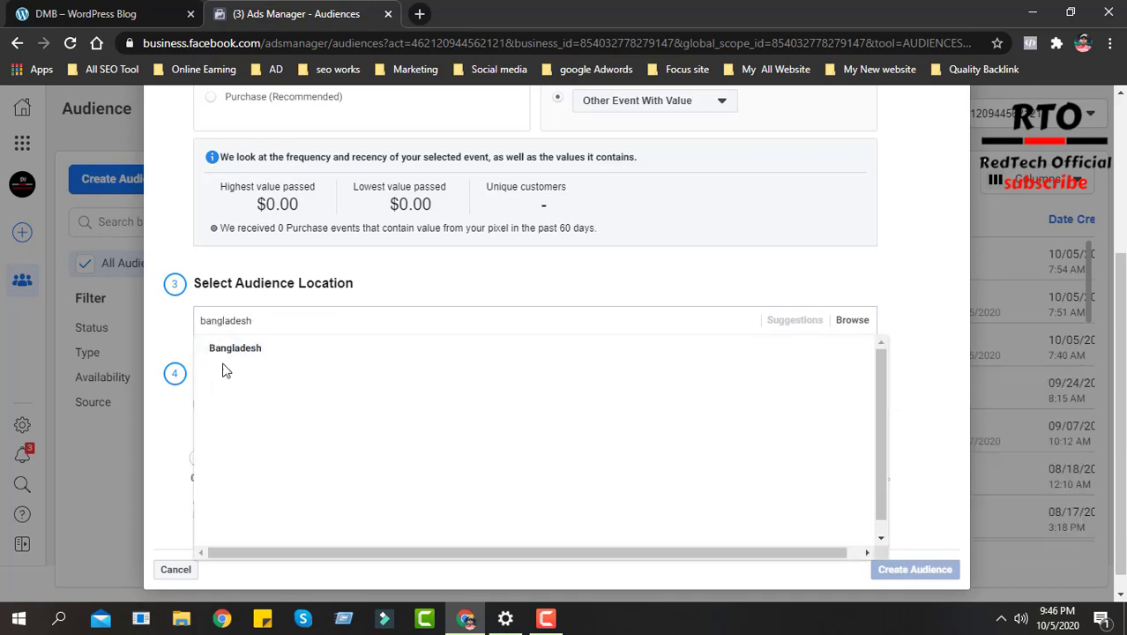
left_click(243, 351)
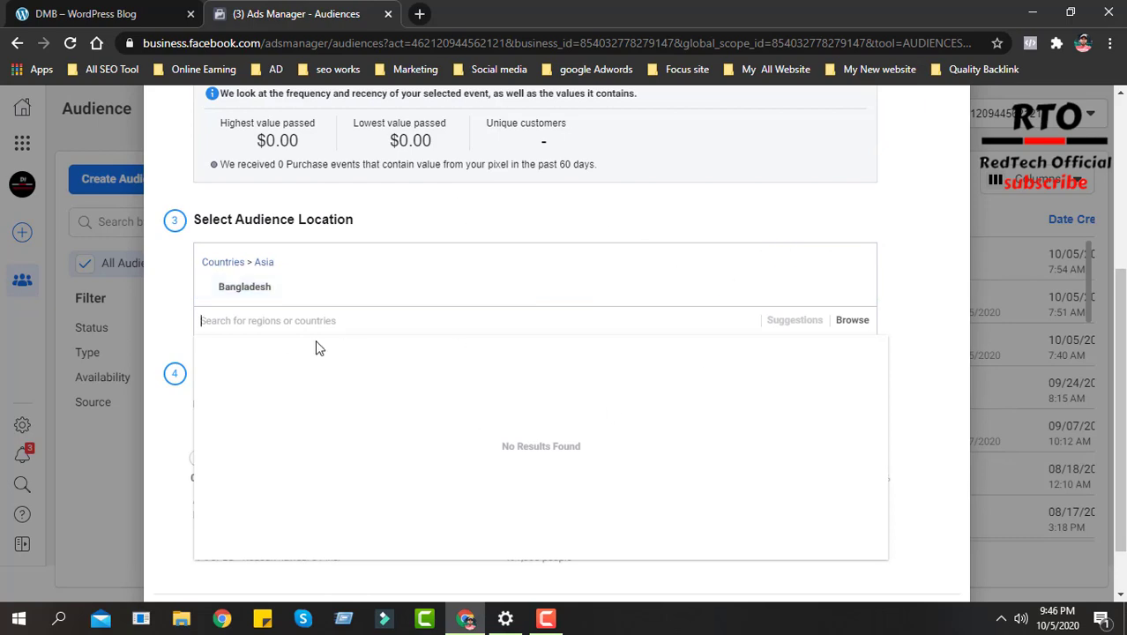
- Review the lookalike form's source and location settings, glancing at the demo store's homepage in between
scroll(335, 366, "up", 2)
scroll(282, 417, "up", 1)
scroll(280, 417, "up", 1)
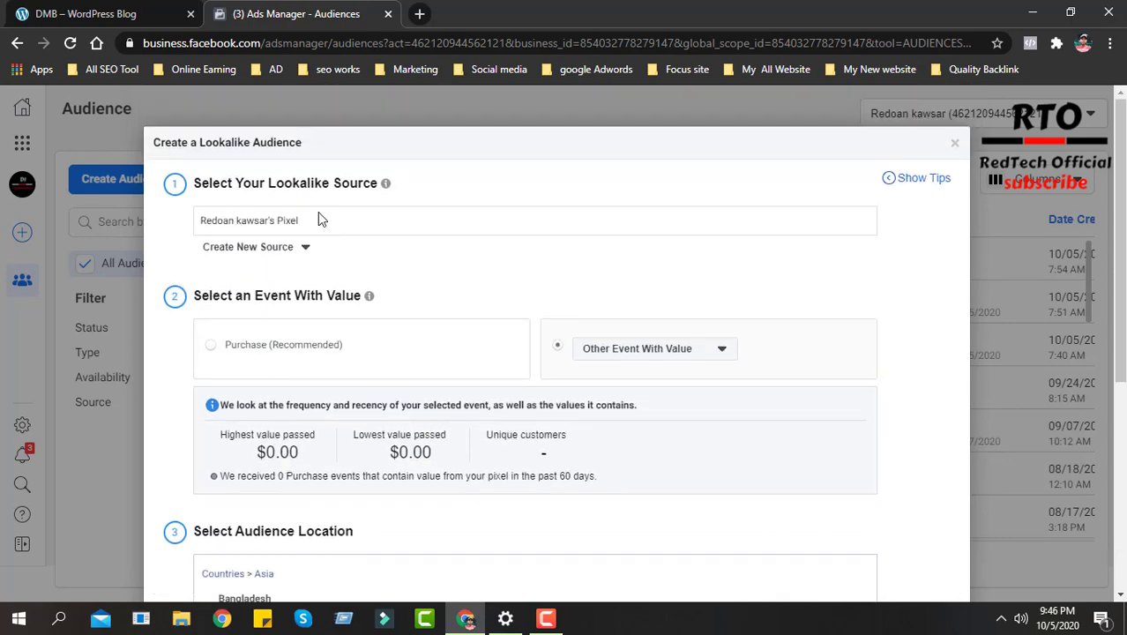
left_click(142, 12)
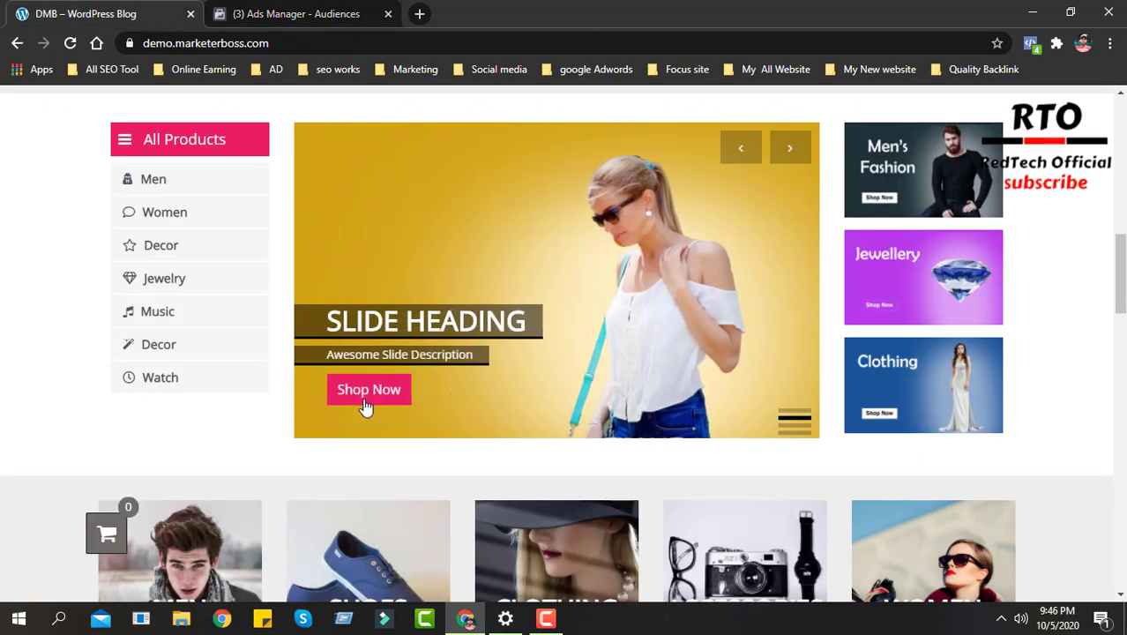
left_click(284, 13)
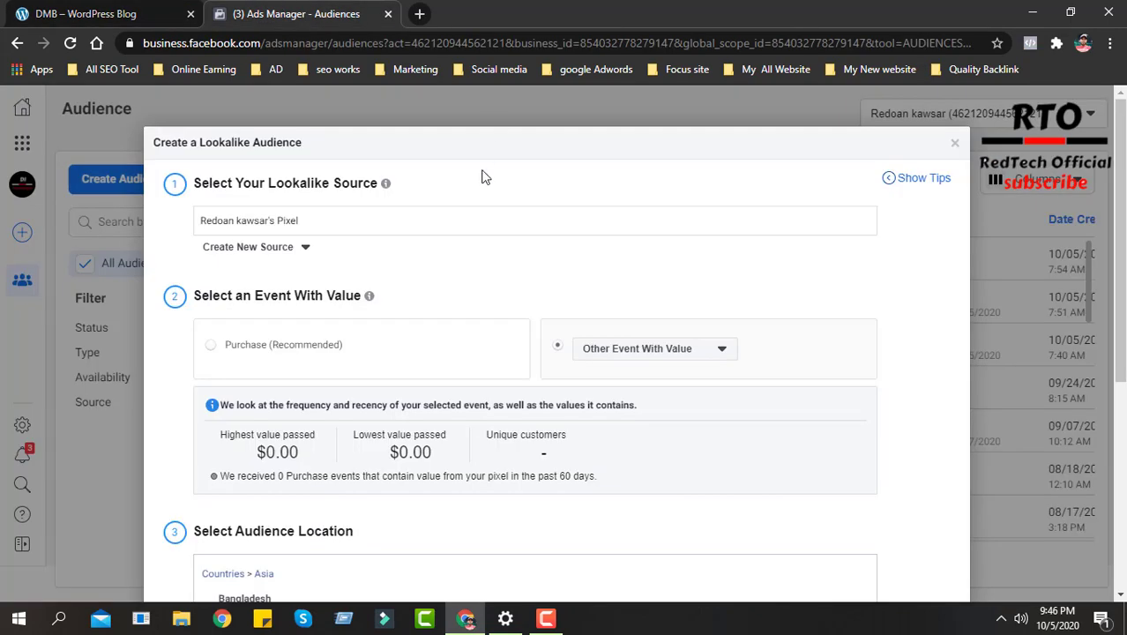
scroll(506, 271, "down", 3)
left_click(433, 394)
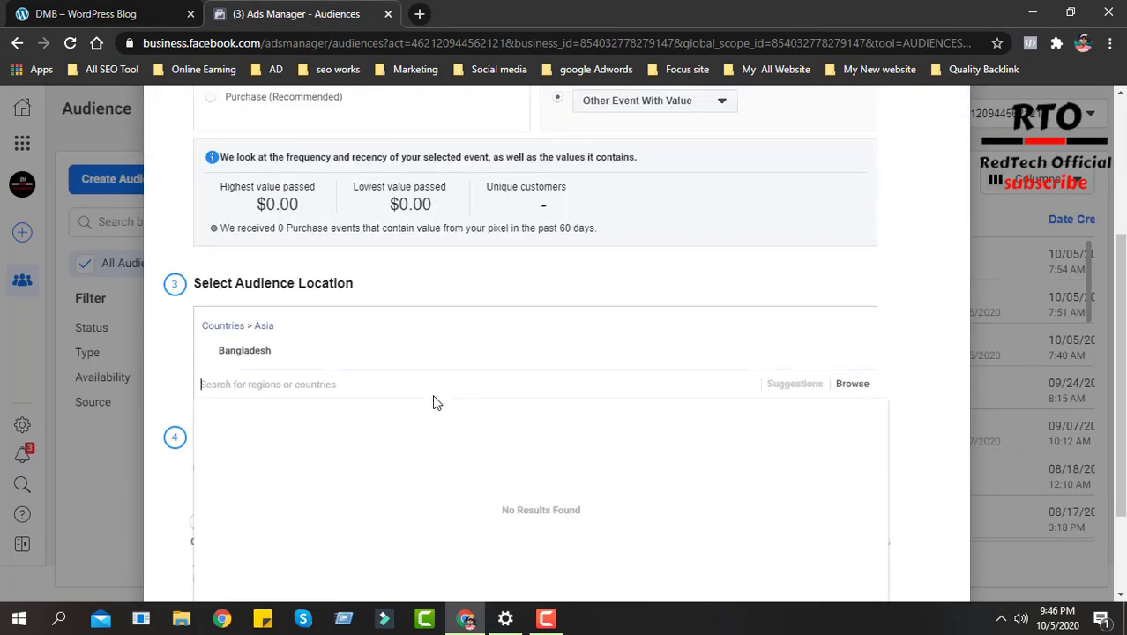
scroll(432, 397, "down", 2)
left_click(160, 363)
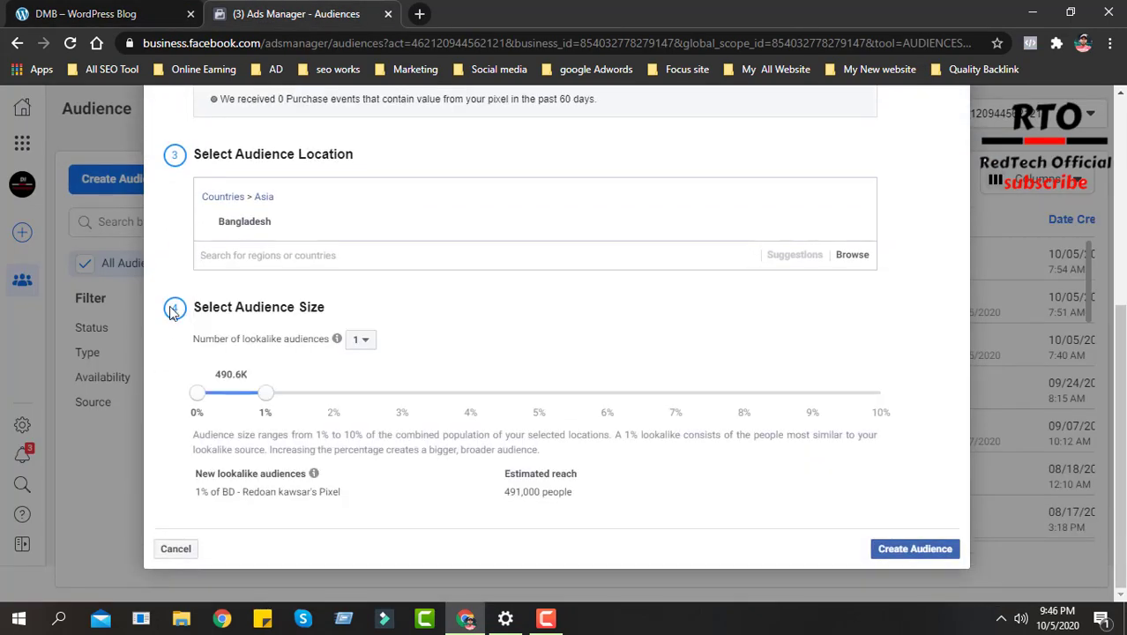
- Set the number of lookalike audiences to 6 in the audience size section
scroll(487, 137, "up", 4)
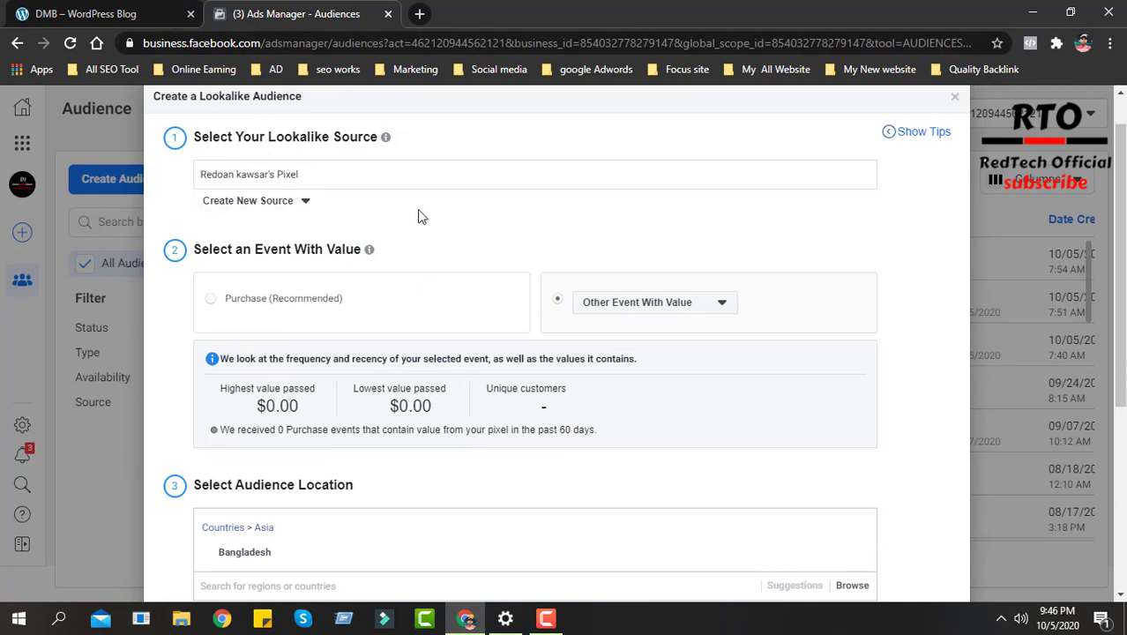
scroll(458, 264, "down", 2)
scroll(284, 389, "down", 1)
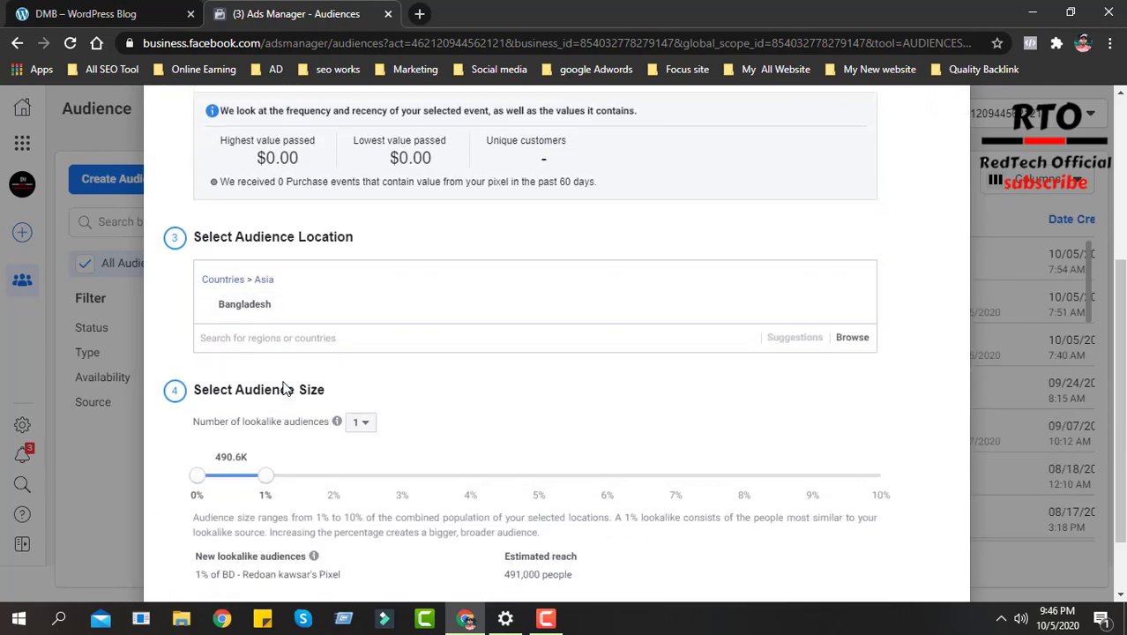
scroll(284, 389, "down", 1)
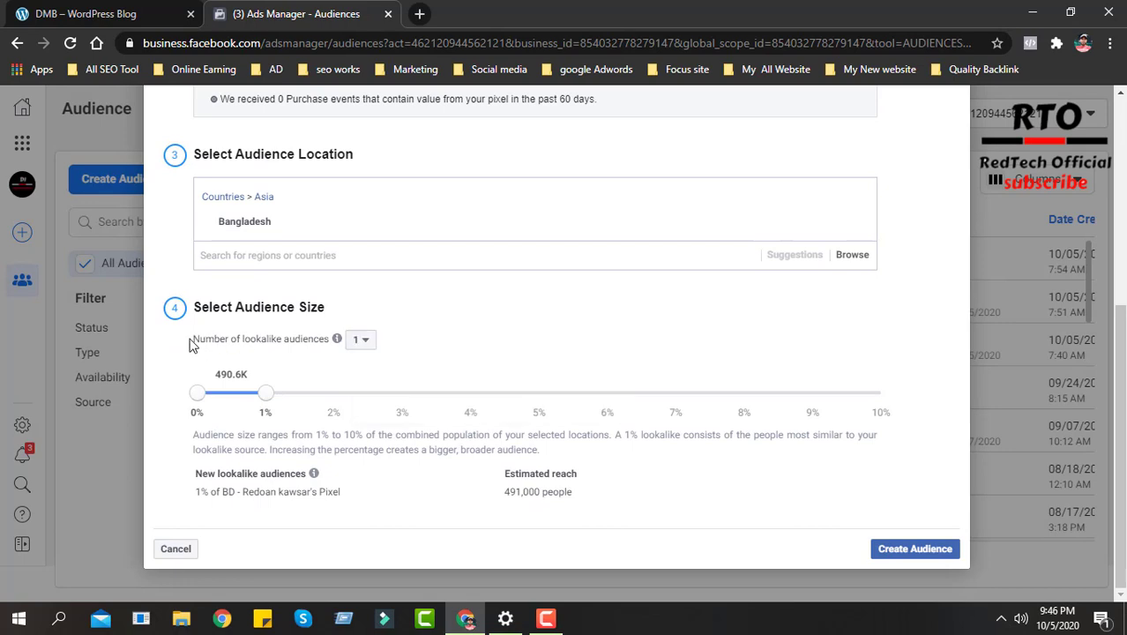
left_click_drag(189, 344, 340, 340)
left_click(360, 340)
left_click(367, 460)
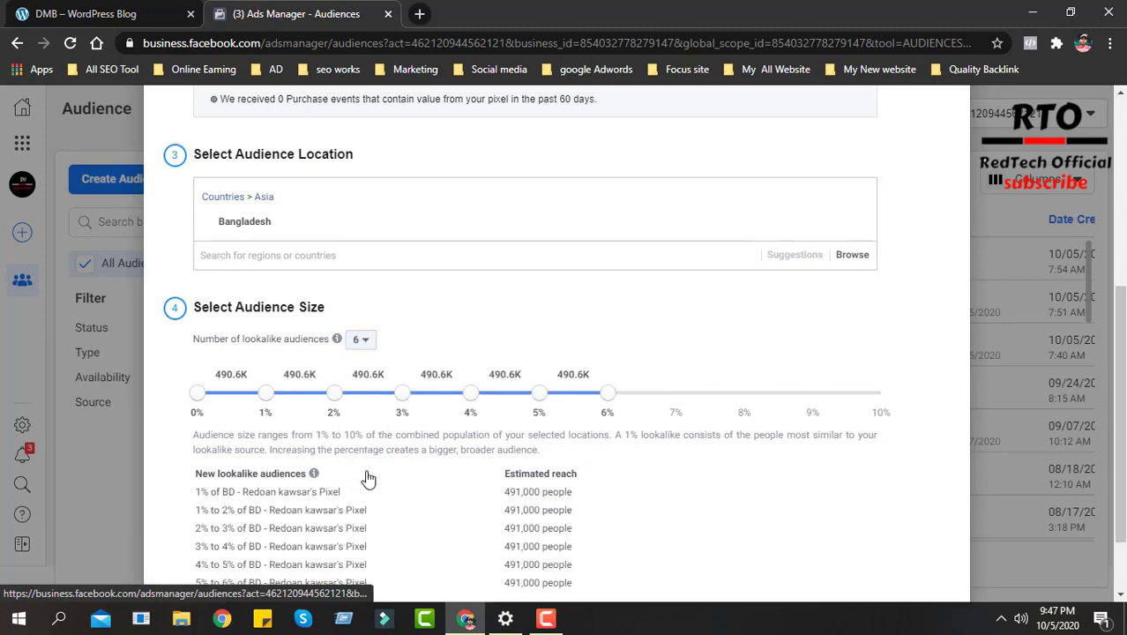
mouse_move(607, 397)
left_mouse_down()
mouse_move(702, 402)
mouse_move(576, 397)
mouse_move(607, 401)
left_mouse_up()
- Read the explanation of multiple lookalike audiences and review the form's event, location and size settings
scroll(441, 359, "down", 1)
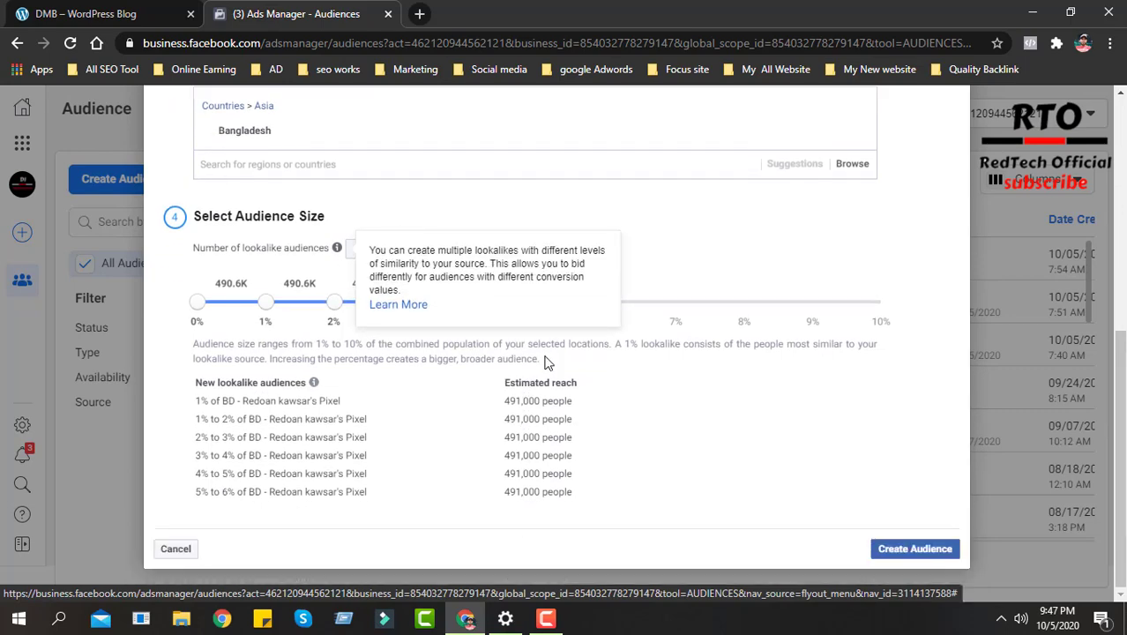
scroll(649, 366, "up", 6)
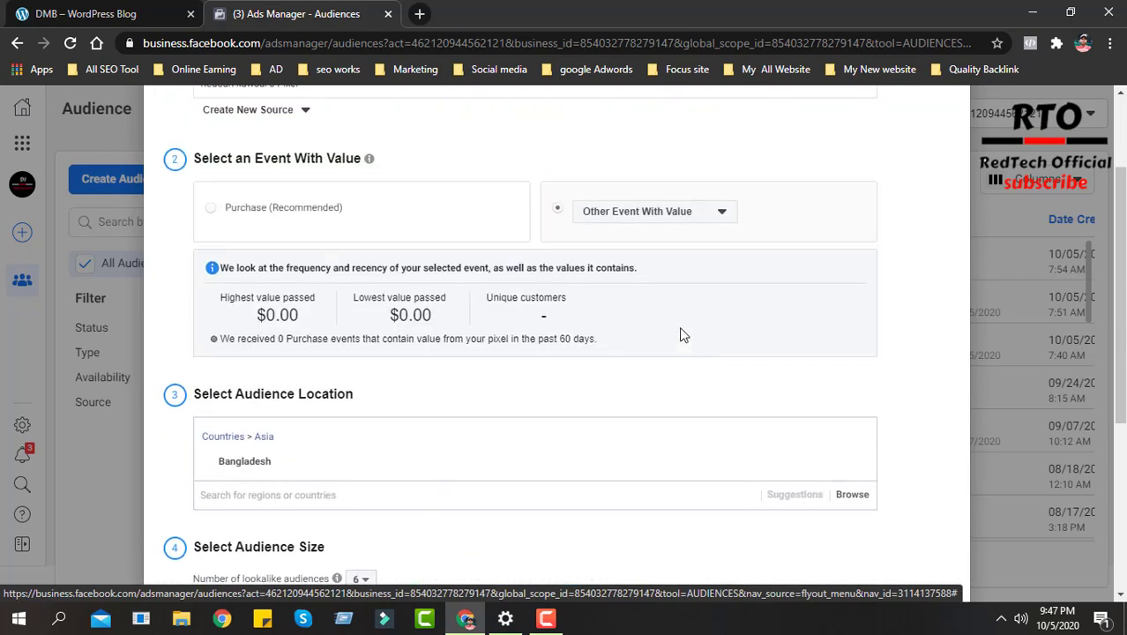
scroll(516, 292, "down", 5)
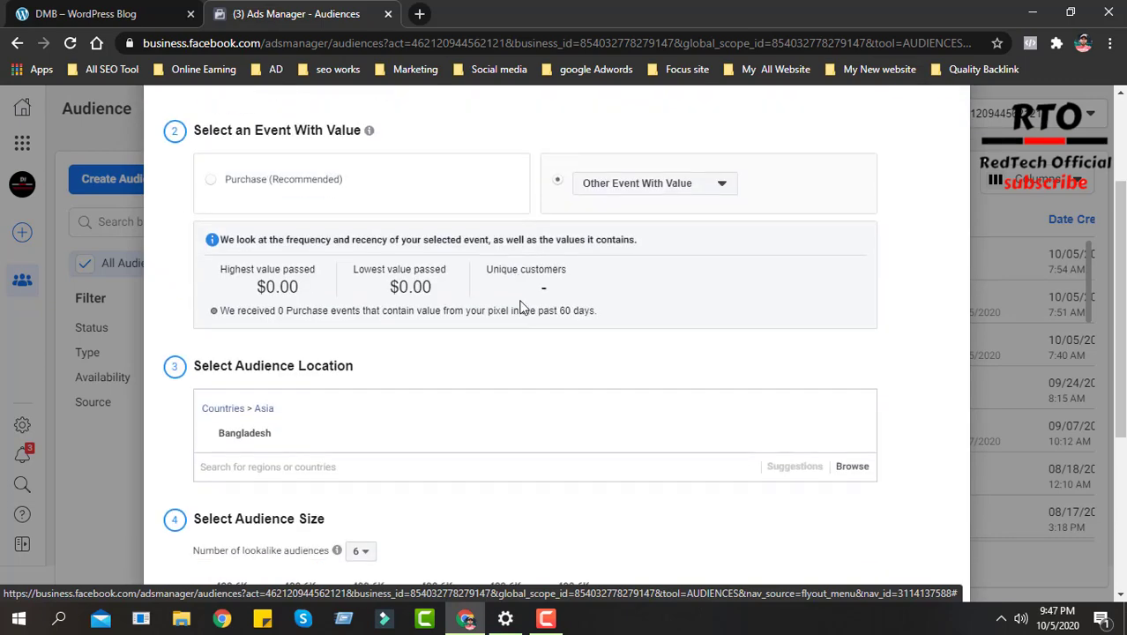
scroll(582, 409, "down", 1)
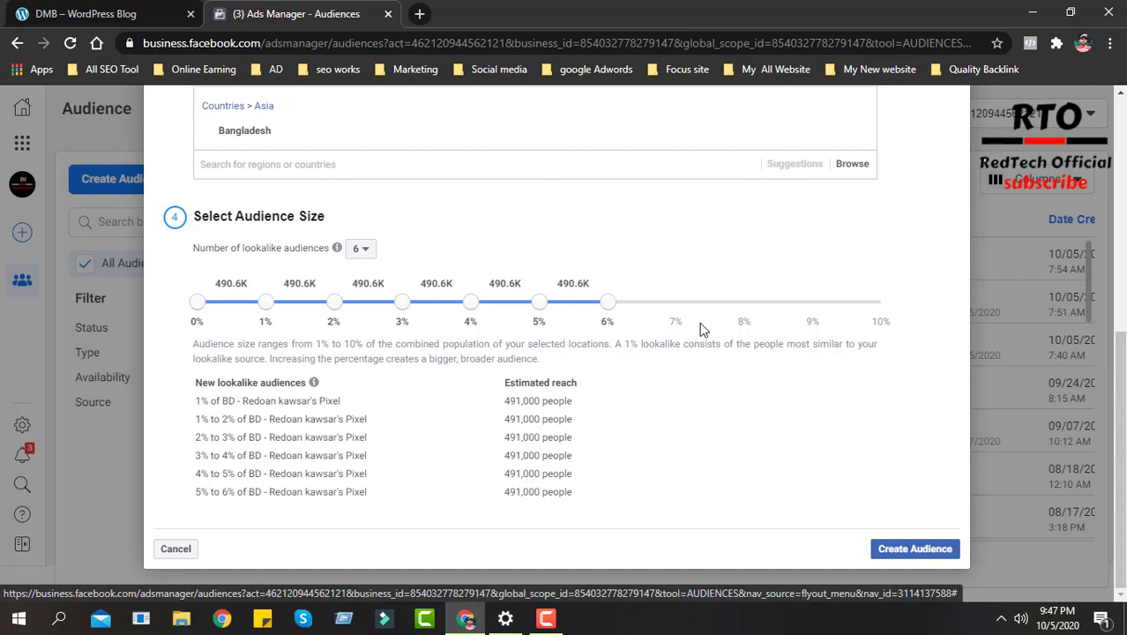
scroll(697, 320, "up", 6)
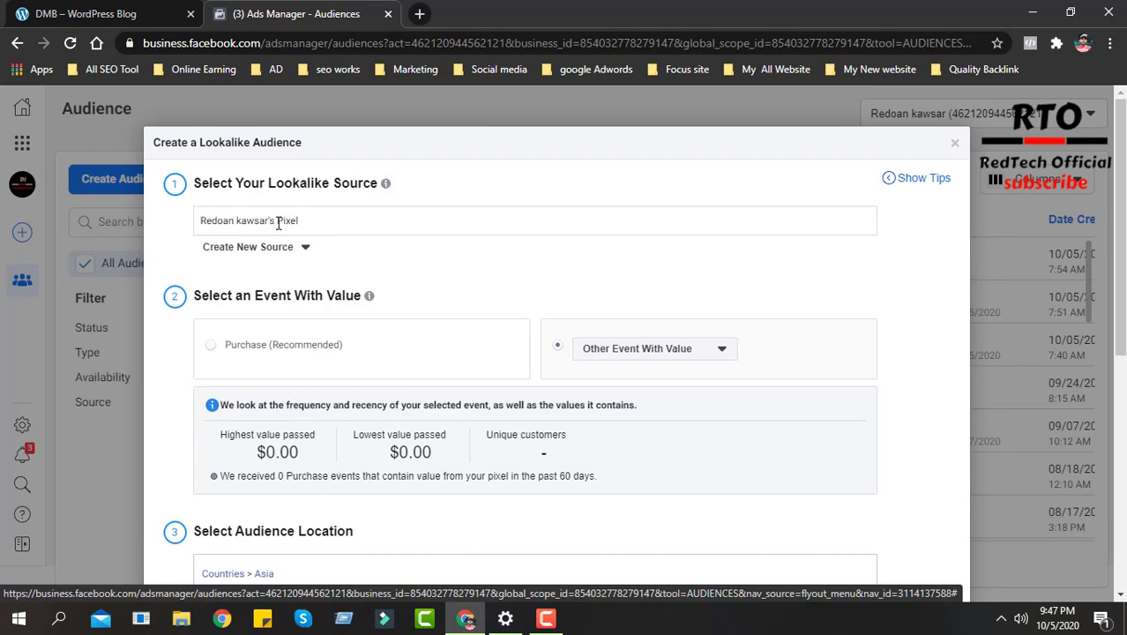
- Set the number of lookalike audiences to 2
scroll(424, 310, "down", 6)
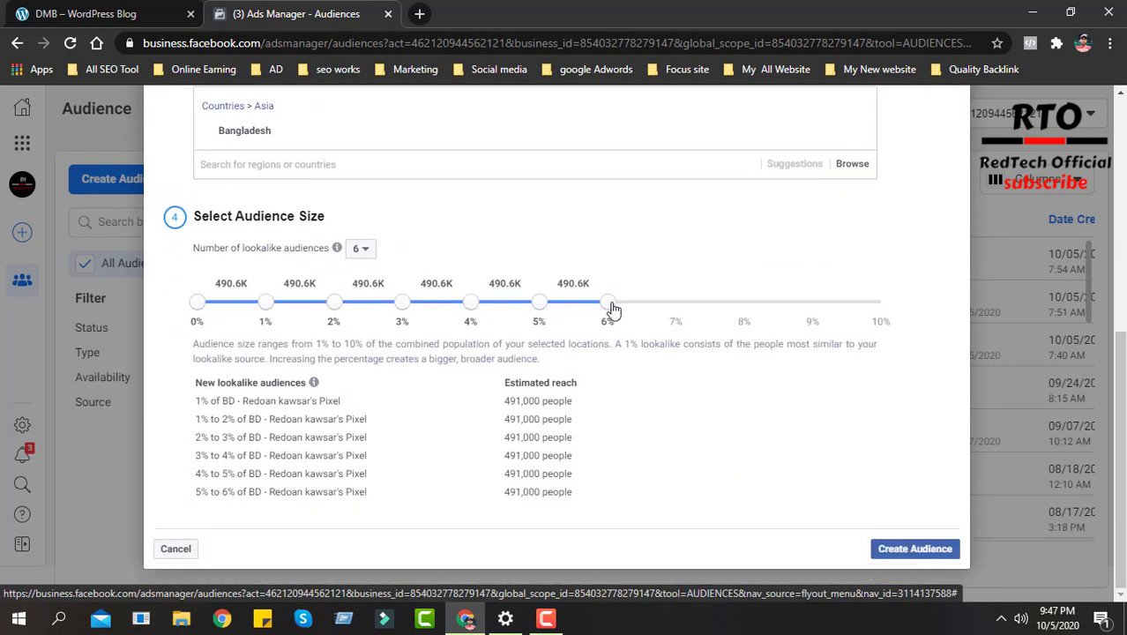
left_click_drag(610, 310, 505, 315)
left_click(359, 248)
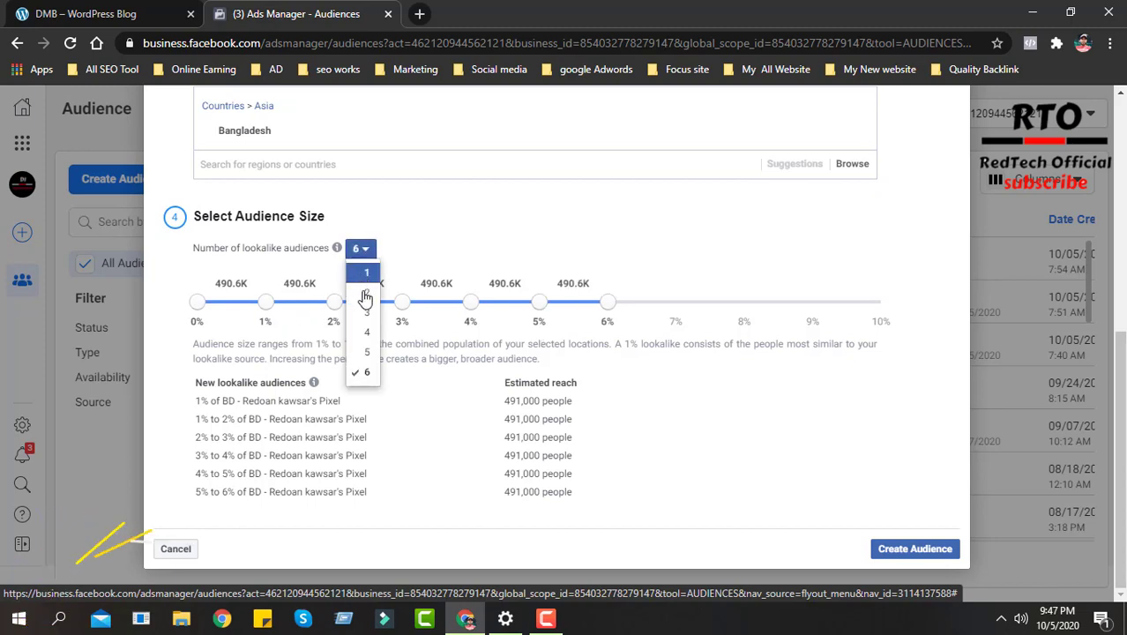
left_click(367, 292)
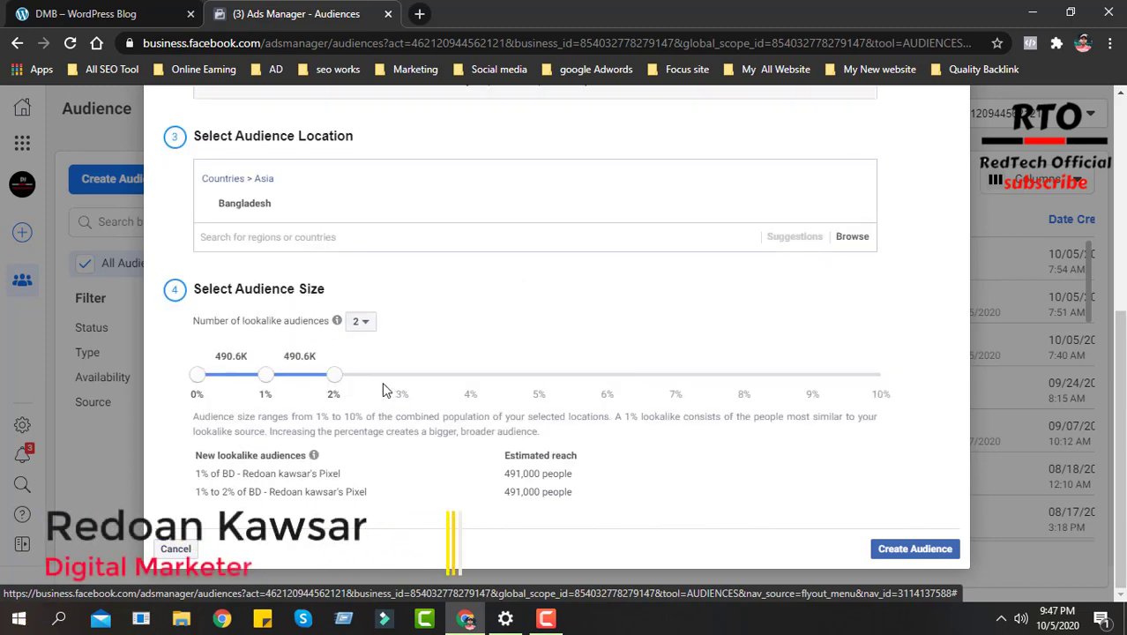
- Check the complete lookalike setup, from the pixel source and event to the location, percentage ranges and estimated reach
scroll(583, 372, "up", 5)
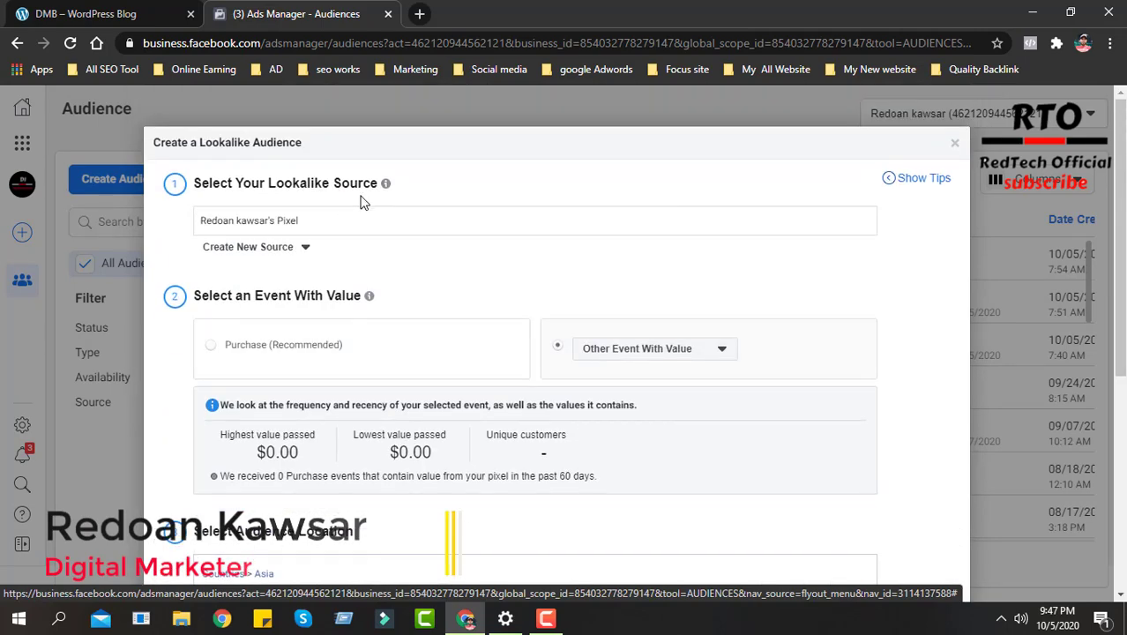
mouse_move(381, 195)
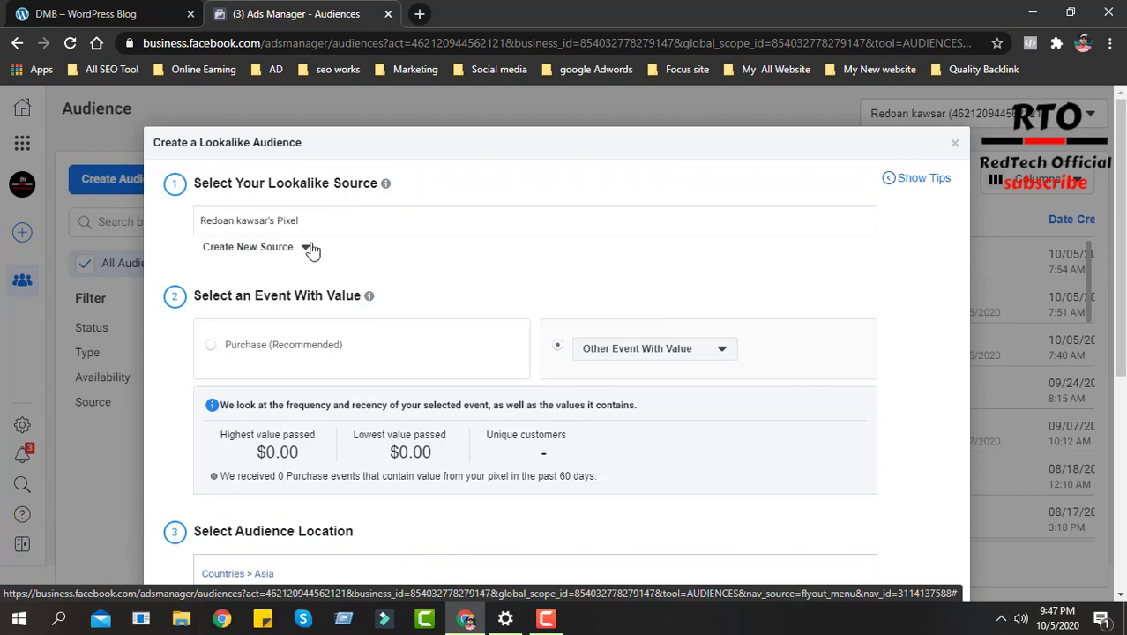
scroll(380, 355, "down", 5)
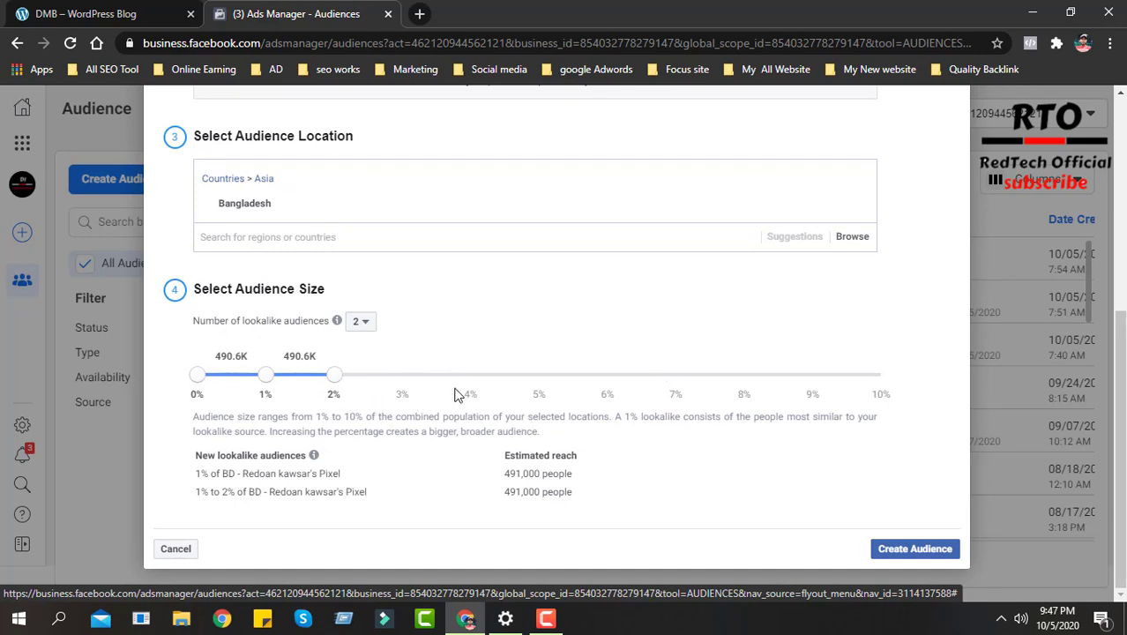
scroll(472, 371, "up", 4)
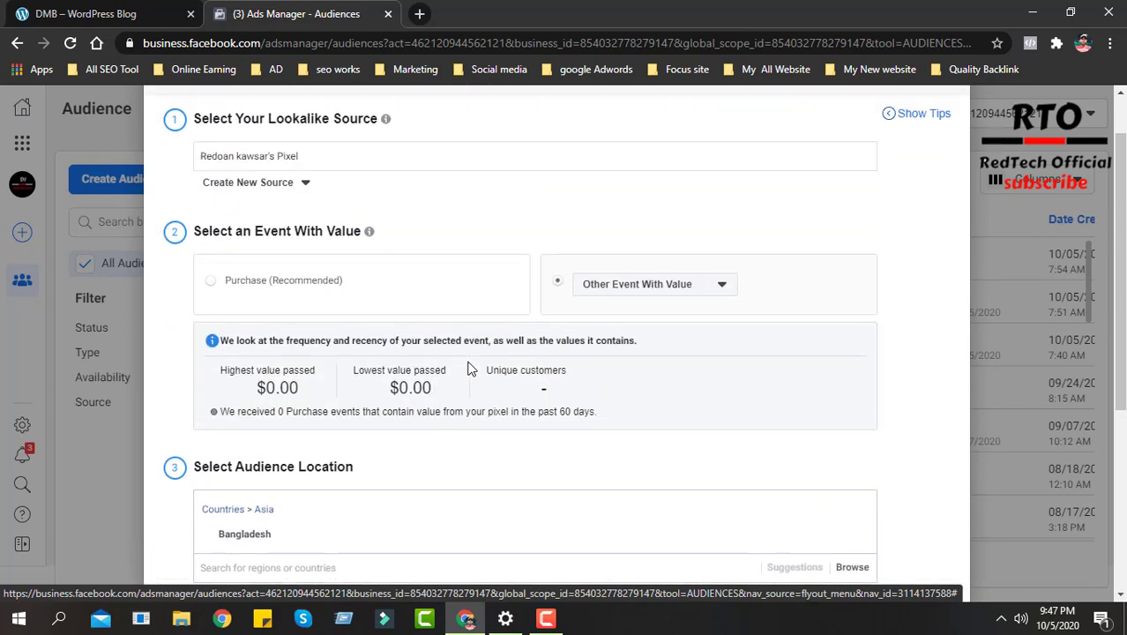
scroll(469, 368, "down", 4)
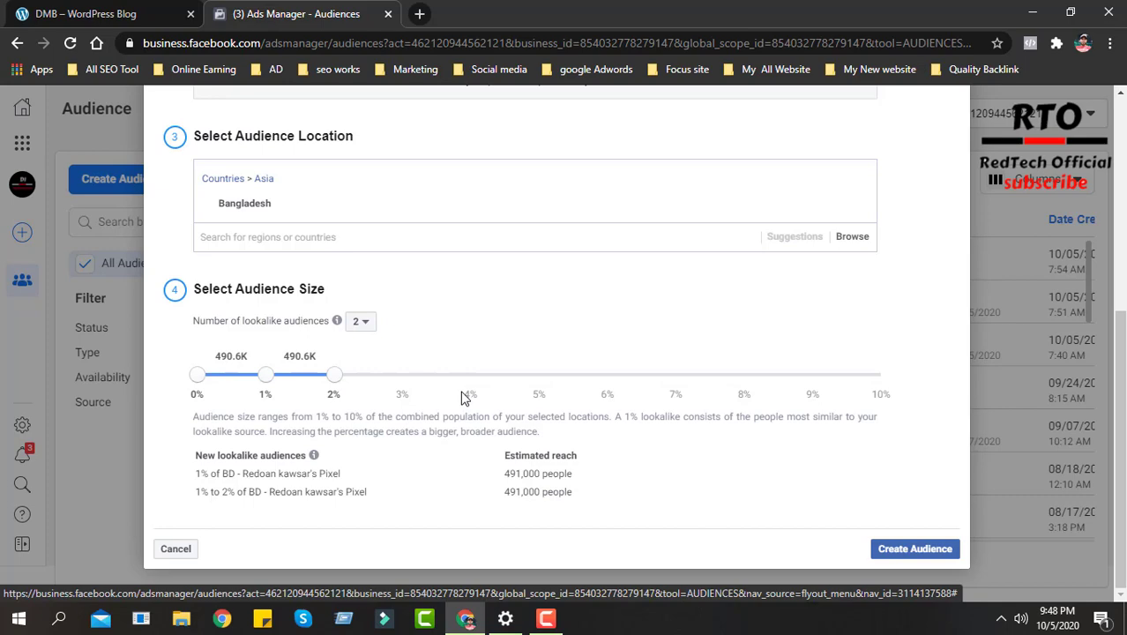
scroll(460, 397, "up", 2)
scroll(355, 422, "up", 1)
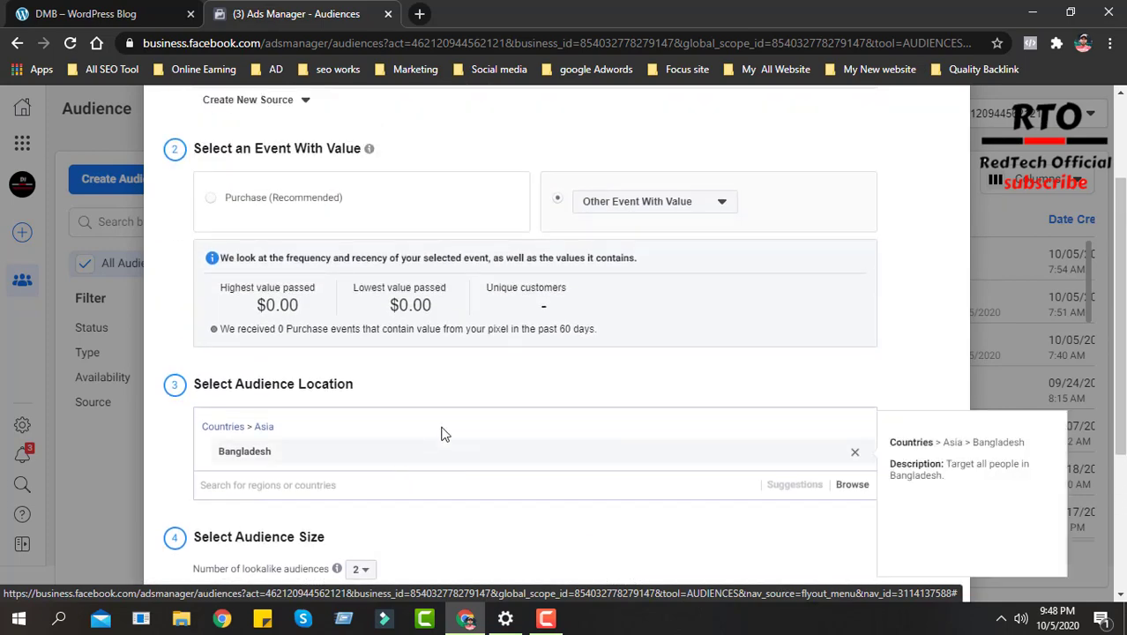
- Review the pixel source, audience location, size ranges and the names of the new lookalike audiences in the form
scroll(444, 434, "up", 2)
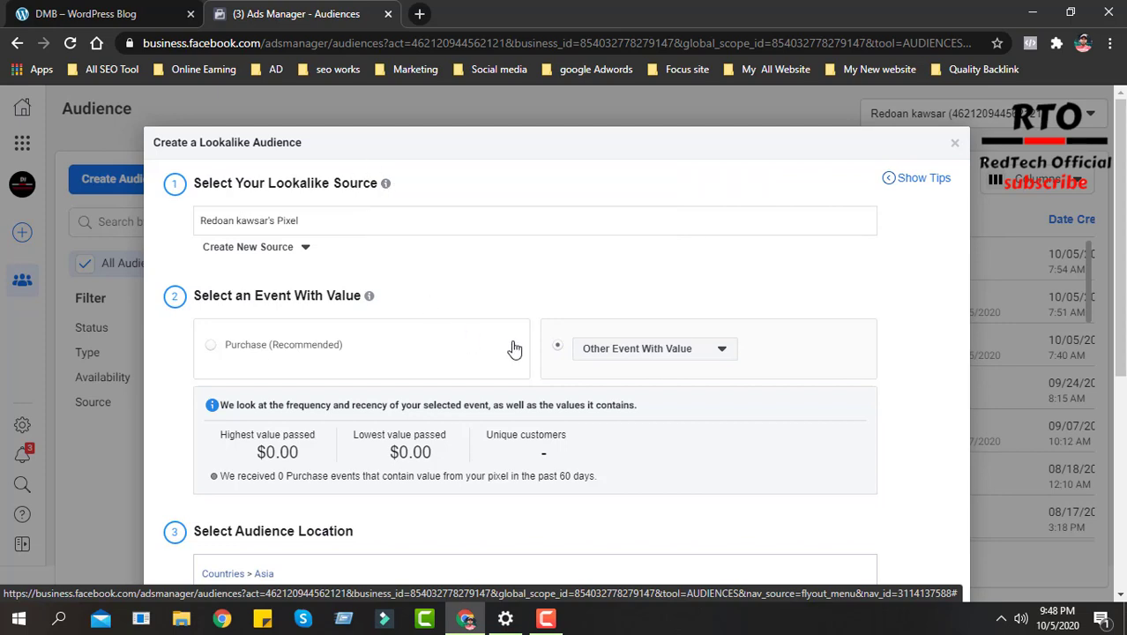
left_click(310, 223)
left_click(179, 259)
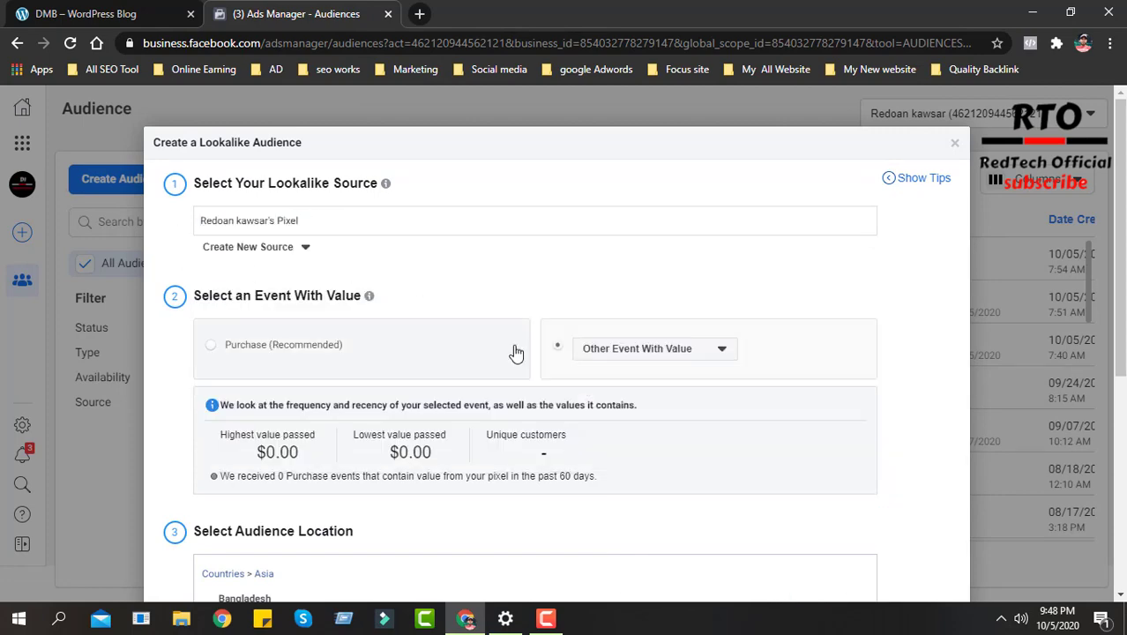
scroll(516, 352, "down", 5)
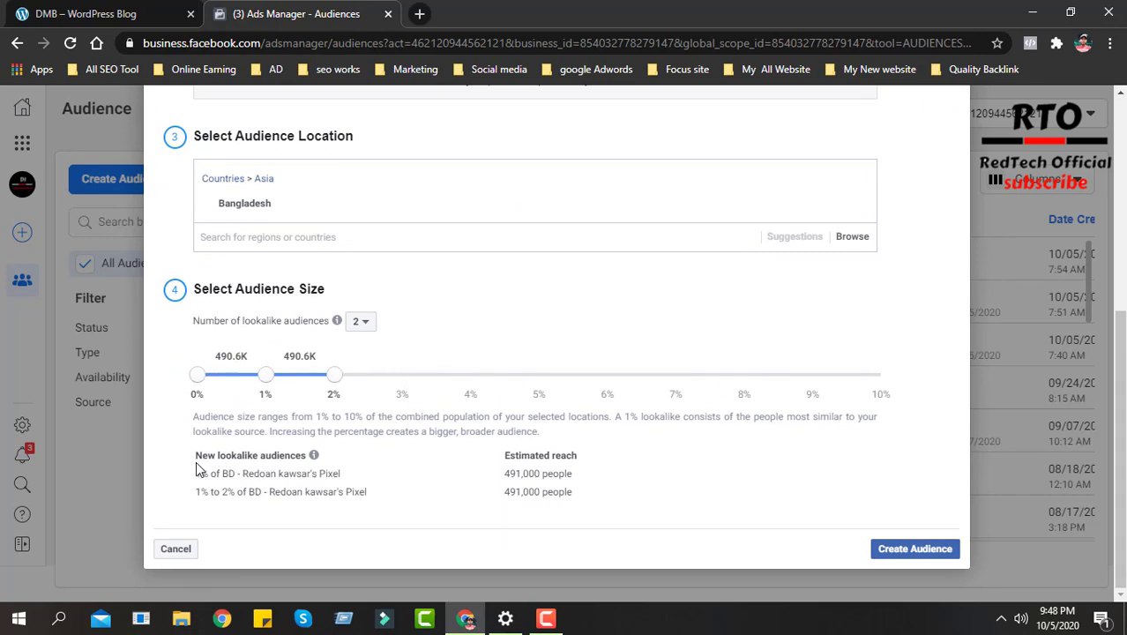
left_click_drag(196, 456, 304, 457)
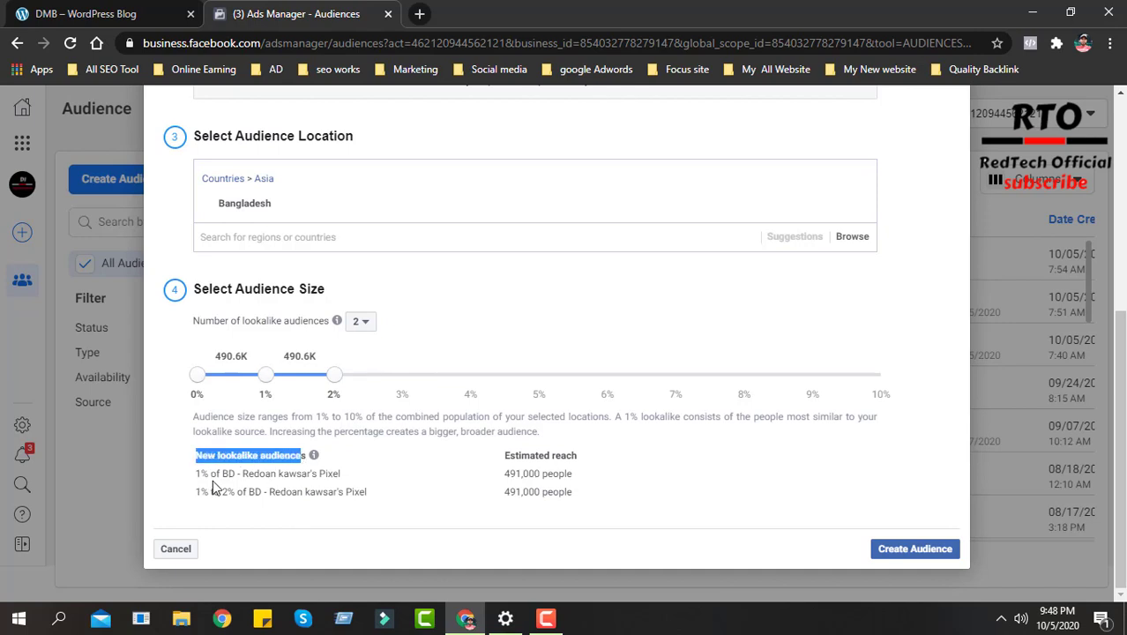
left_click_drag(222, 473, 340, 474)
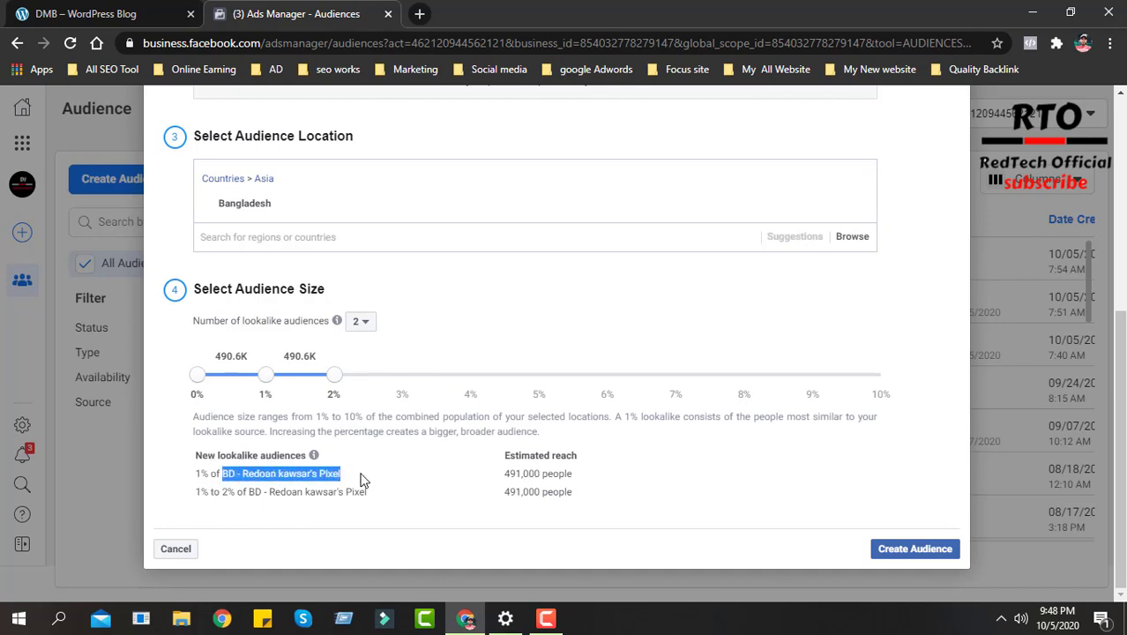
mouse_move(404, 463)
left_click(203, 492)
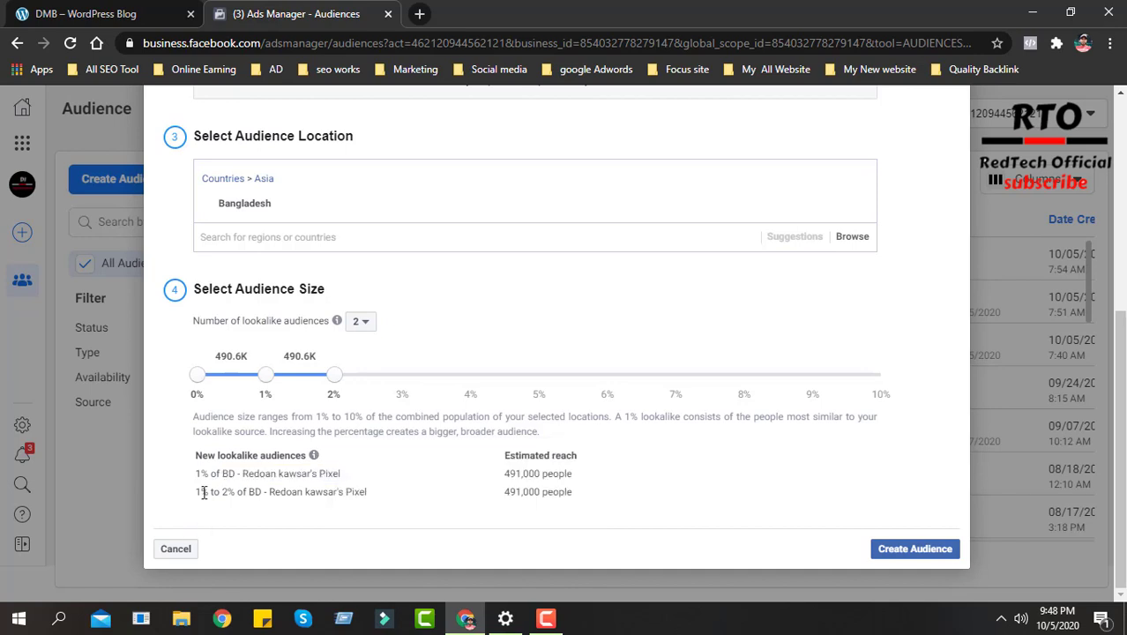
double_click(305, 354)
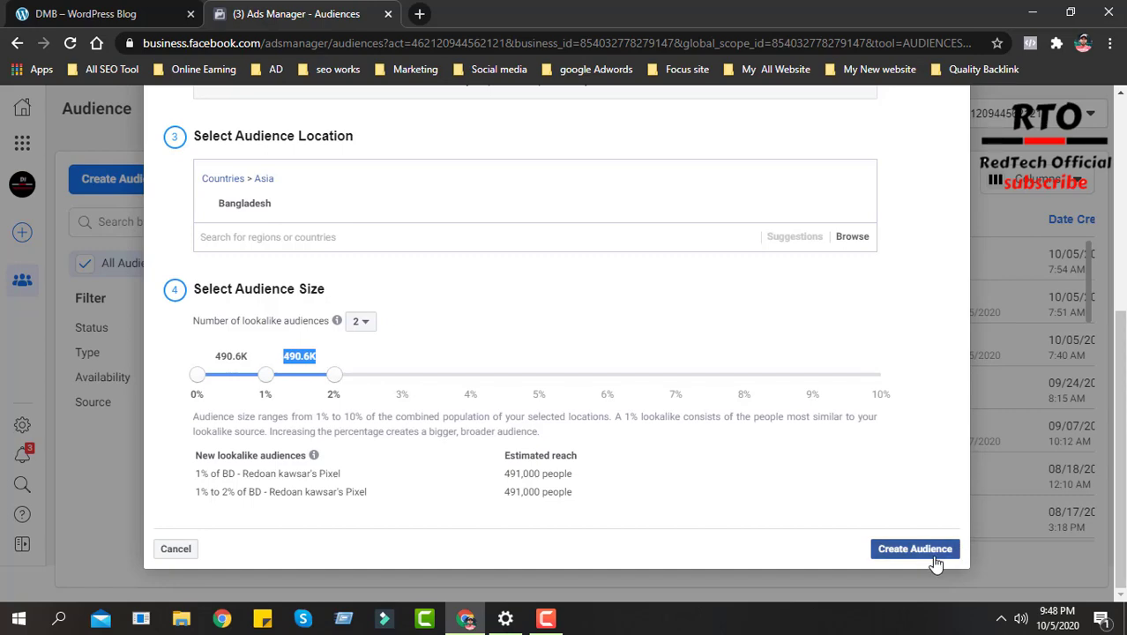
- Check the options for creating a new source and reselect the Facebook Pixel as the value-based lookalike source
scroll(531, 423, "up", 2)
scroll(525, 401, "up", 3)
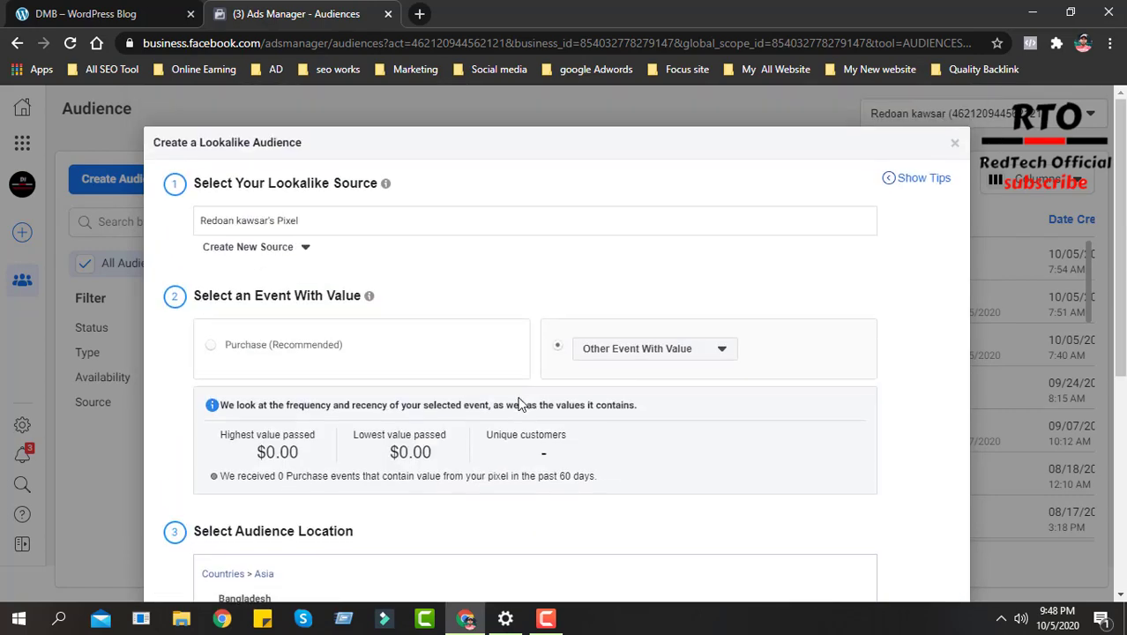
left_click(289, 254)
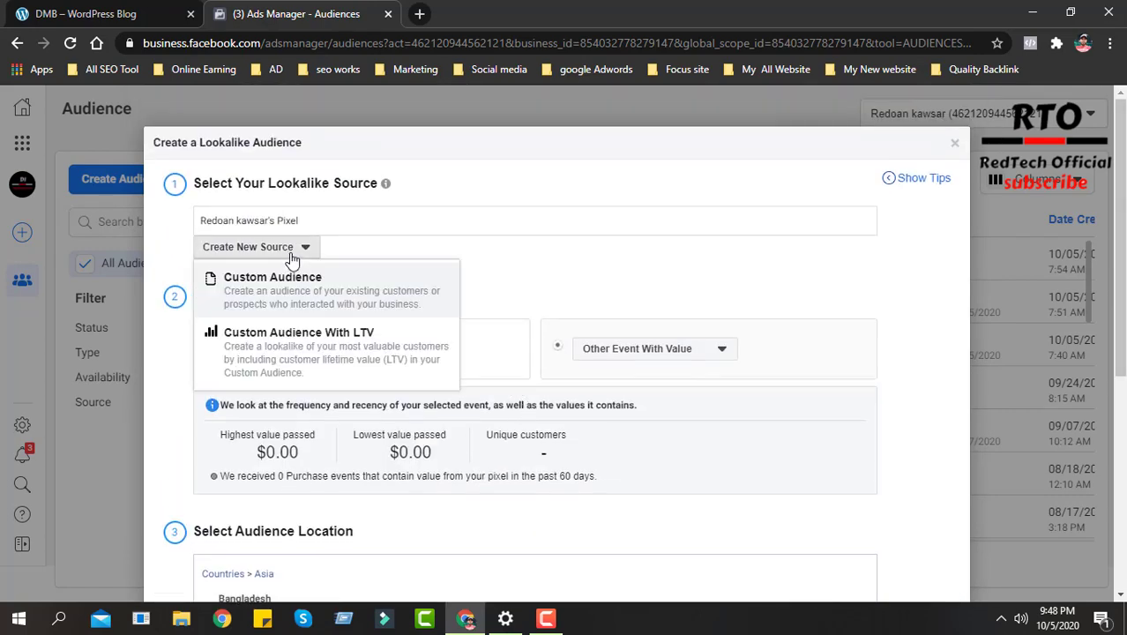
left_click(519, 278)
left_click(301, 222)
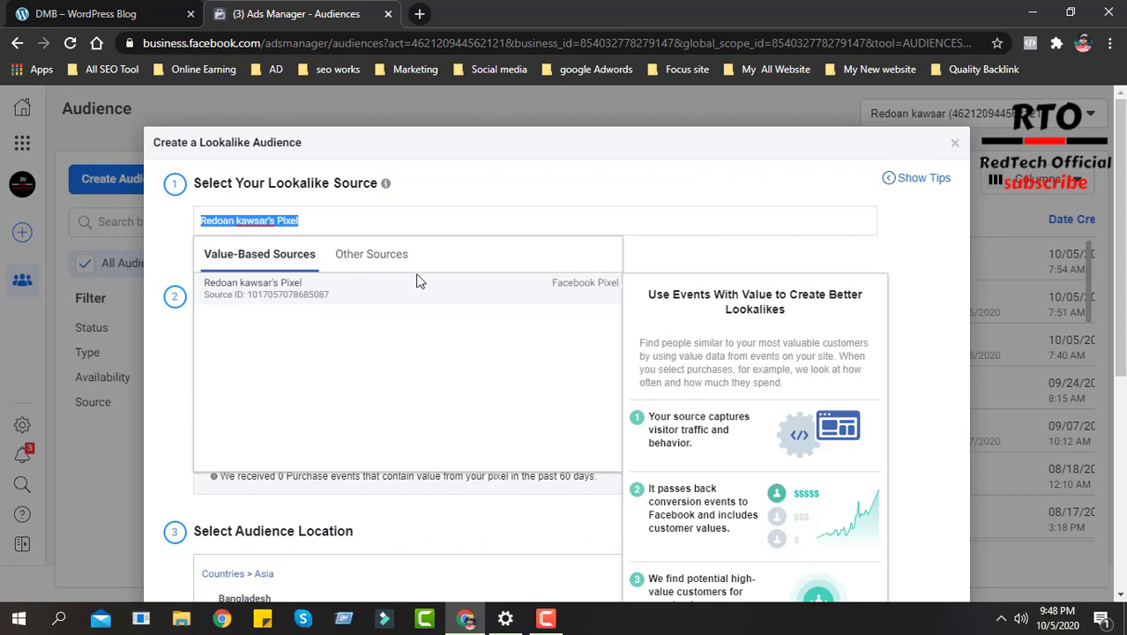
left_click(280, 291)
- Examine the pixel events offered under Other Event With Value, such as AddPaymentInfo, AddToCart and InitiateCheckout
left_click(599, 353)
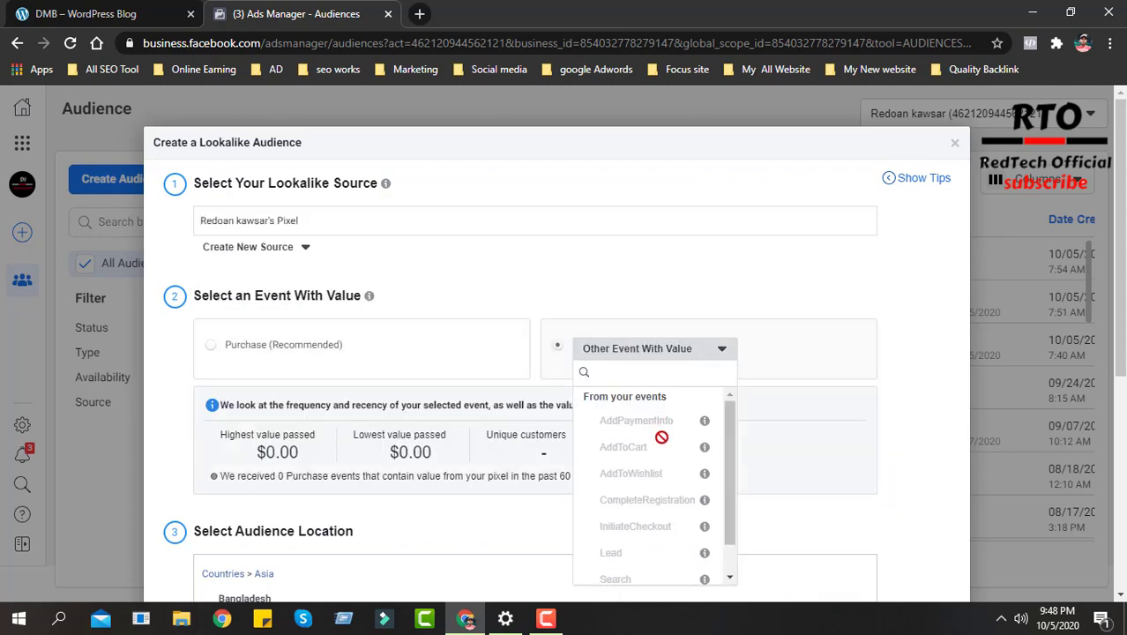
scroll(661, 437, "down", 1)
scroll(660, 524, "up", 1)
scroll(800, 422, "down", 2)
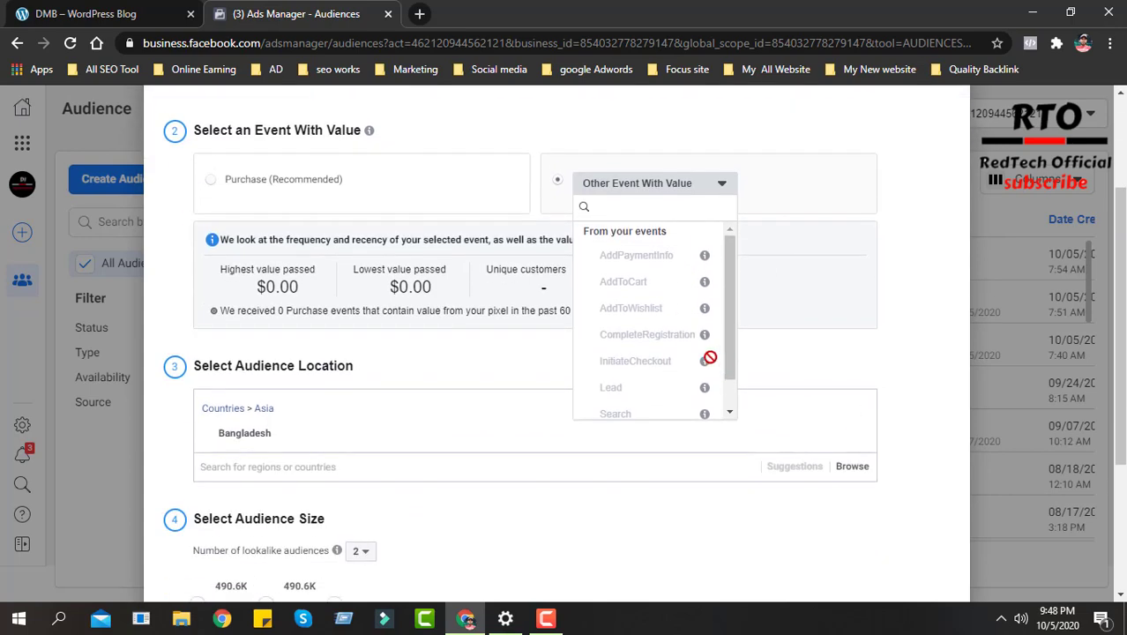
scroll(653, 282, "down", 1)
scroll(704, 284, "up", 1)
scroll(681, 320, "down", 1)
scroll(646, 296, "up", 1)
left_click(516, 300)
scroll(548, 289, "up", 2)
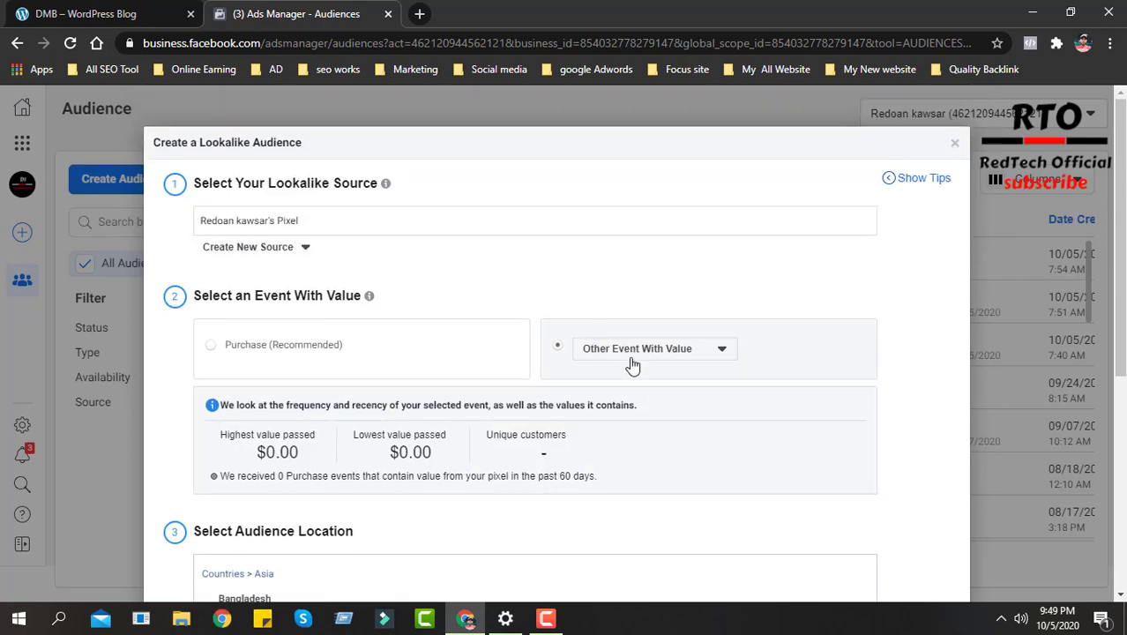
scroll(702, 362, "down", 1)
left_click(698, 272)
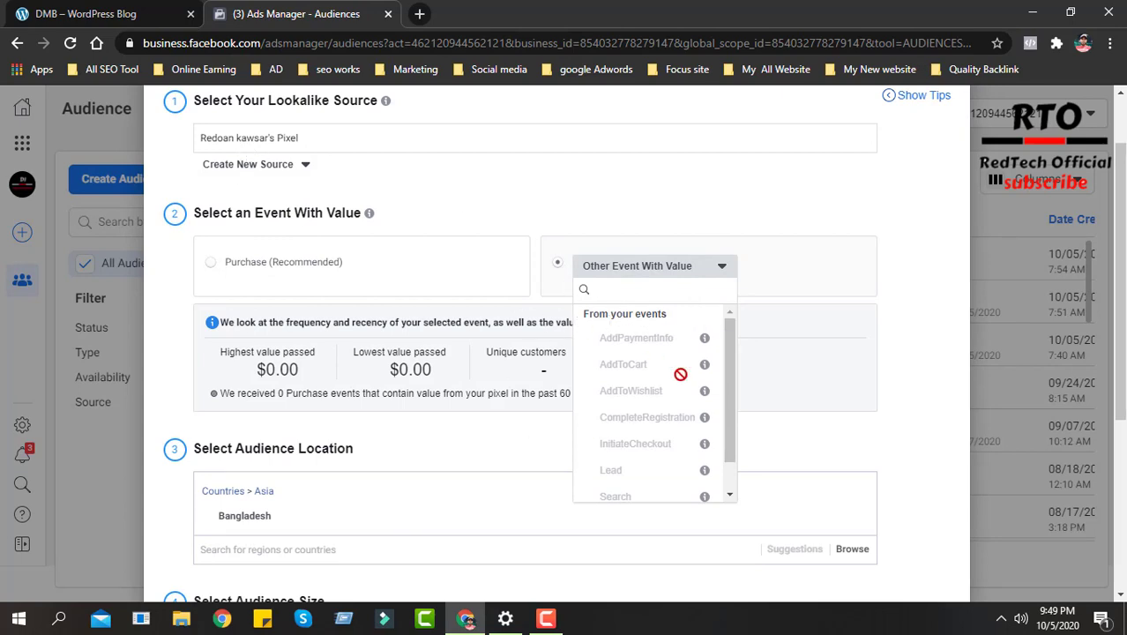
scroll(657, 369, "down", 1)
scroll(652, 309, "up", 1)
left_click(674, 276)
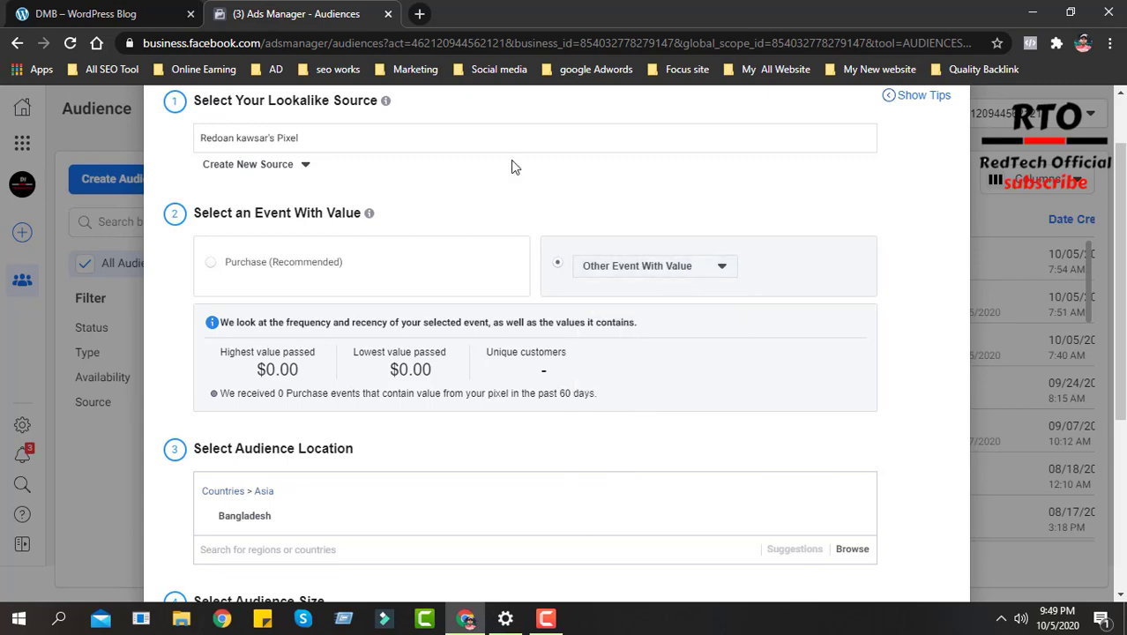
- Switch to the demo store site, browse to the Men product category and open the Casual Shoes product
left_click(89, 13)
scroll(421, 444, "down", 3)
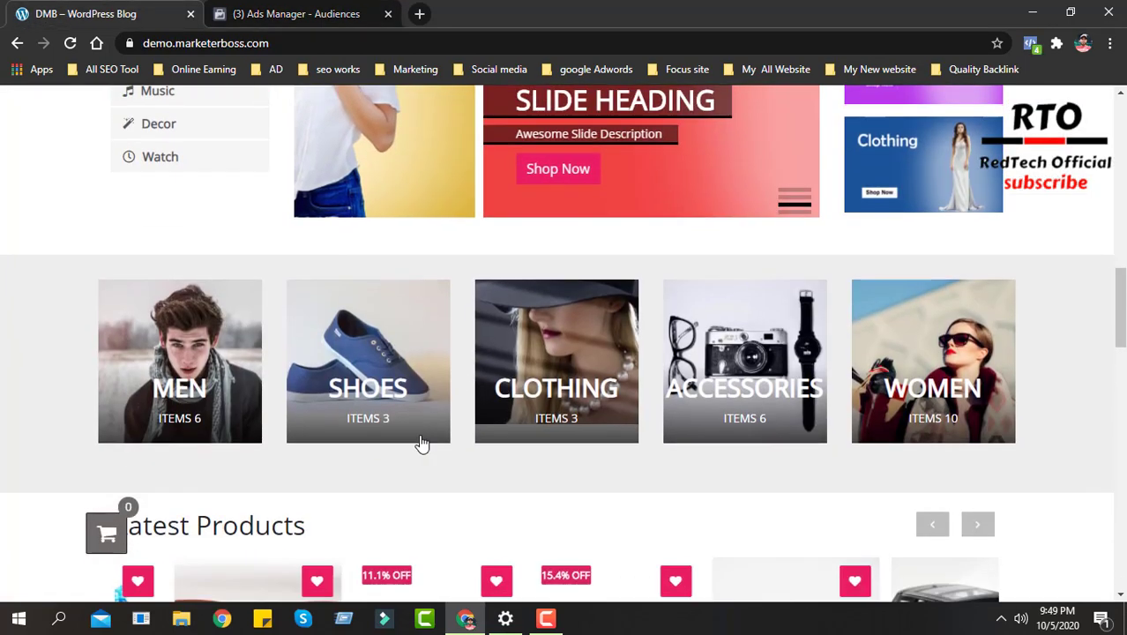
scroll(132, 269, "up", 4)
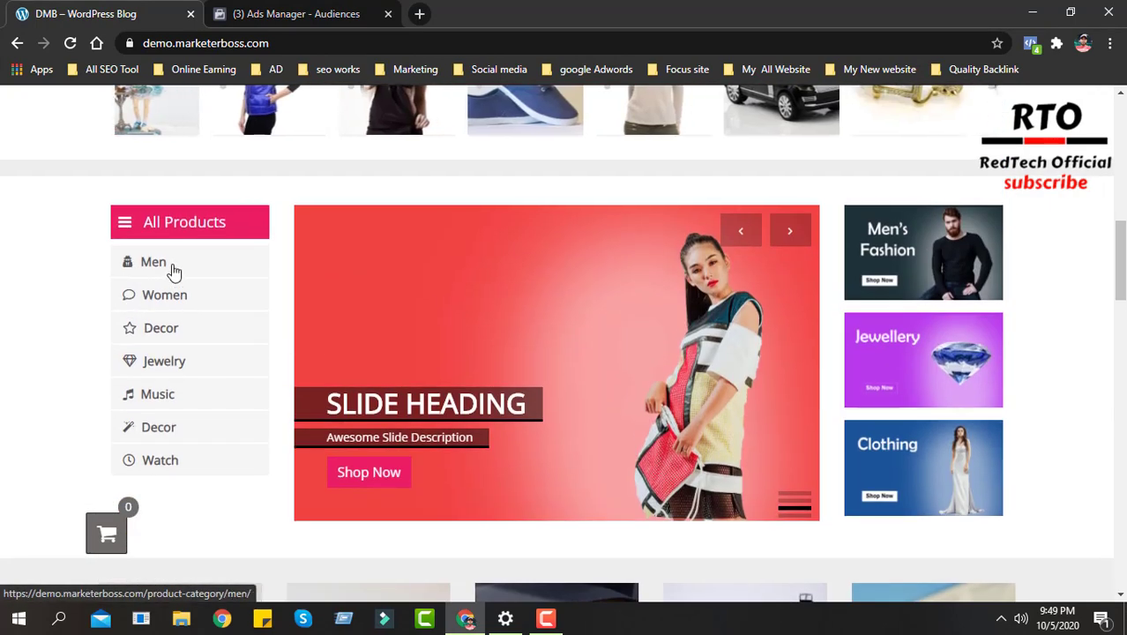
left_click(171, 268)
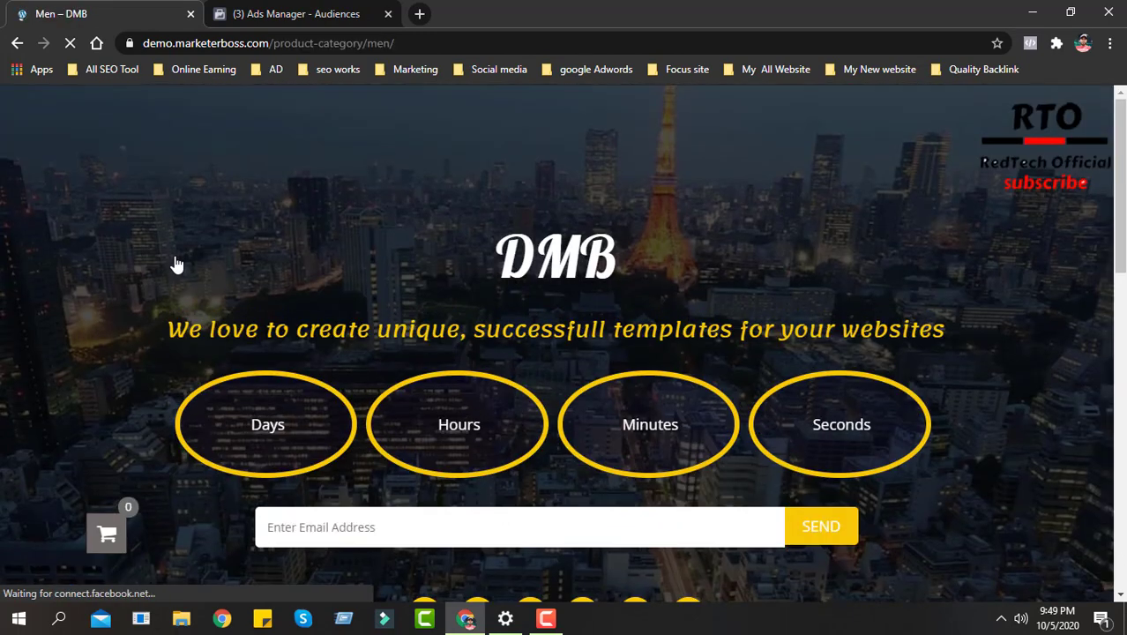
scroll(422, 368, "down", 3)
scroll(425, 368, "down", 6)
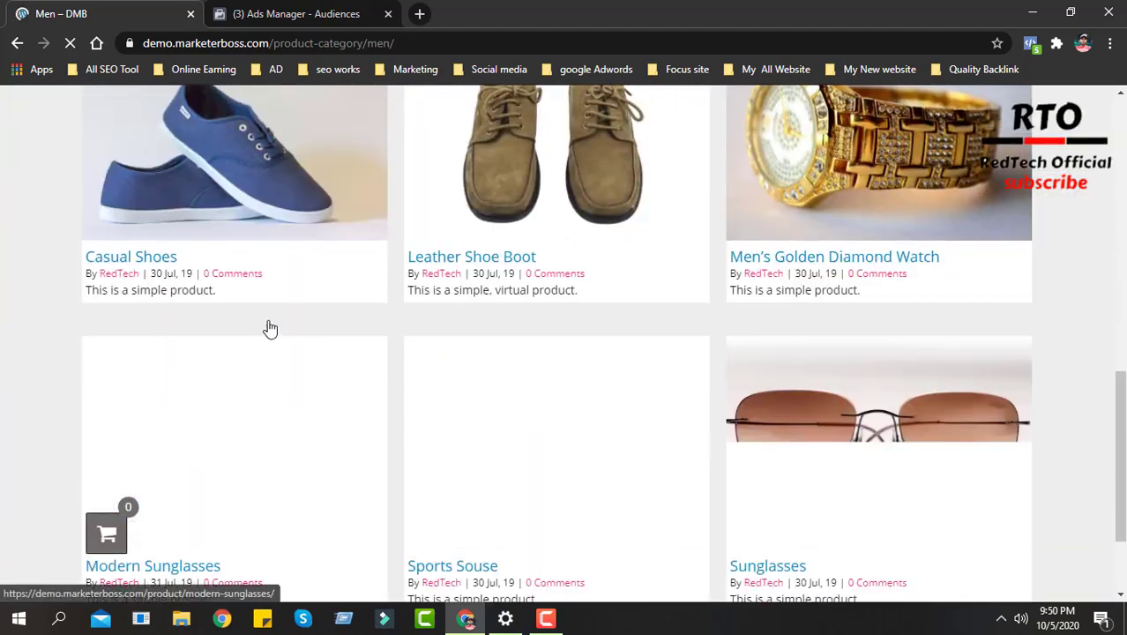
left_click(154, 255)
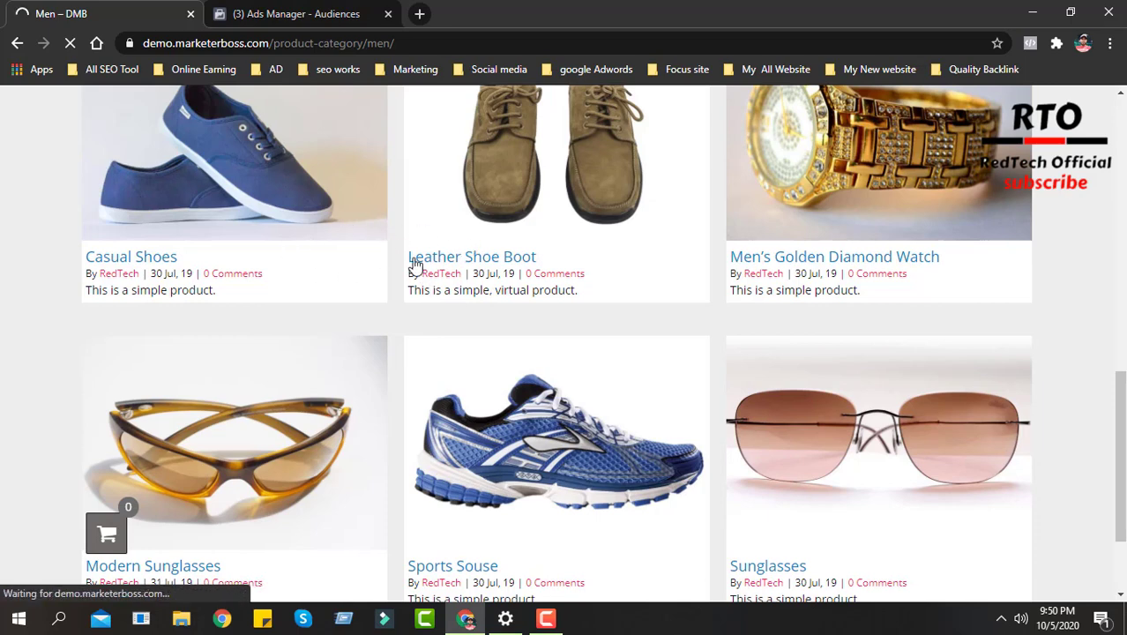
- Examine the Casual Shoes product page, focusing on its price and the option to add it to the cart
scroll(556, 398, "down", 8)
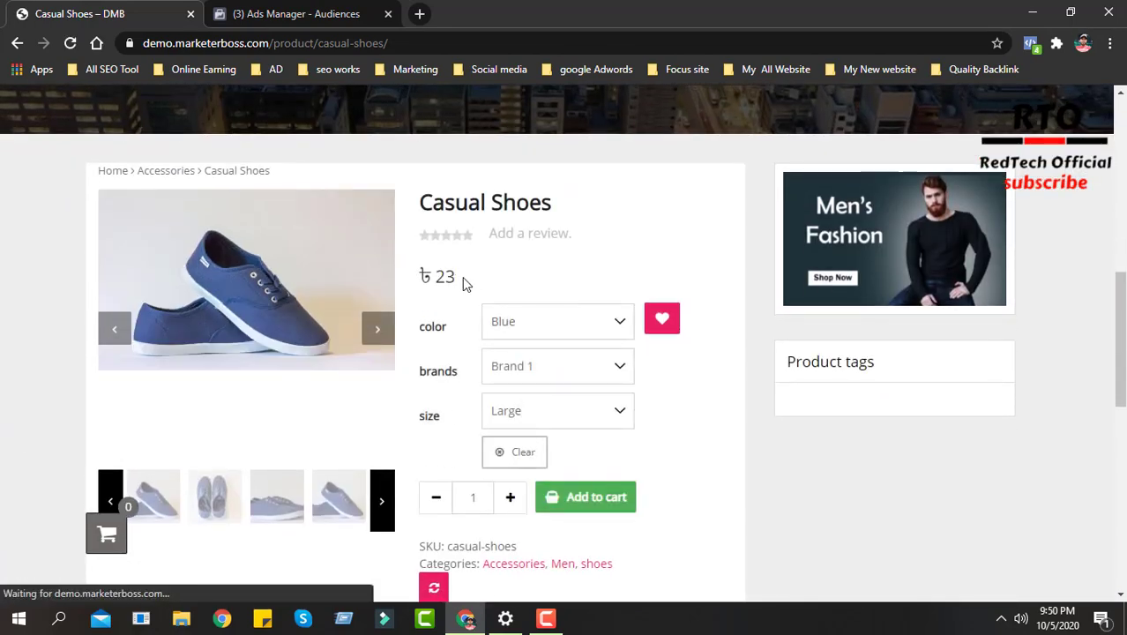
mouse_move(464, 282)
left_mouse_down()
mouse_move(432, 276)
mouse_move(444, 278)
left_mouse_up()
left_click(476, 286)
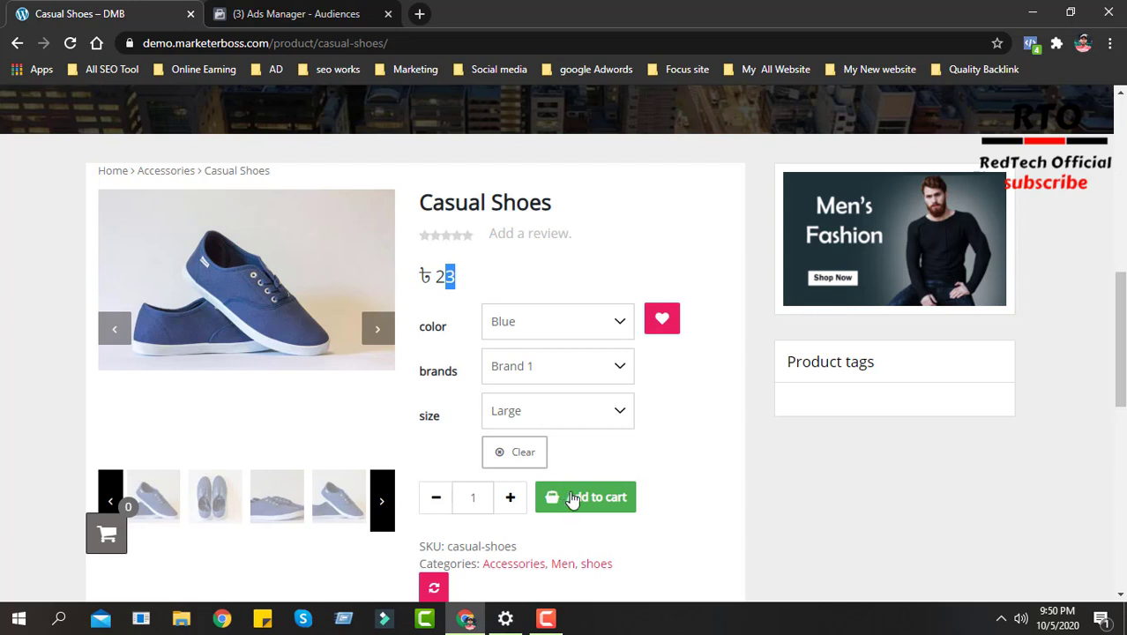
left_click(479, 281)
left_click_drag(450, 278, 440, 278)
scroll(754, 420, "up", 2)
scroll(510, 369, "down", 1)
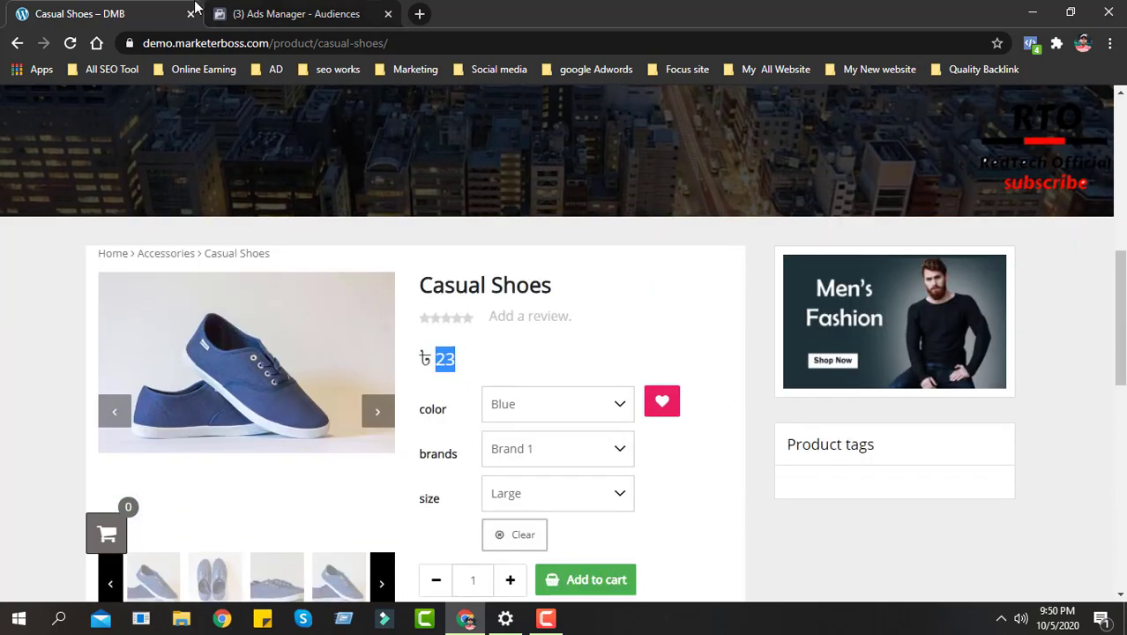
- Compare the Other Event With Value list in Ads Manager with the Casual Shoes price and cart option in the store
left_click(280, 14)
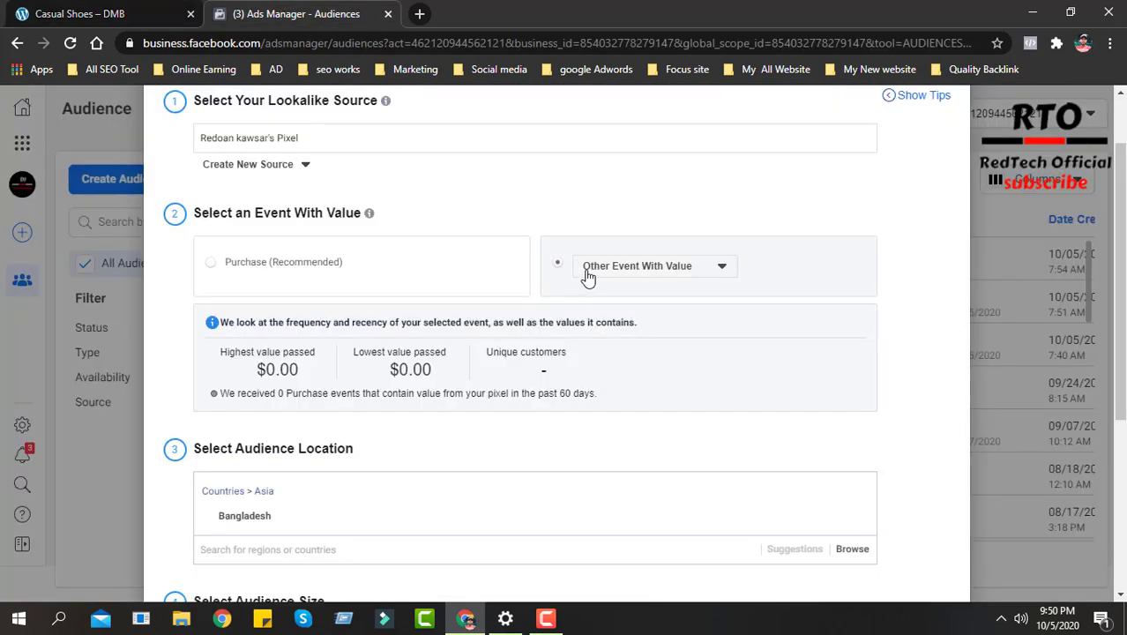
left_click(695, 271)
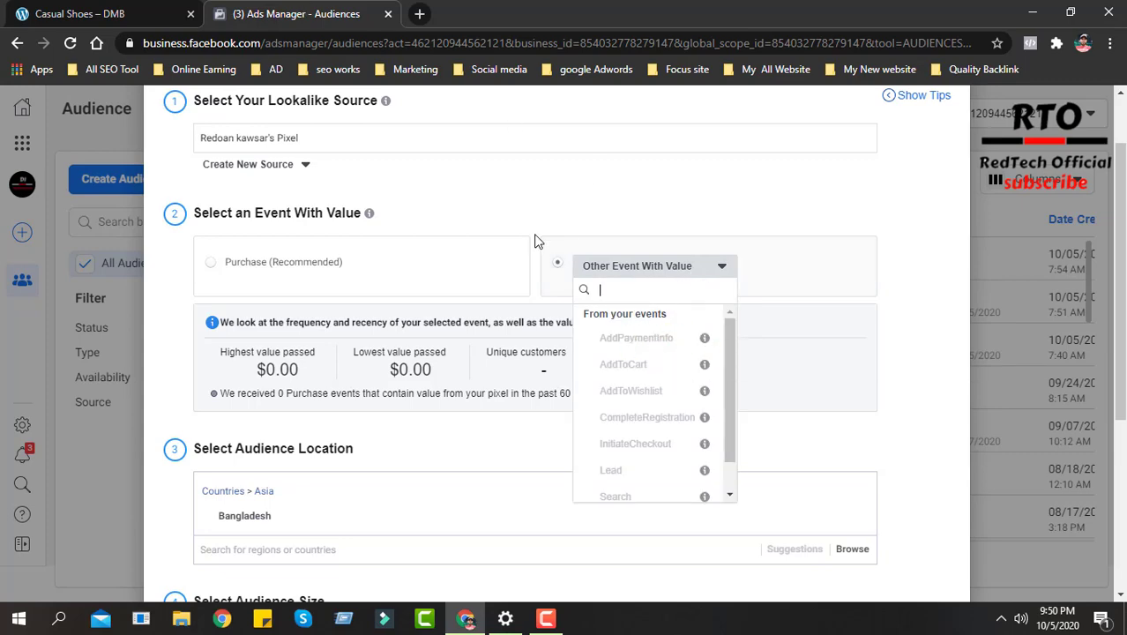
left_click(198, 7)
scroll(491, 421, "down", 3)
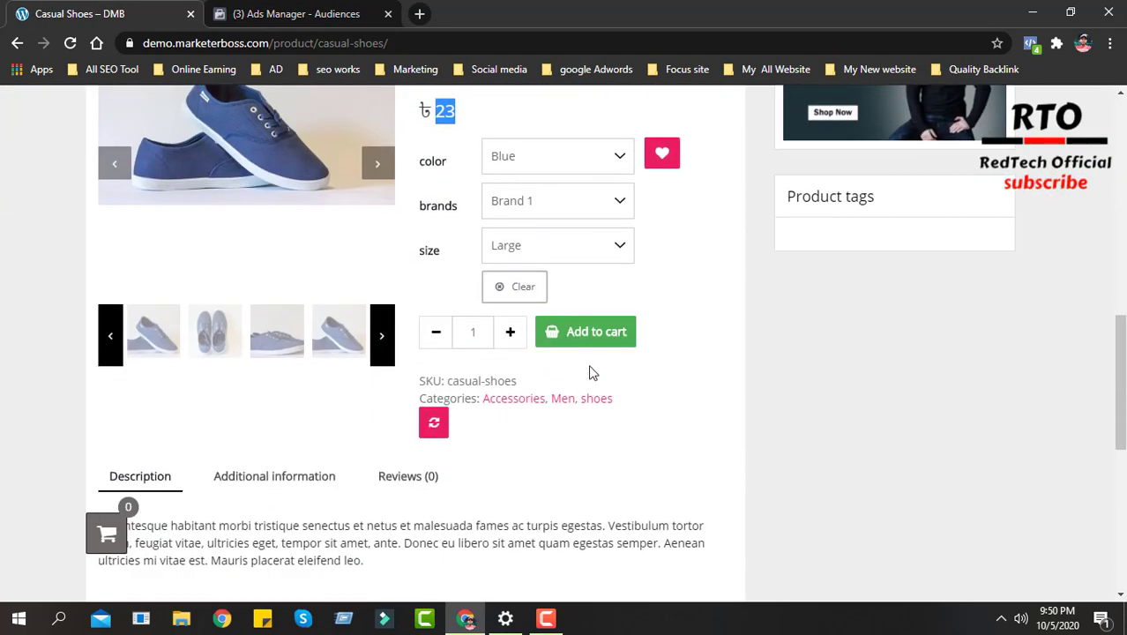
scroll(593, 352, "up", 2)
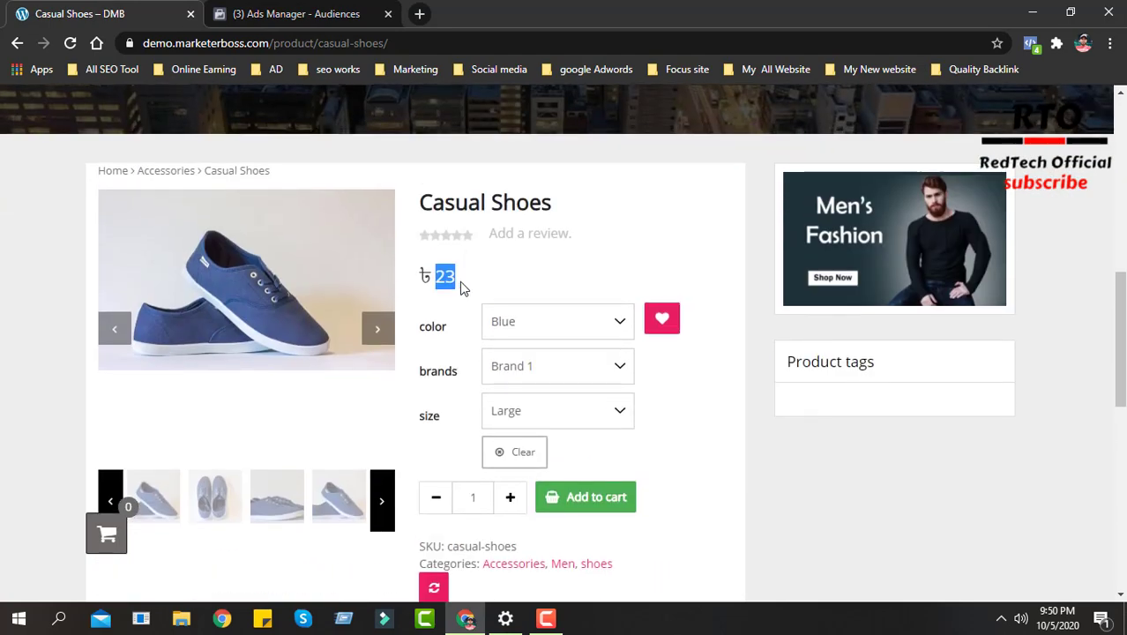
left_click_drag(490, 278, 425, 276)
- Return to Ads Manager and review the lookalike form's event, location, audience size and new audience naming
left_click(293, 13)
left_click(776, 277)
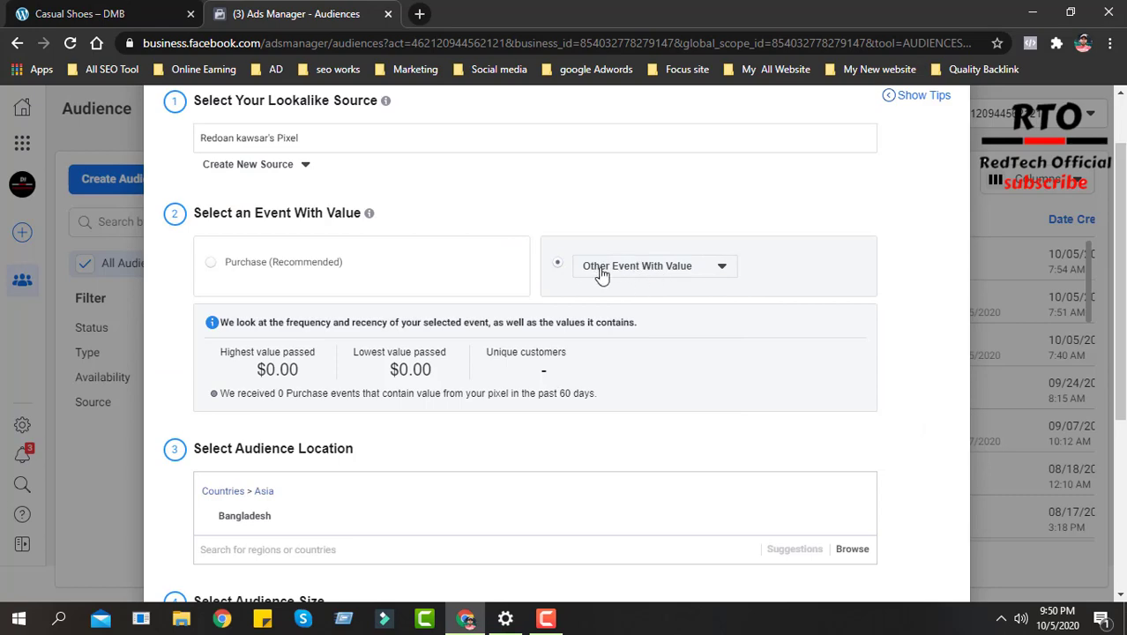
scroll(604, 395, "down", 2)
scroll(529, 449, "down", 1)
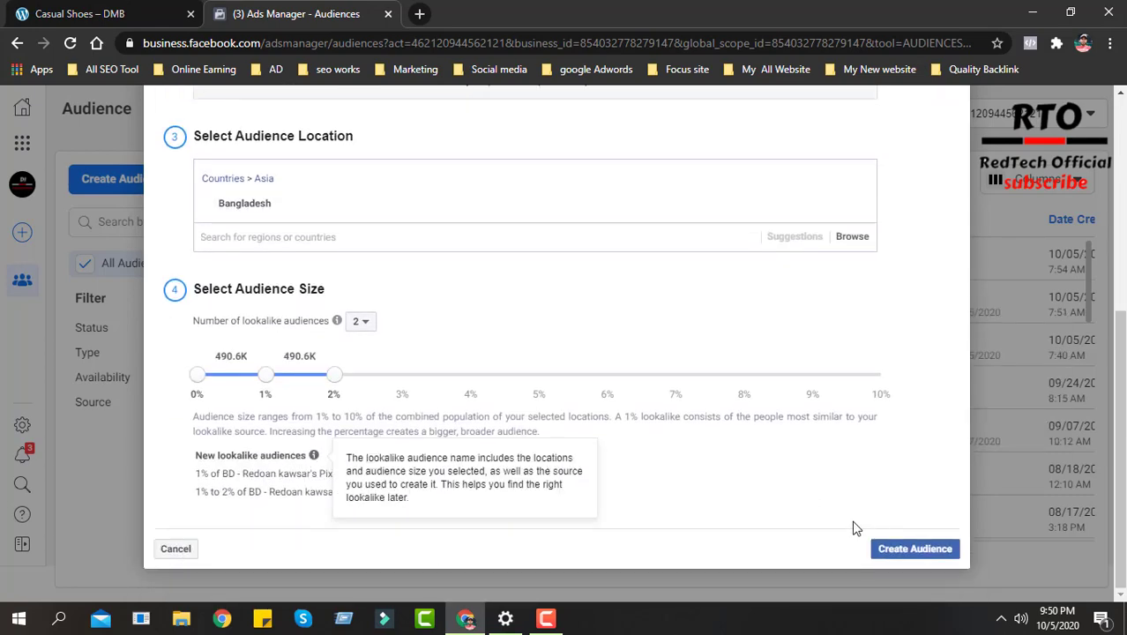
scroll(458, 413, "up", 4)
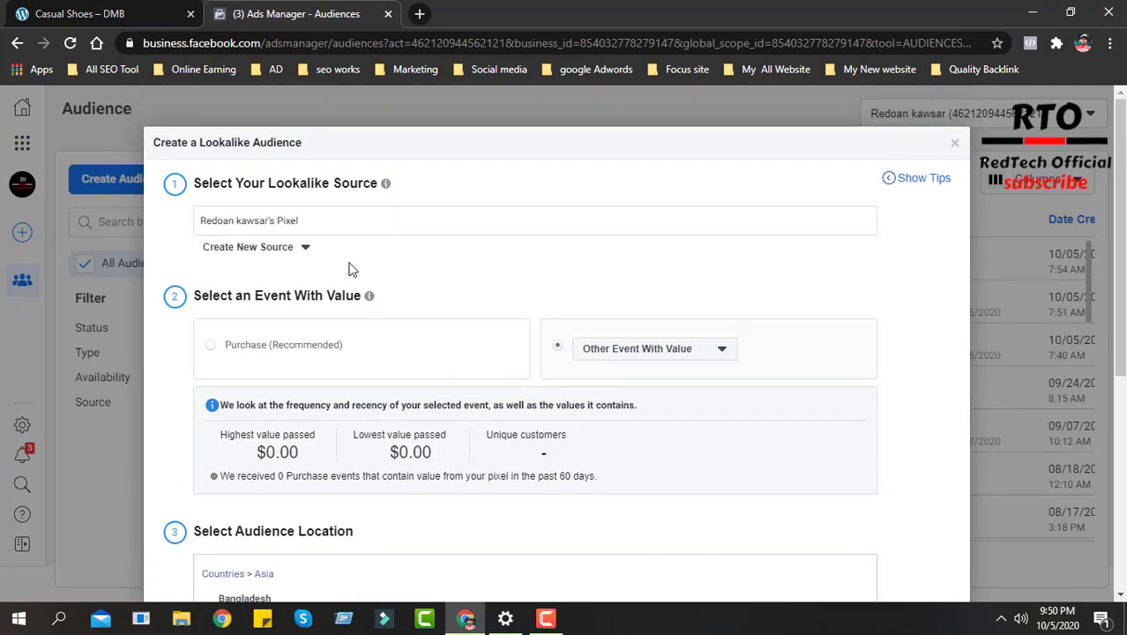
- Replace the Facebook Pixel with Video Engagement Custom Audience | BMB from the other sources as the lookalike source
left_click(332, 216)
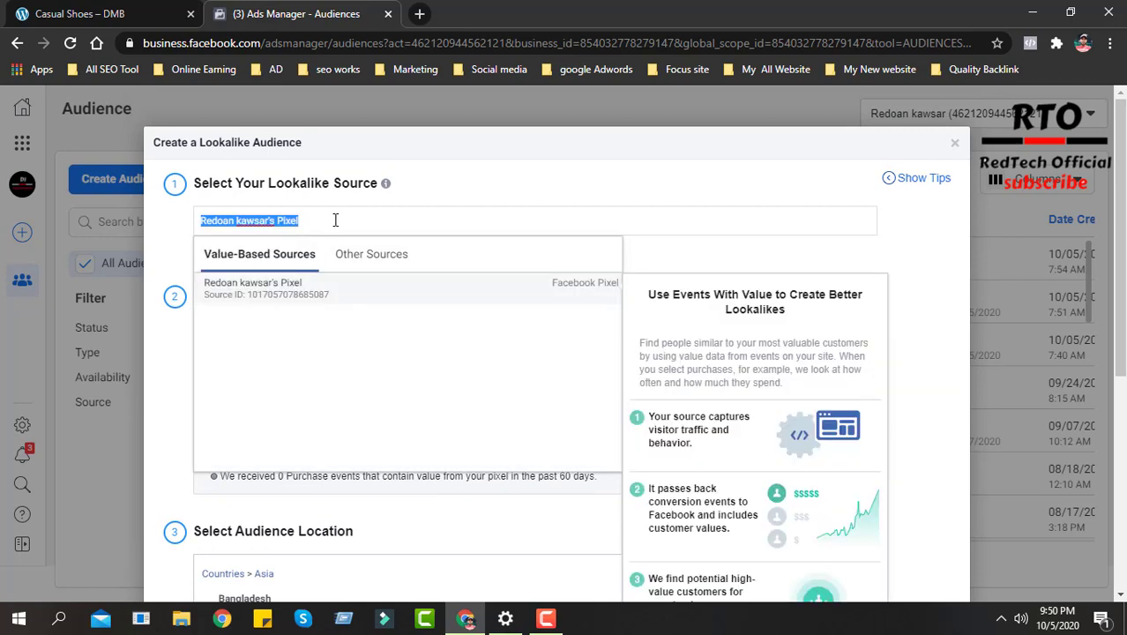
left_click(375, 258)
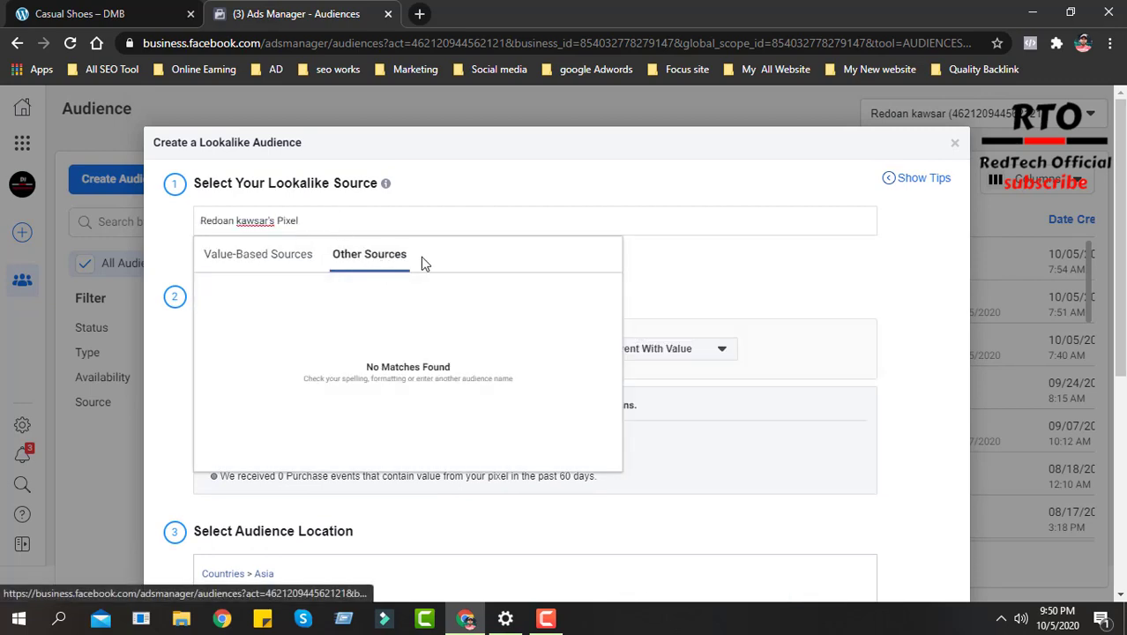
left_click_drag(310, 221, 150, 222)
key("BackSpace")
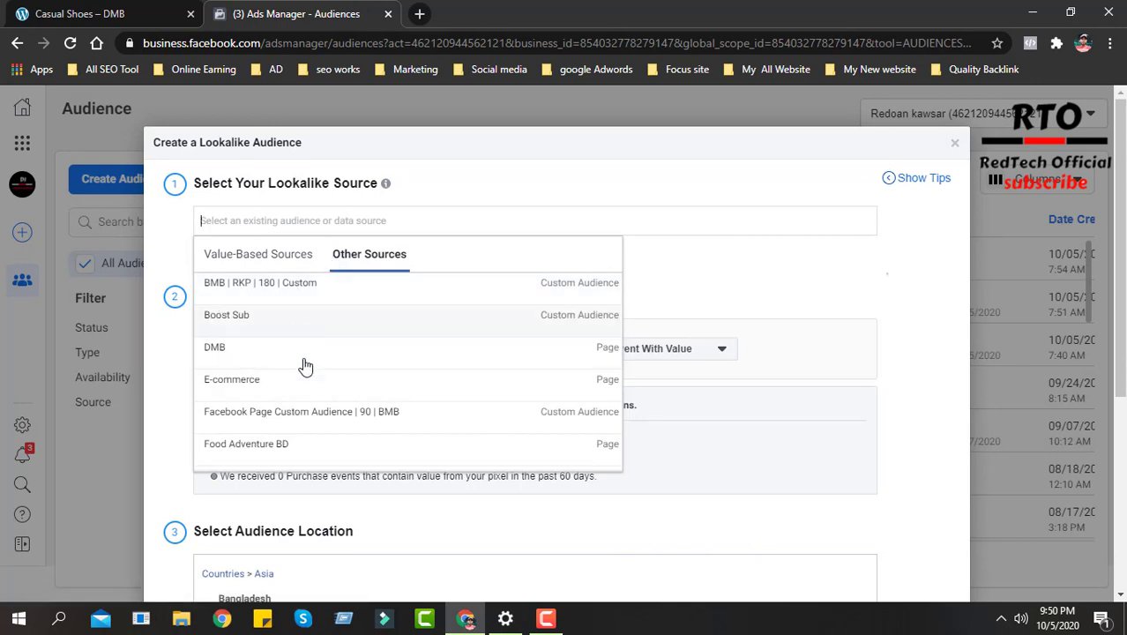
scroll(300, 388, "down", 3)
scroll(341, 398, "up", 3)
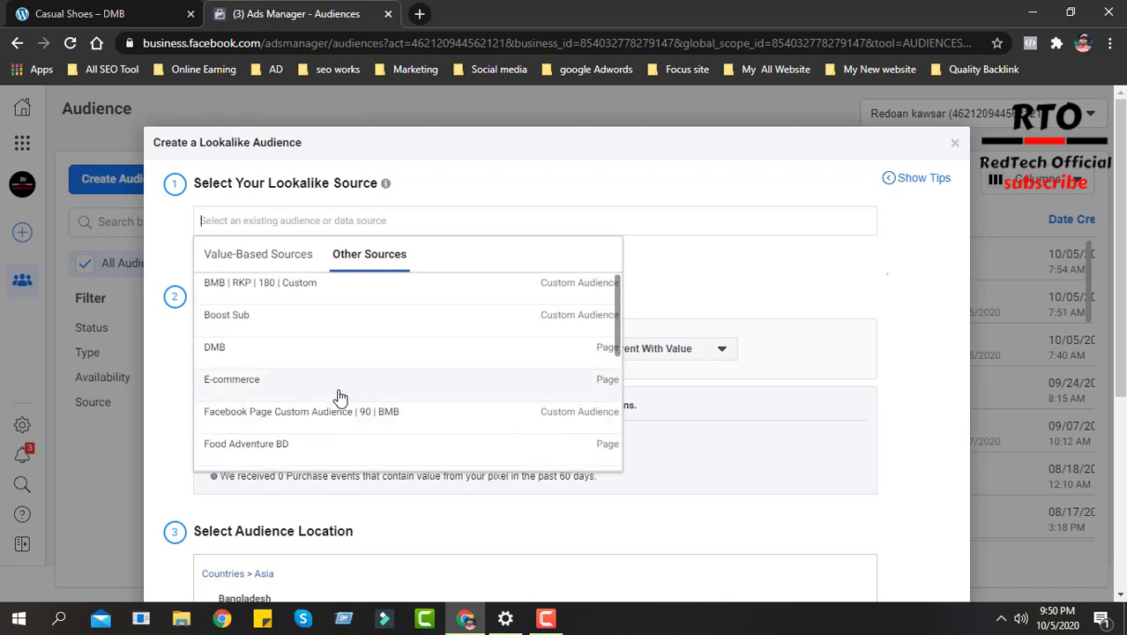
scroll(322, 340, "down", 1)
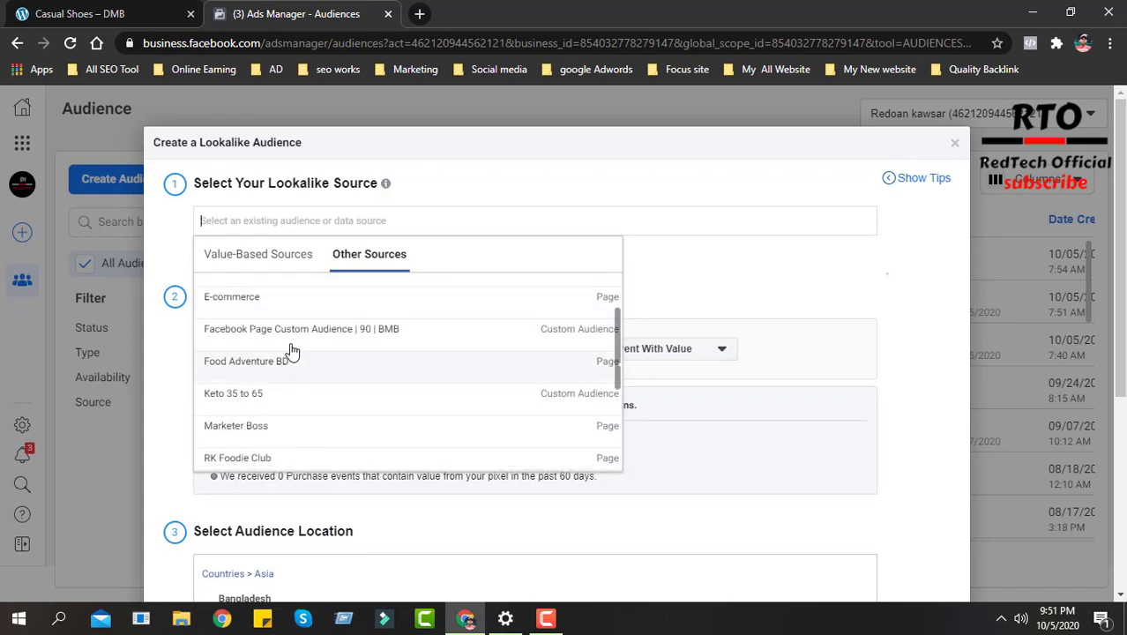
scroll(335, 358, "down", 2)
scroll(291, 366, "down", 1)
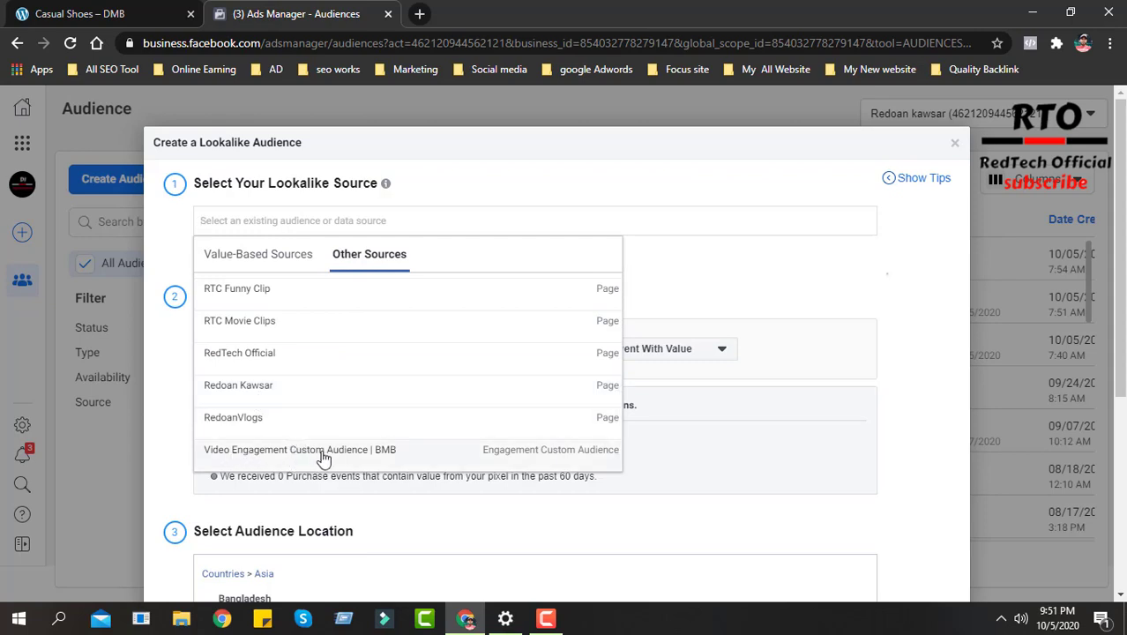
left_click(367, 450)
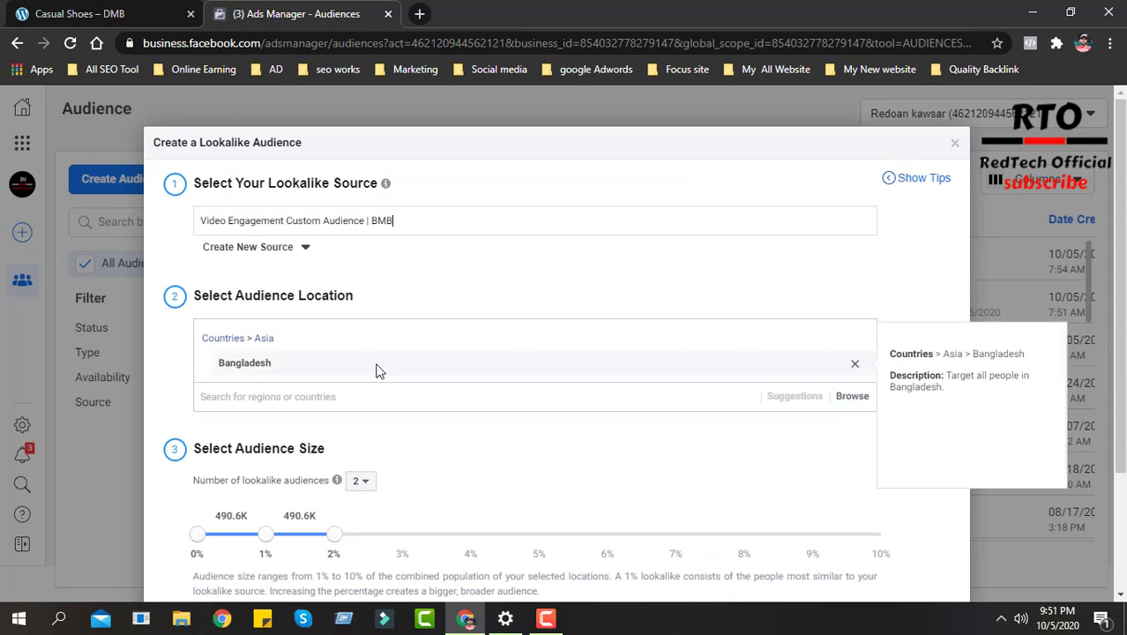
- Set the number of lookalike audiences to 1 in the audience size section
scroll(370, 370, "down", 3)
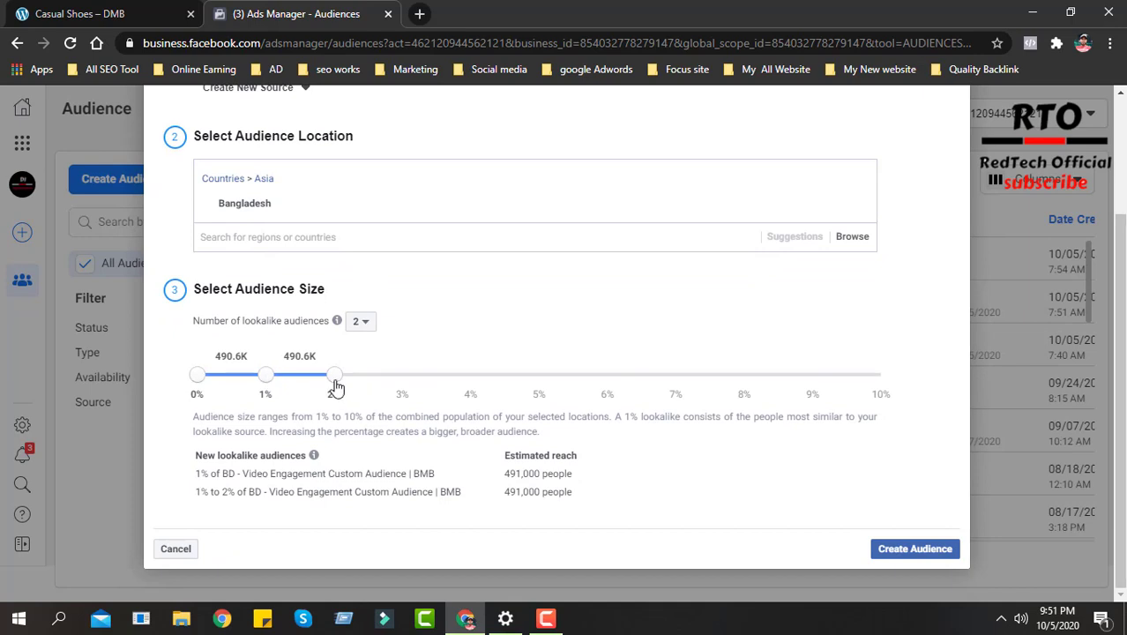
left_click(360, 321)
left_click(362, 344)
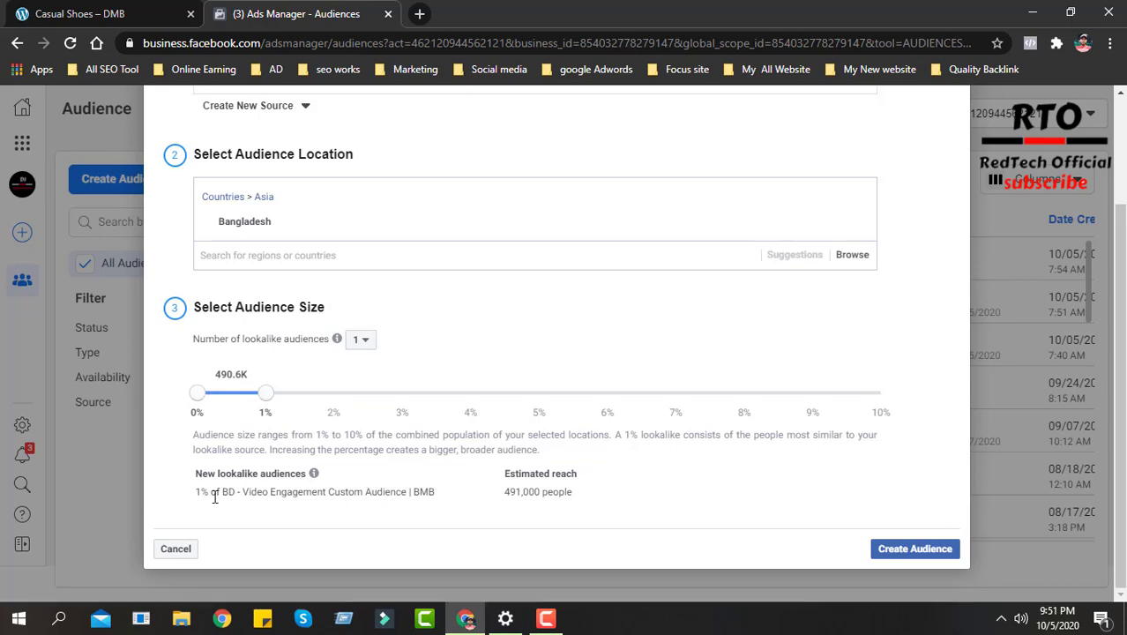
- Examine the 1% Bangladesh lookalike's name and estimated reach, along with the selected video engagement source and audience location
left_click_drag(199, 493, 532, 491)
left_click(518, 490)
scroll(564, 488, "up", 2)
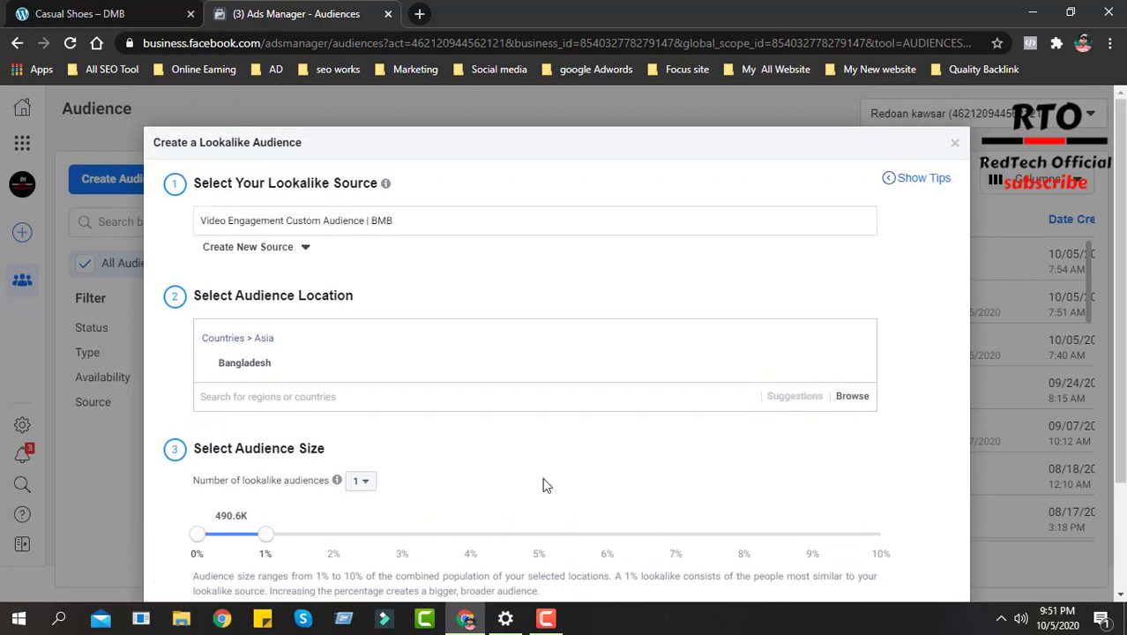
scroll(470, 347, "down", 2)
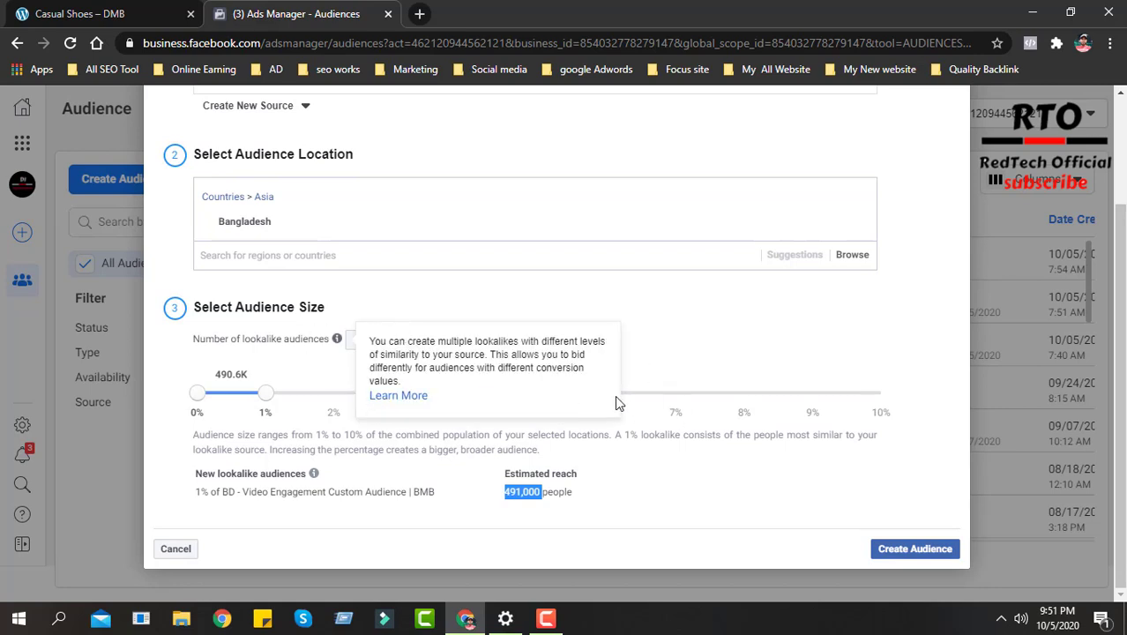
scroll(617, 403, "up", 1)
left_click_drag(405, 159, 196, 170)
left_click(180, 199)
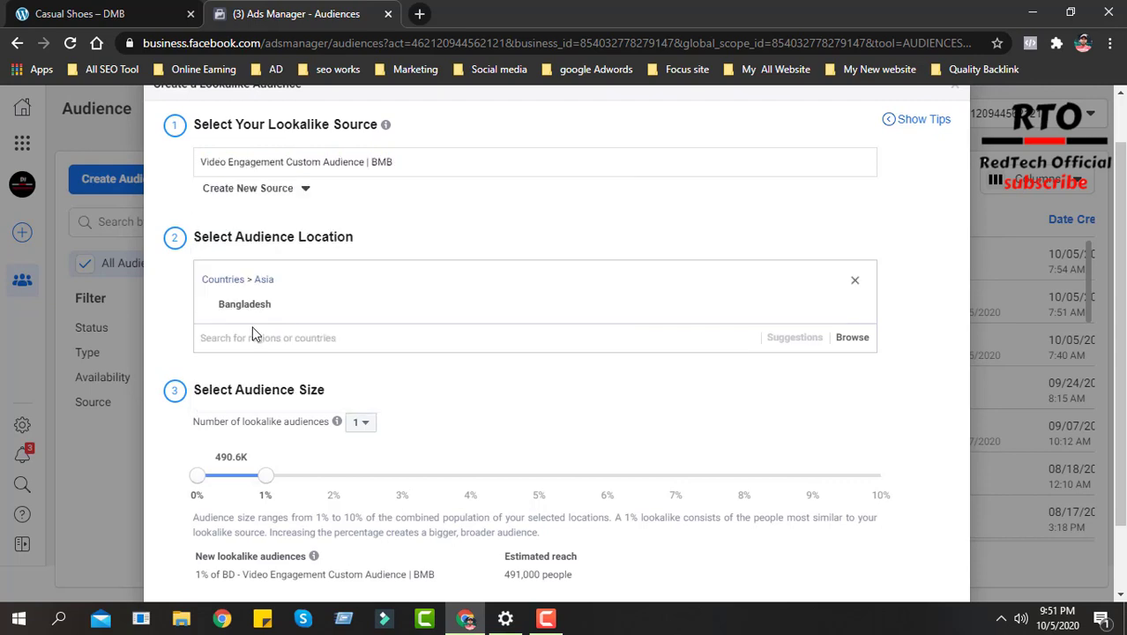
scroll(452, 336, "down", 2)
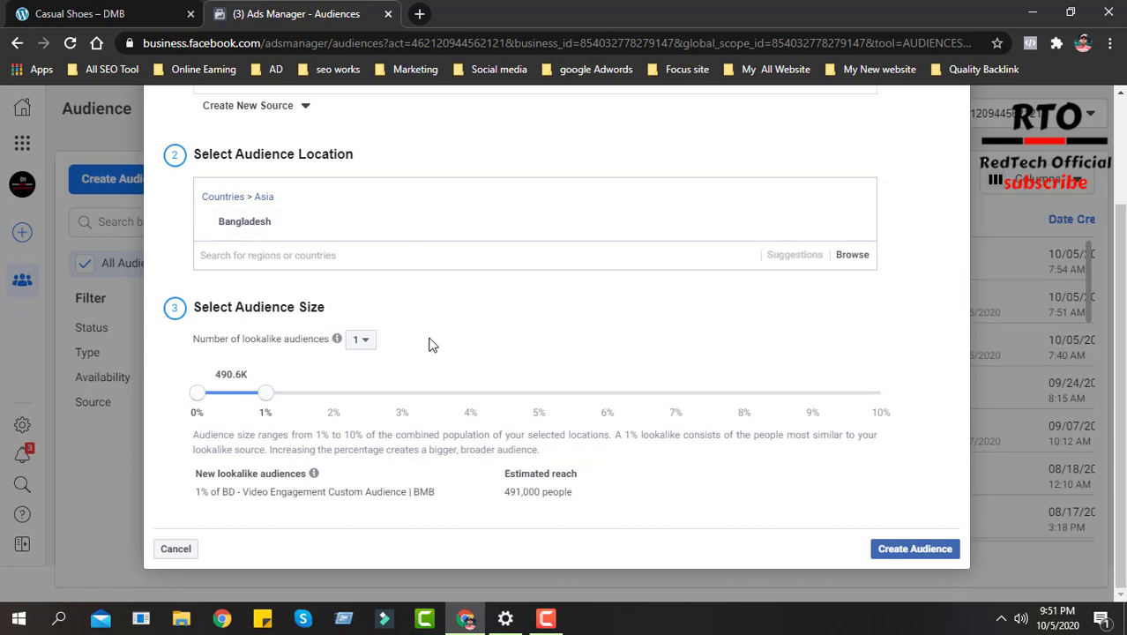
scroll(379, 265, "up", 3)
left_click_drag(417, 220, 183, 229)
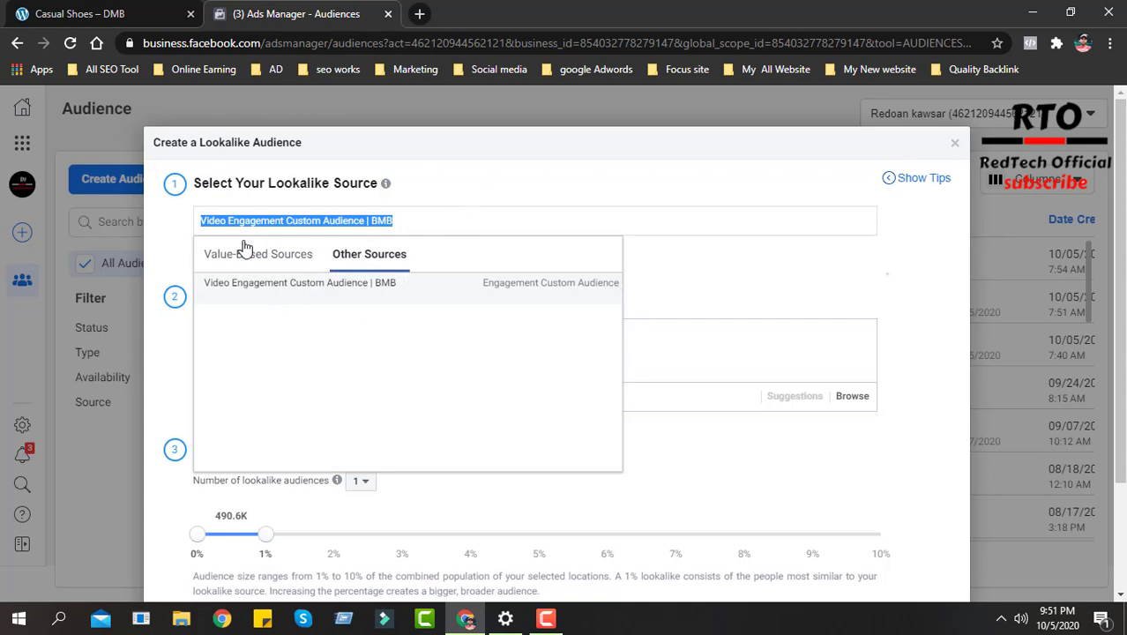
left_click(410, 220)
left_click_drag(460, 221, 193, 229)
left_click(471, 235)
left_click(466, 220)
- Clear the video engagement audience from the lookalike source and browse the available value-based and other sources
left_click(290, 257)
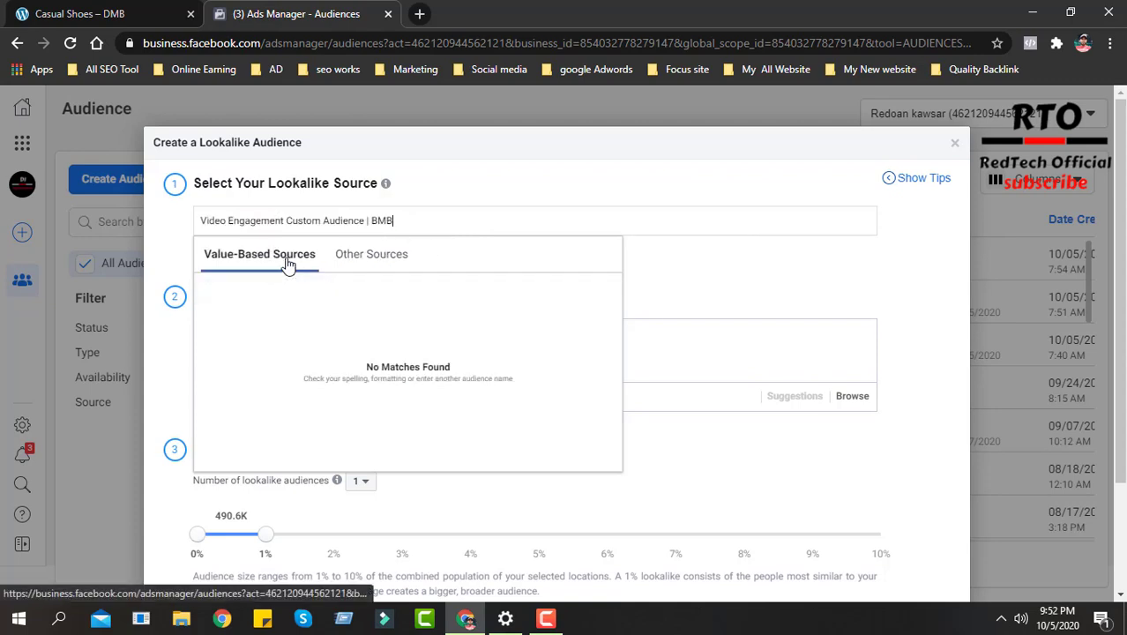
left_click_drag(433, 221, 195, 238)
key("BackSpace")
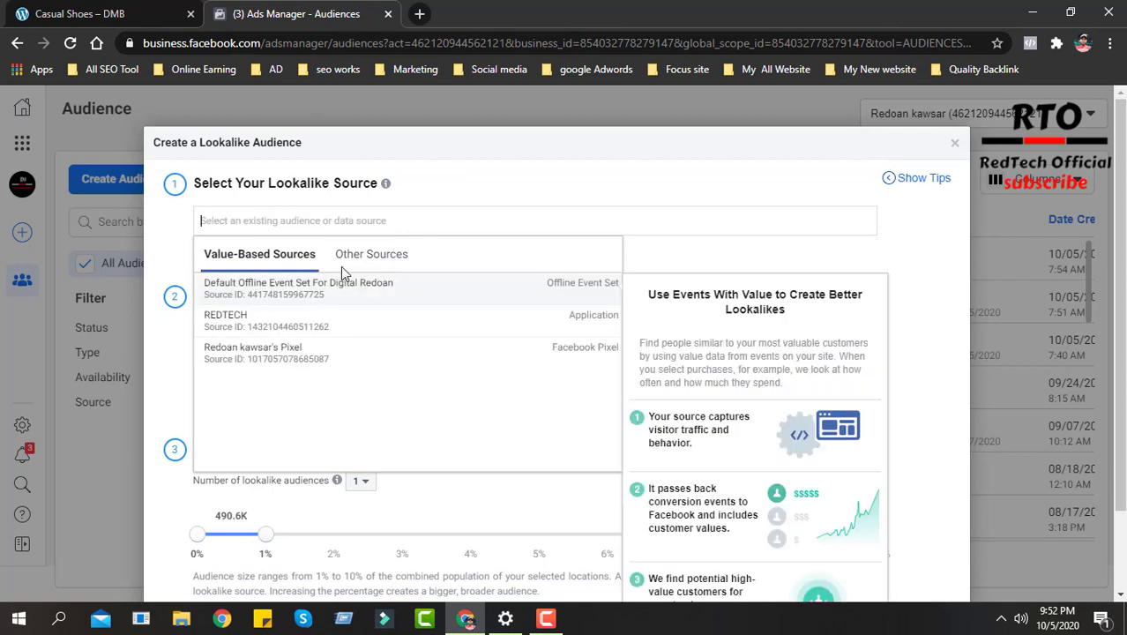
left_click(393, 262)
scroll(360, 332, "down", 5)
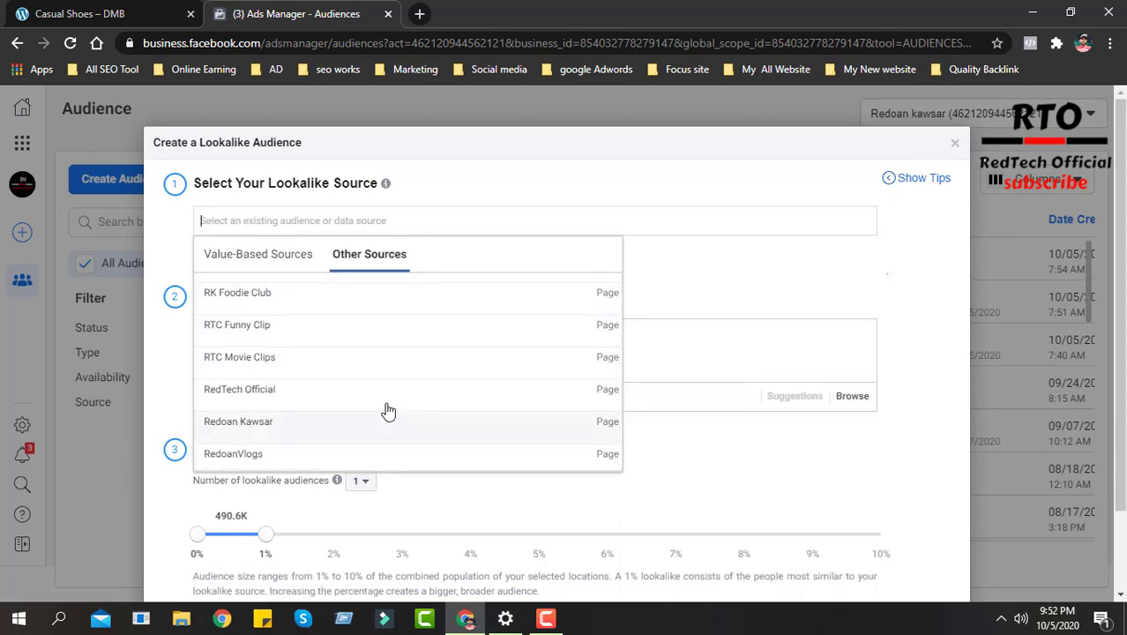
scroll(402, 390, "down", 1)
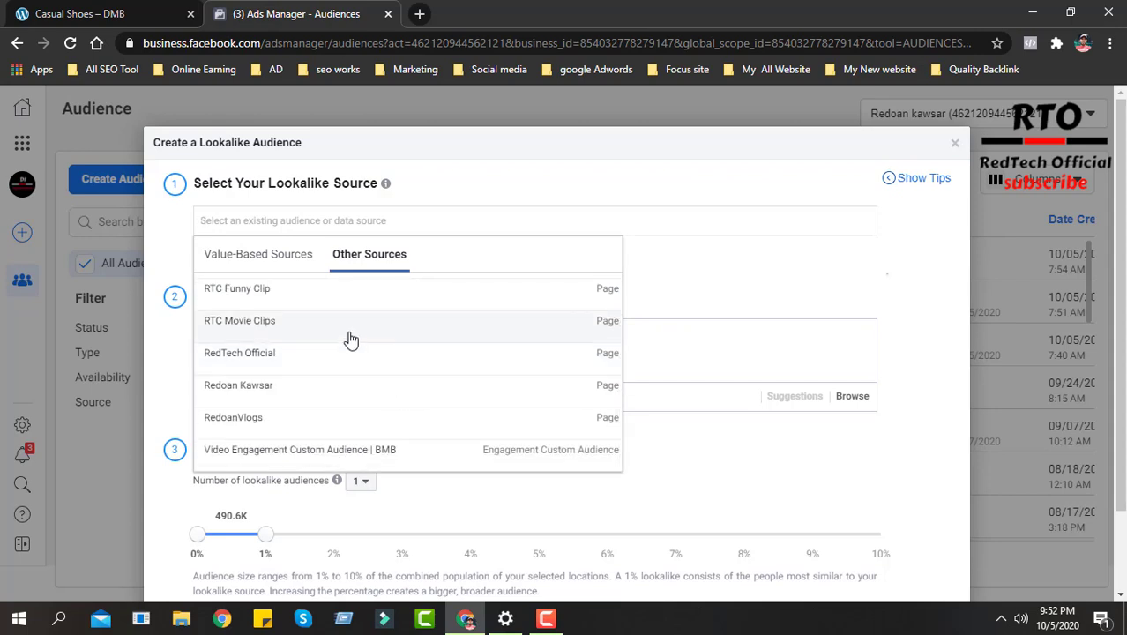
scroll(331, 371, "up", 5)
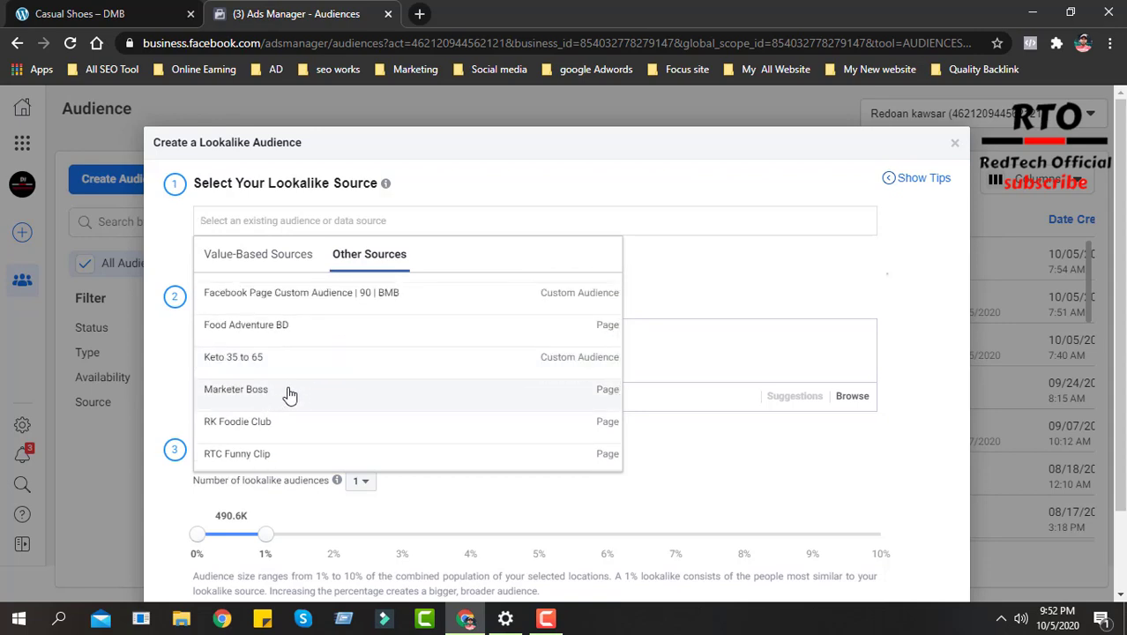
scroll(284, 395, "down", 3)
scroll(292, 357, "up", 3)
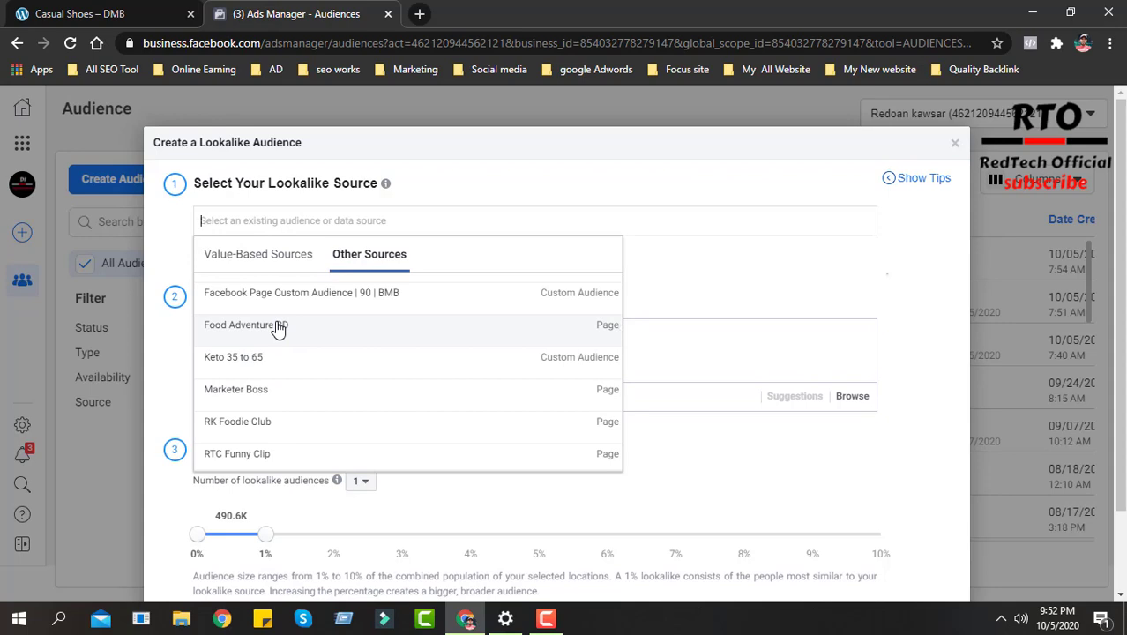
scroll(365, 345, "down", 6)
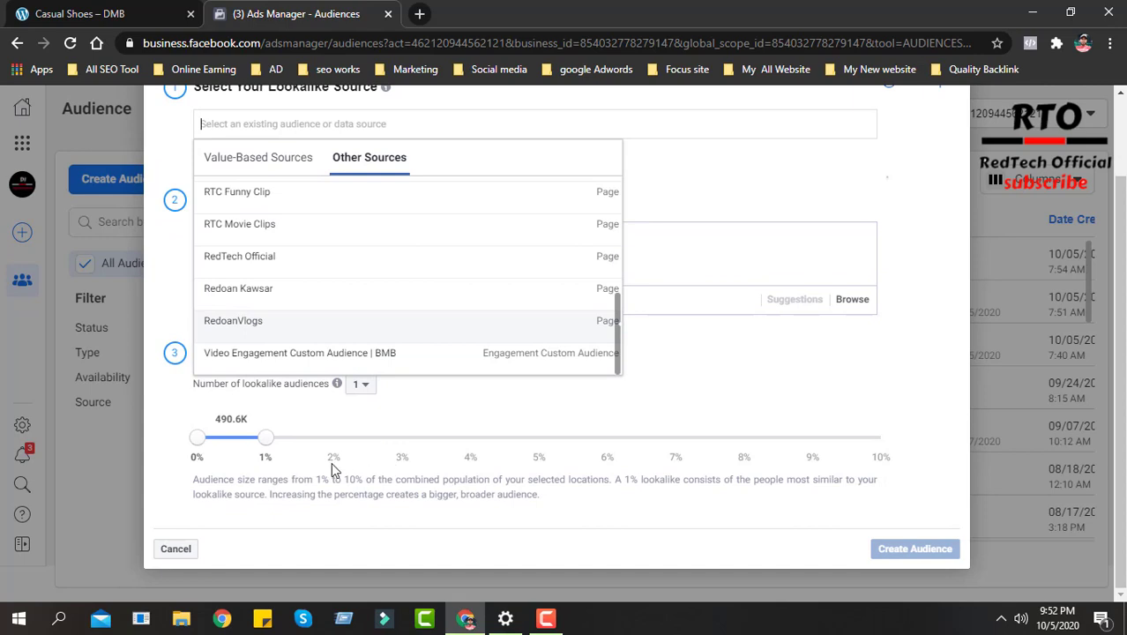
- Close the source list and examine the audience size slider with its explanation of the 1% to 10% range
left_click(356, 383)
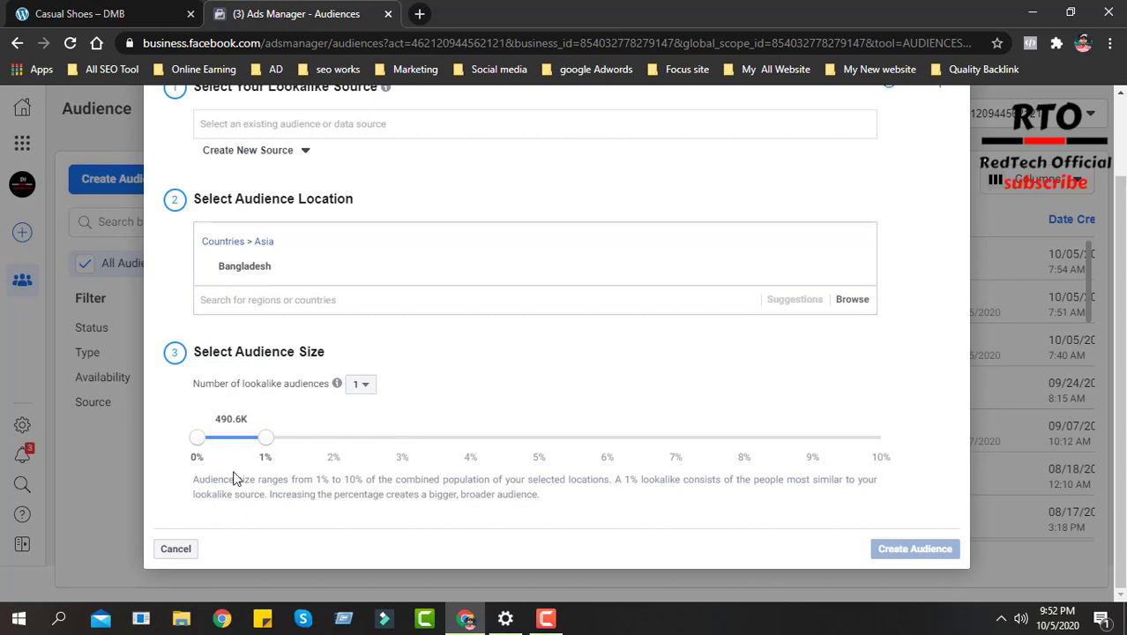
left_click_drag(194, 480, 304, 485)
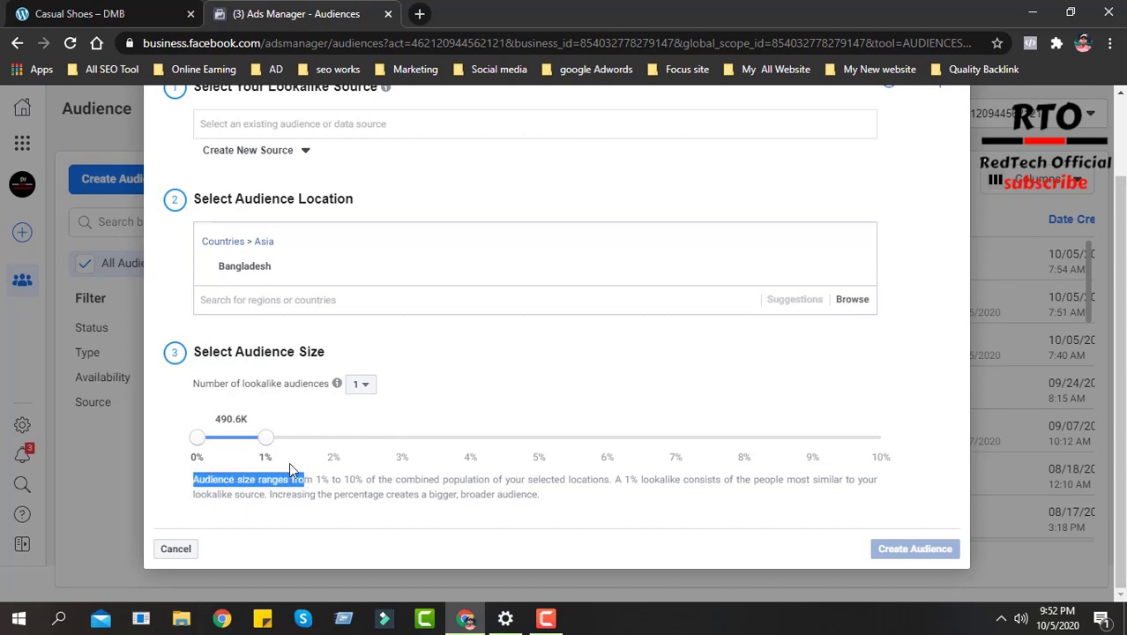
left_click(268, 440)
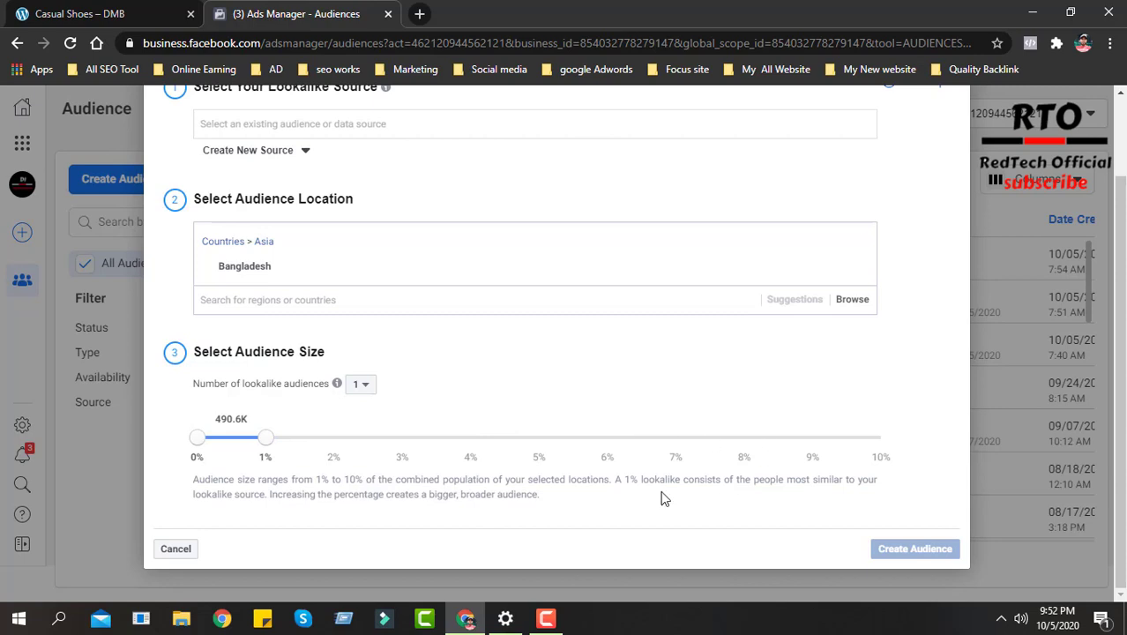
- Choose the custom audience BMB | RKP | 180 | Custom as the lookalike source and review the resulting audience settings
scroll(661, 500, "up", 2)
left_click(319, 223)
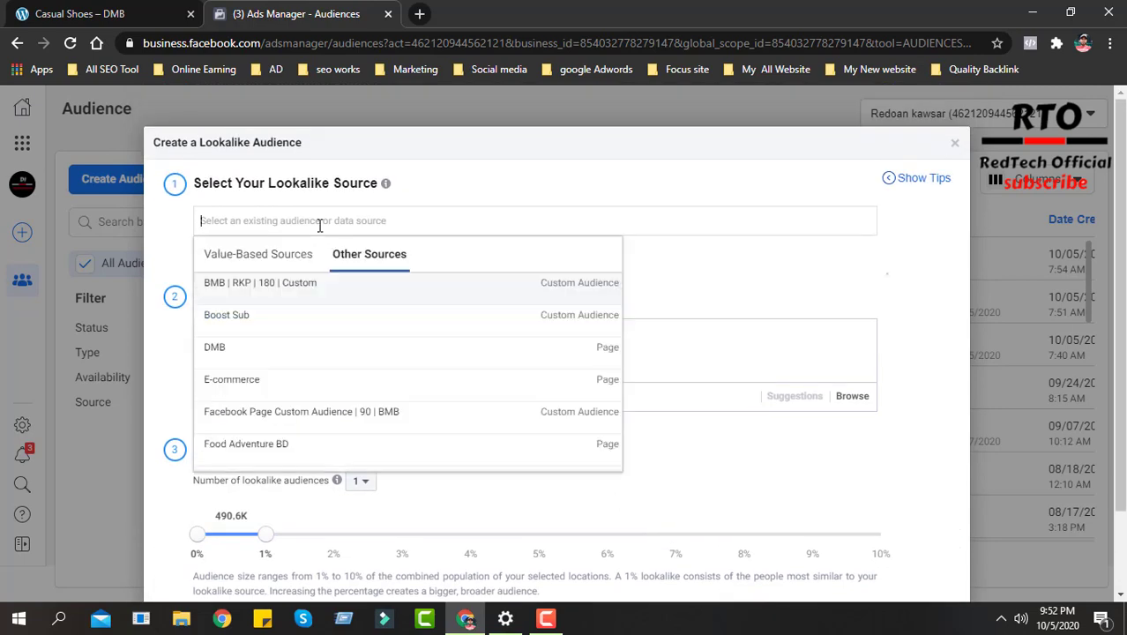
left_click(243, 284)
scroll(576, 501, "down", 2)
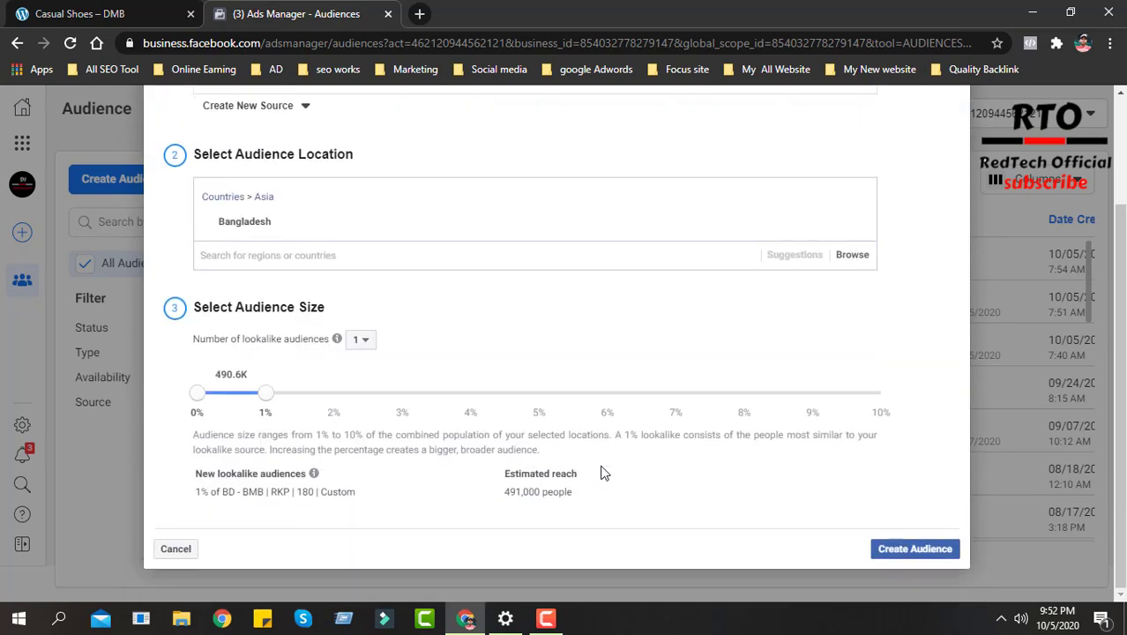
scroll(582, 473, "up", 2)
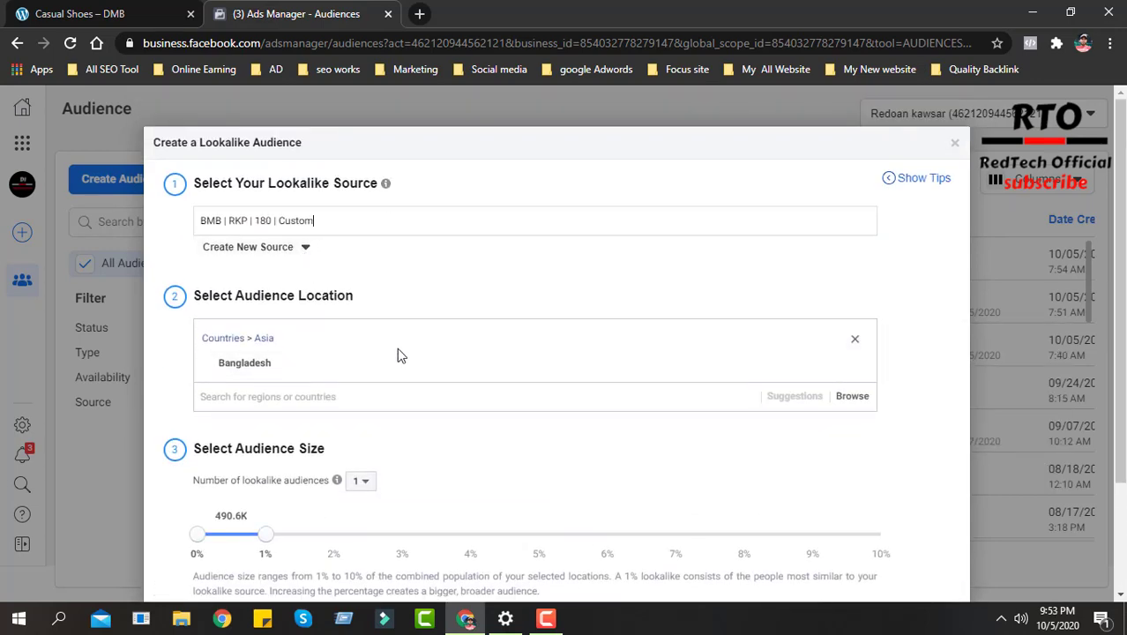
scroll(481, 346, "down", 1)
scroll(481, 346, "down", 2)
scroll(781, 300, "up", 3)
- Review the Casual Shoes page and its add-to-cart option in the demo store, and return to the lookalike form in Ads Manager
left_click(121, 7)
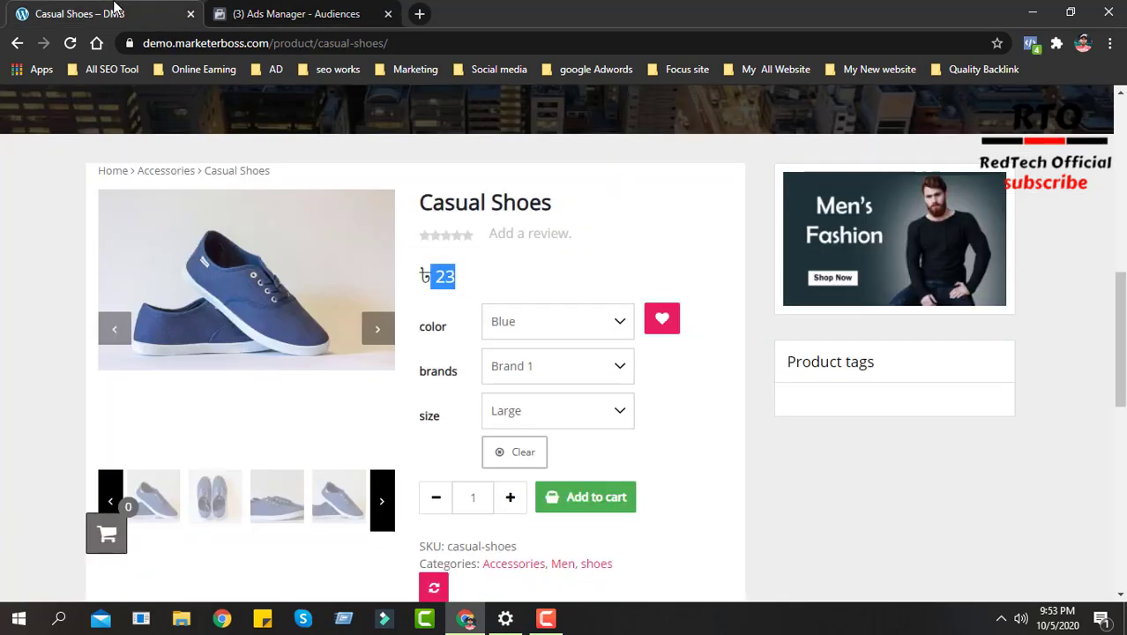
scroll(589, 352, "down", 2)
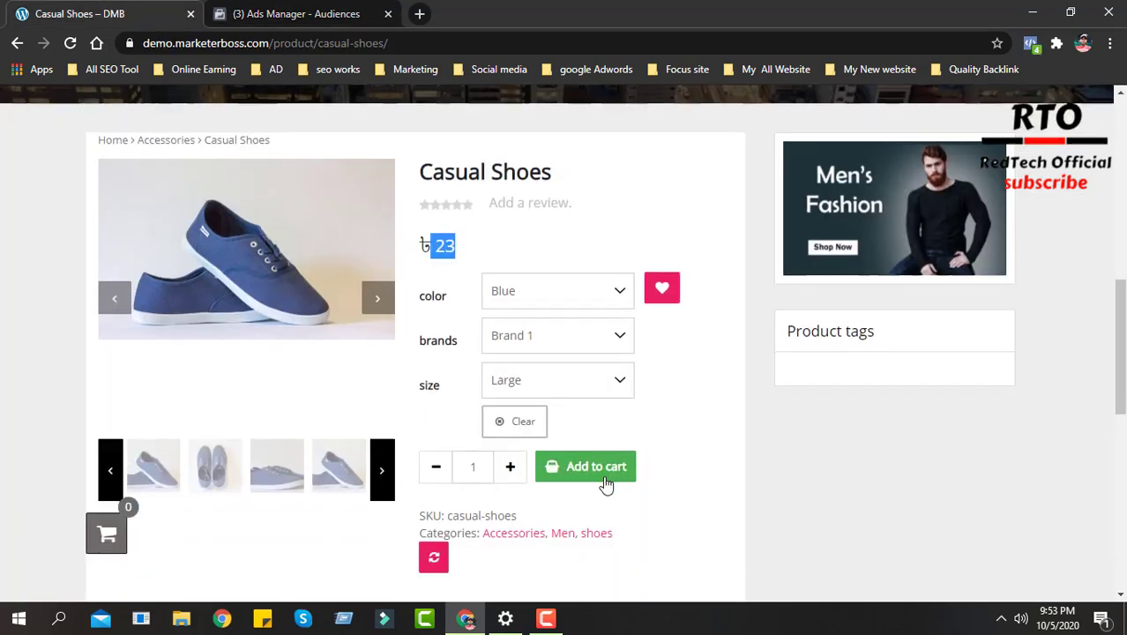
scroll(577, 322, "up", 1)
scroll(564, 318, "up", 2)
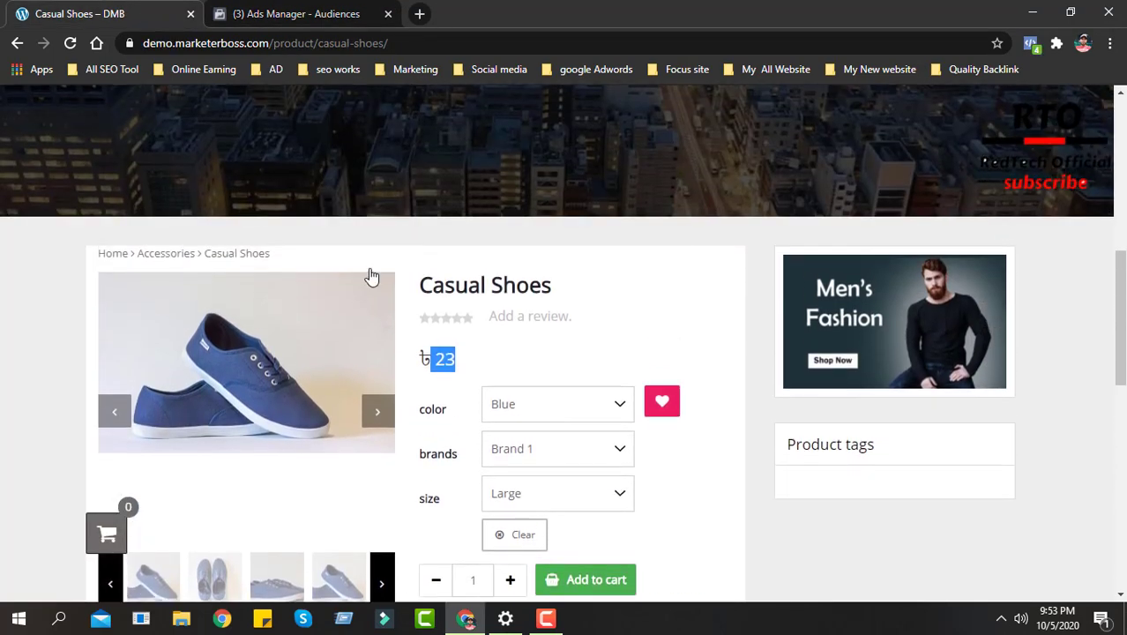
scroll(478, 221, "down", 2)
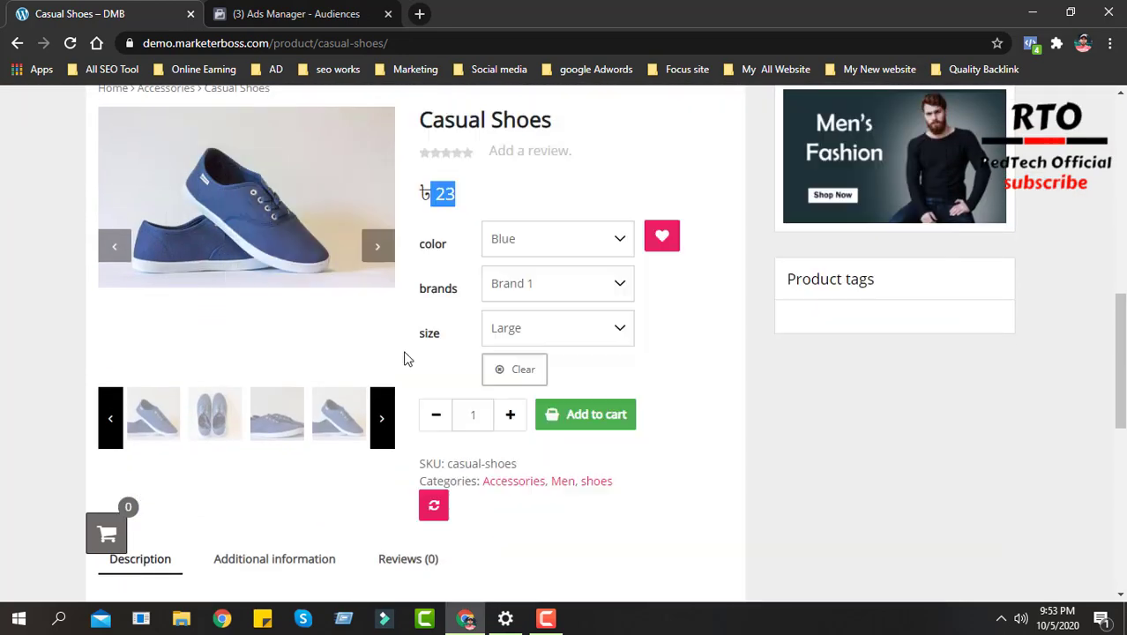
scroll(300, 388, "up", 1)
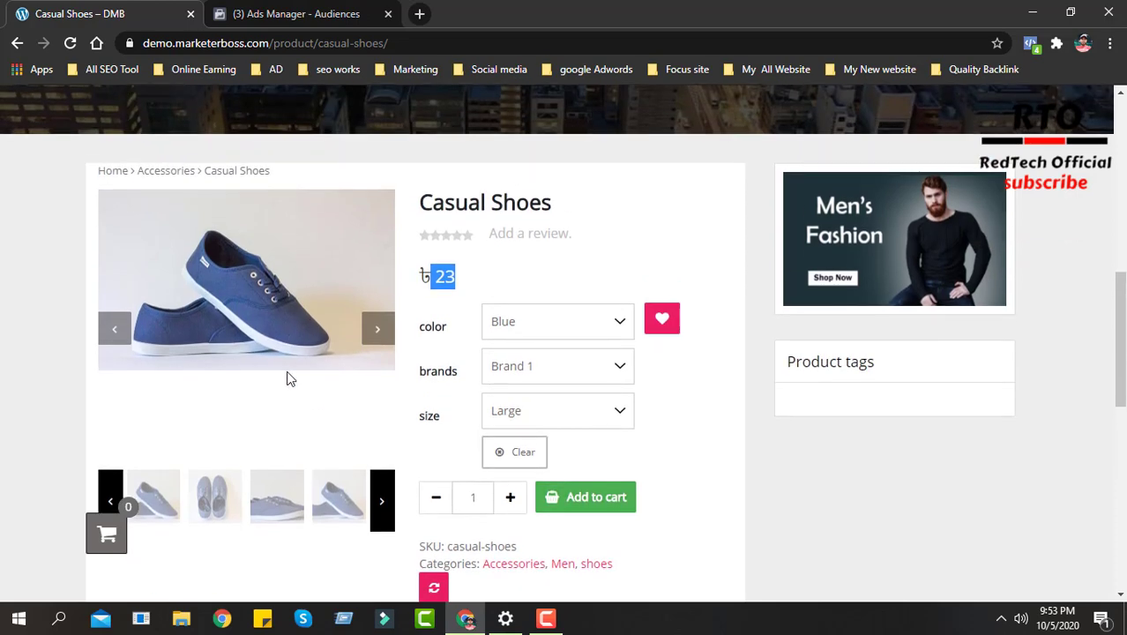
scroll(529, 361, "down", 1)
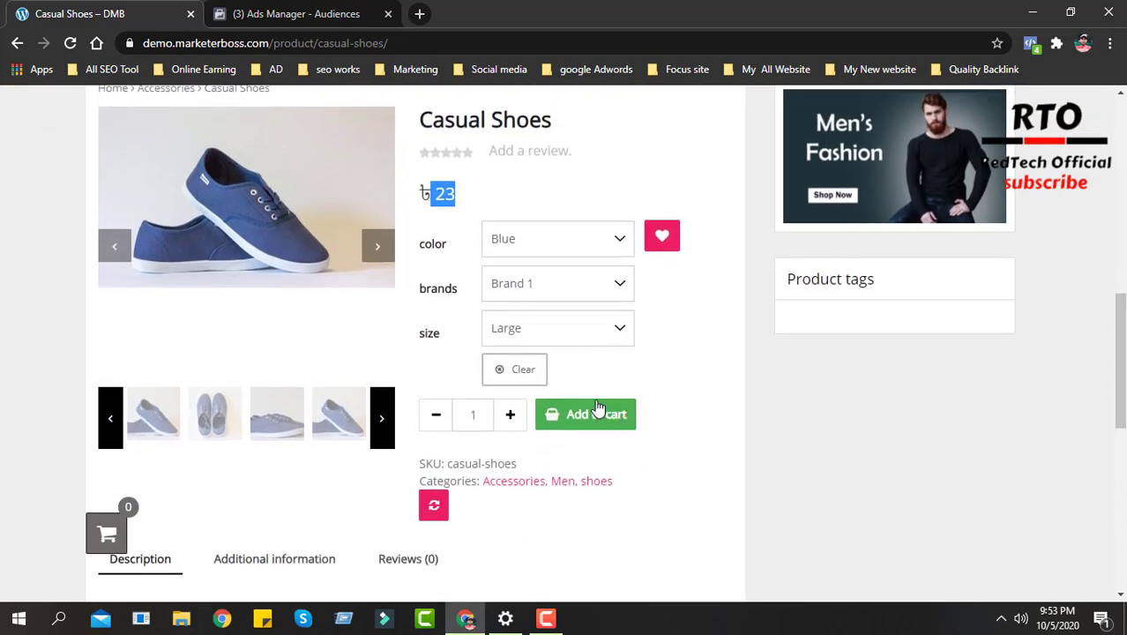
left_click(372, 13)
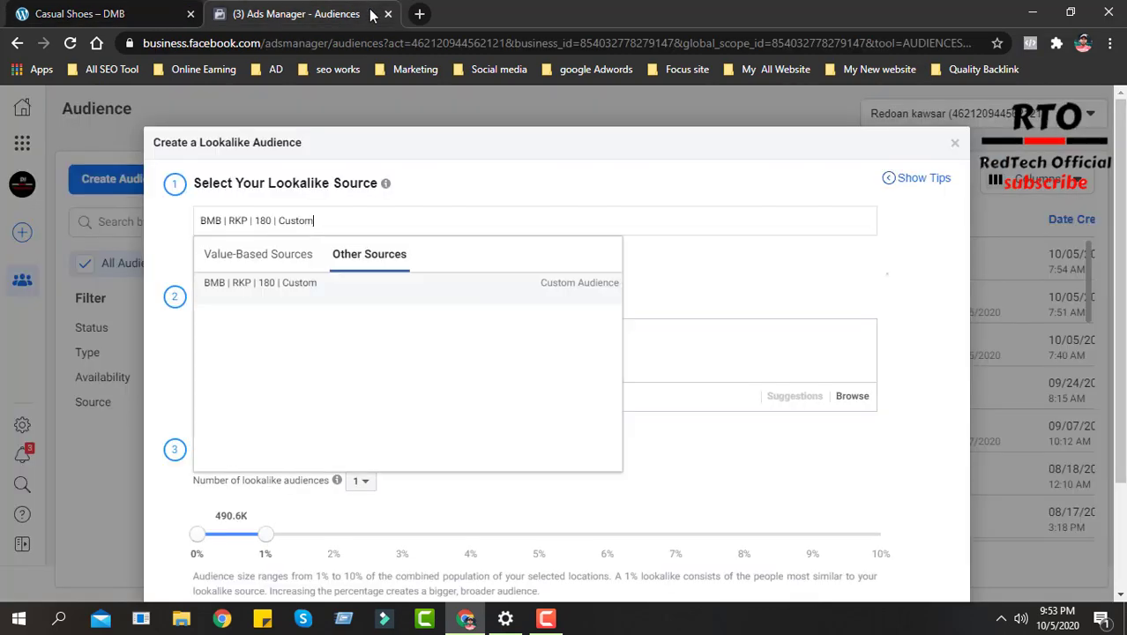
left_click(172, 253)
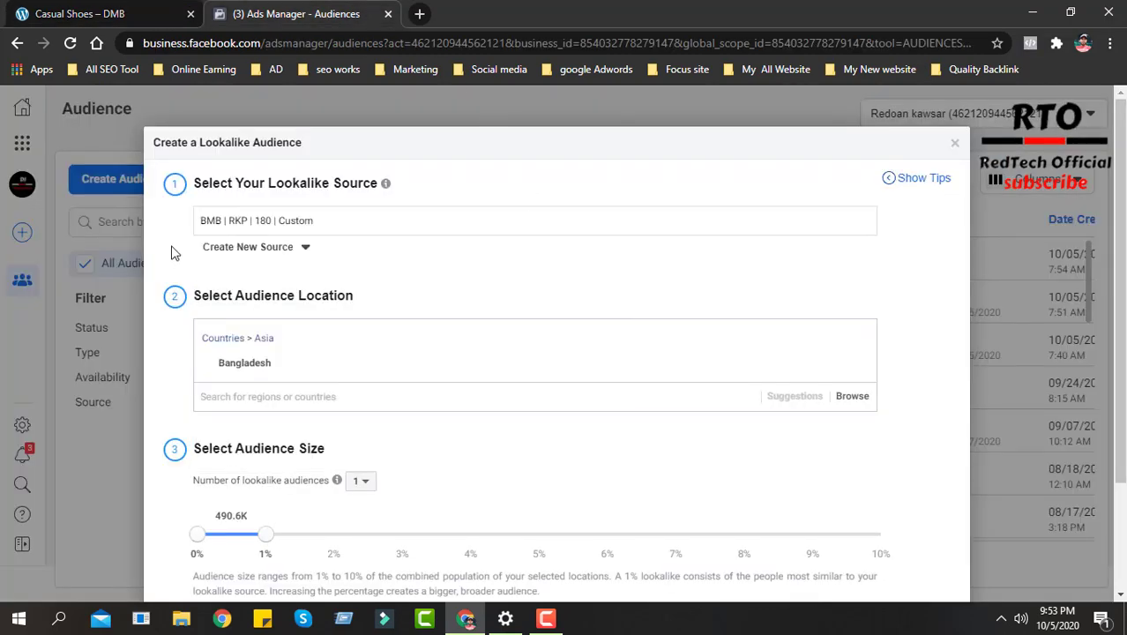
- Review the source, location and size settings of the lookalike audience and close the form without creating it
scroll(676, 355, "down", 3)
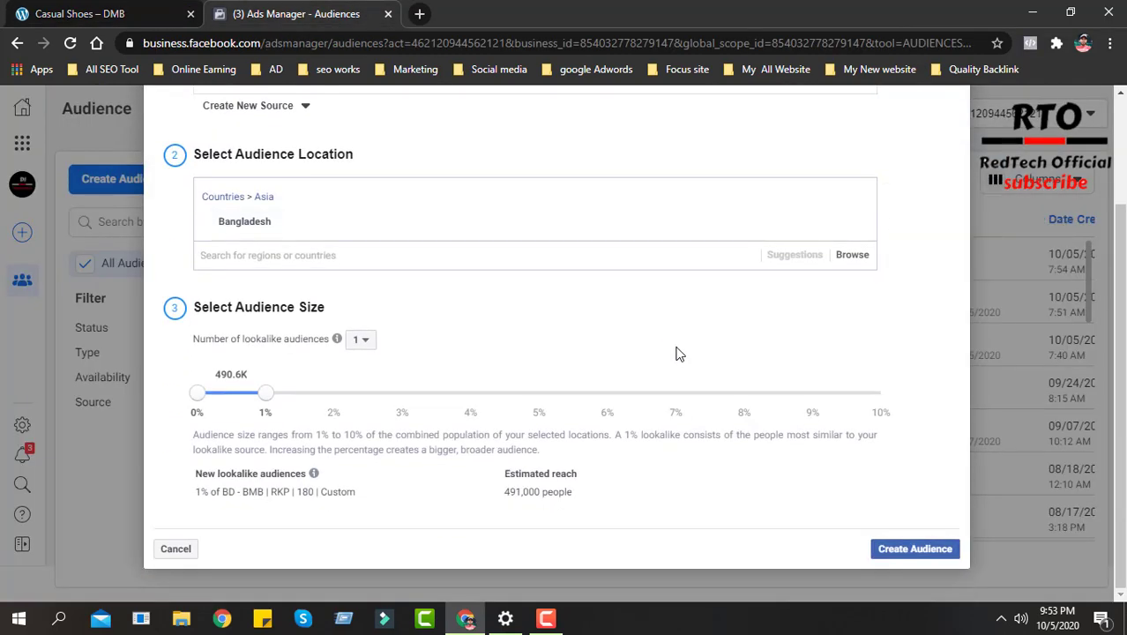
scroll(635, 401, "up", 2)
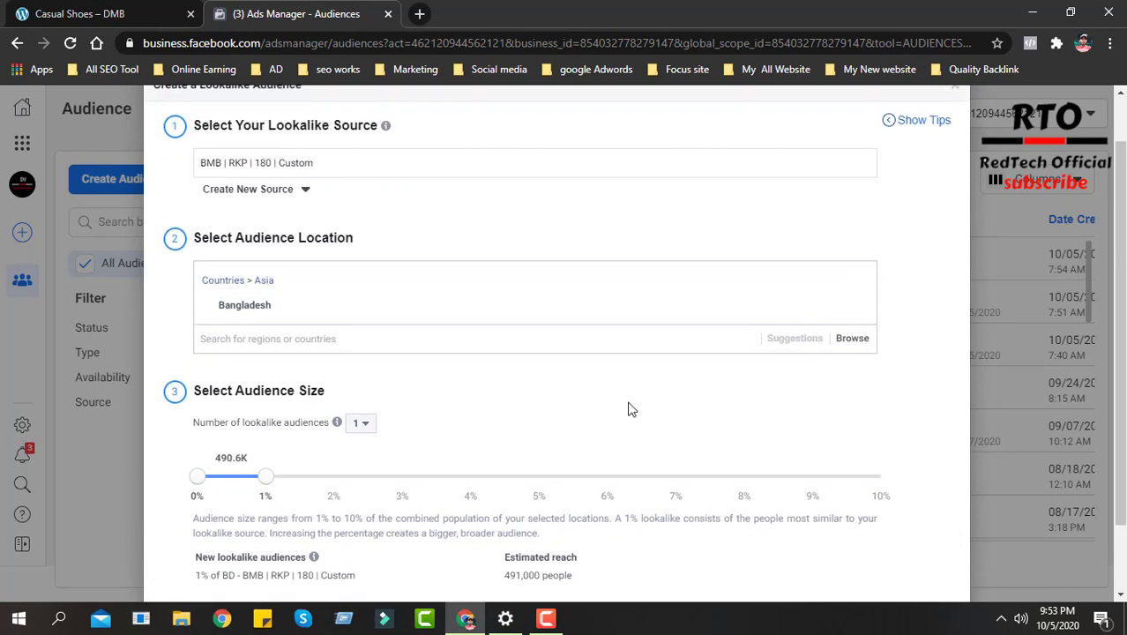
scroll(629, 409, "up", 1)
mouse_move(386, 184)
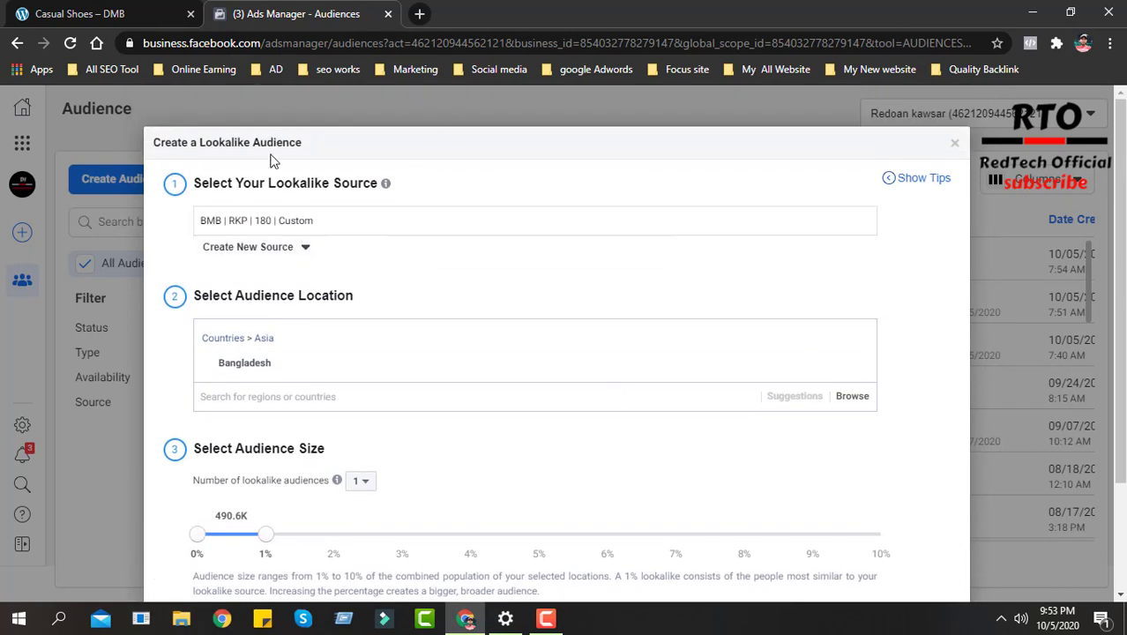
left_click(956, 144)
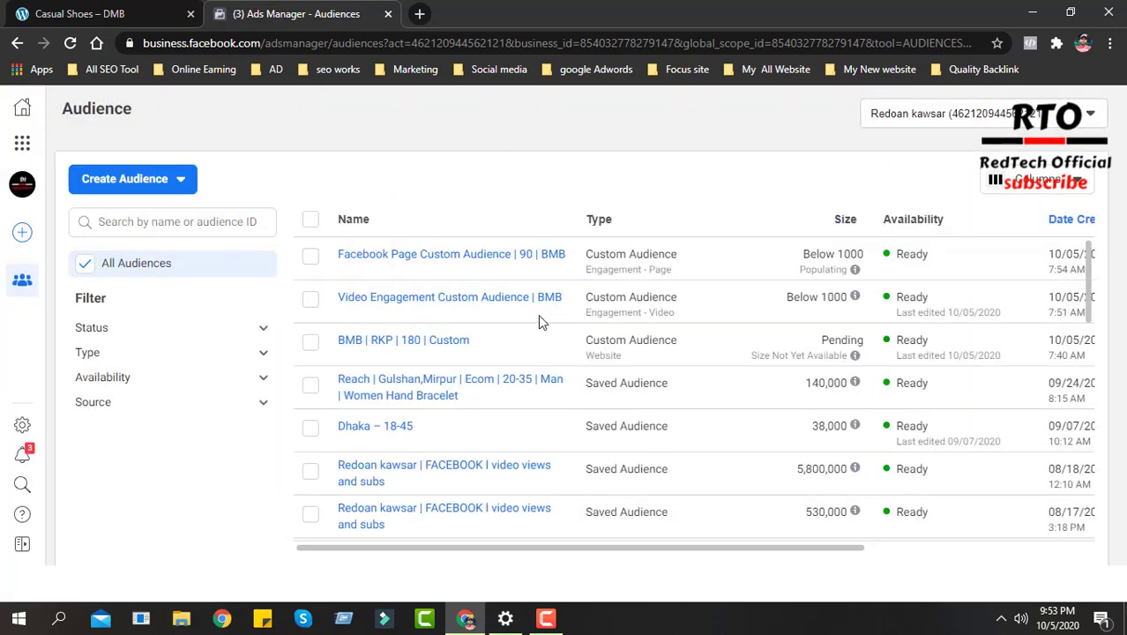
mouse_move(537, 312)
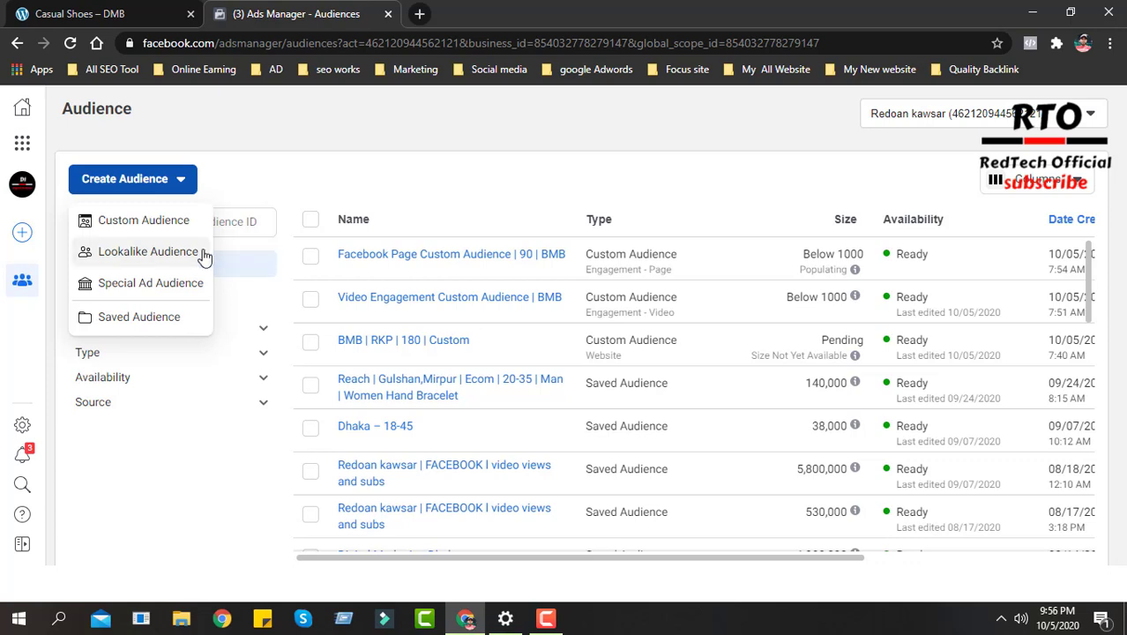
left_click(424, 187)
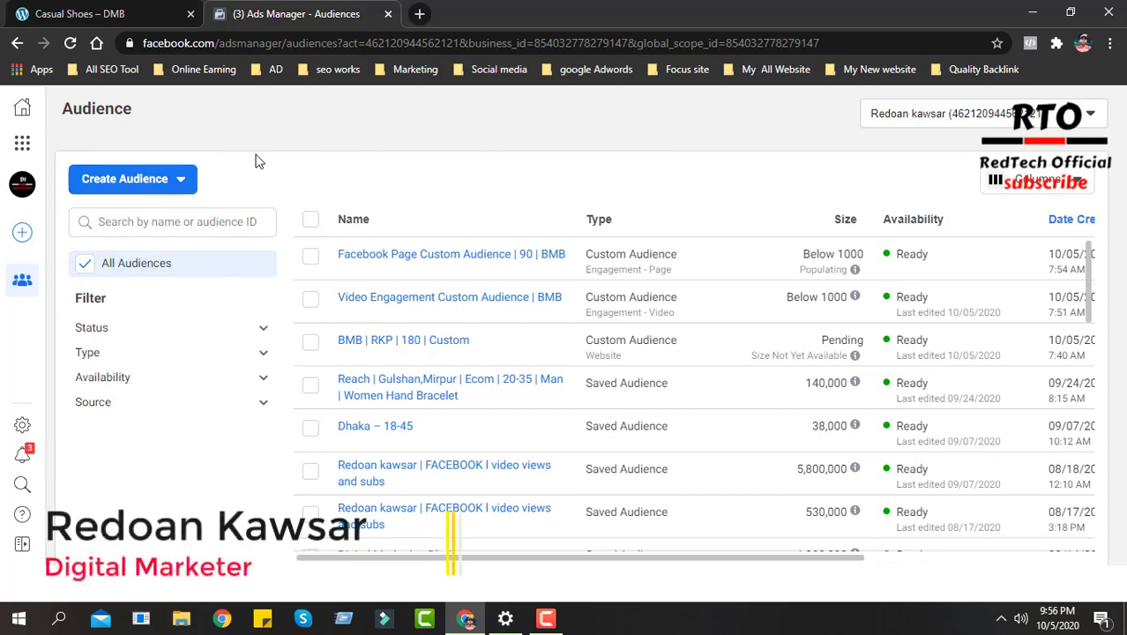
- Switch to the demo store and review the Casual Shoes product page, including its price and add-to-cart option
left_click(132, 7)
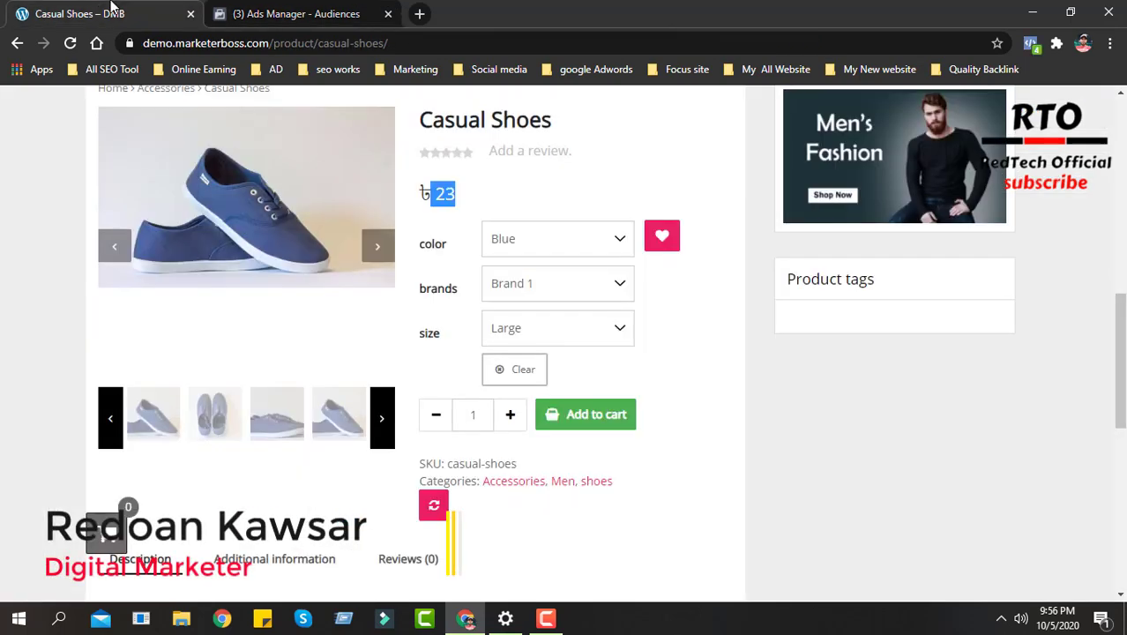
scroll(571, 425, "up", 4)
scroll(572, 426, "down", 3)
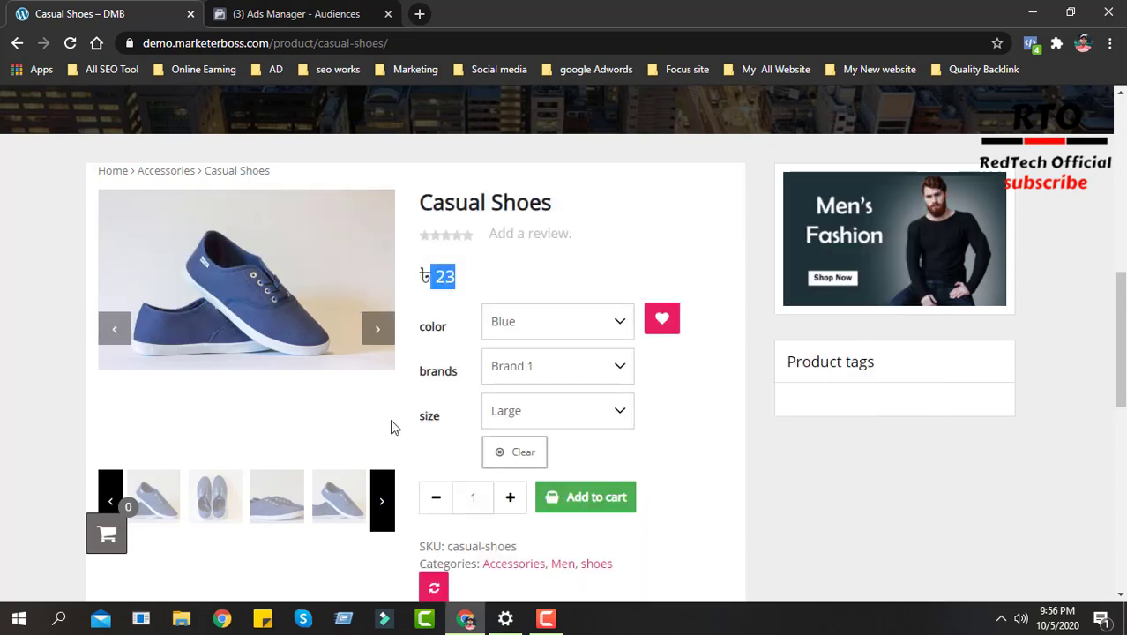
scroll(538, 421, "down", 1)
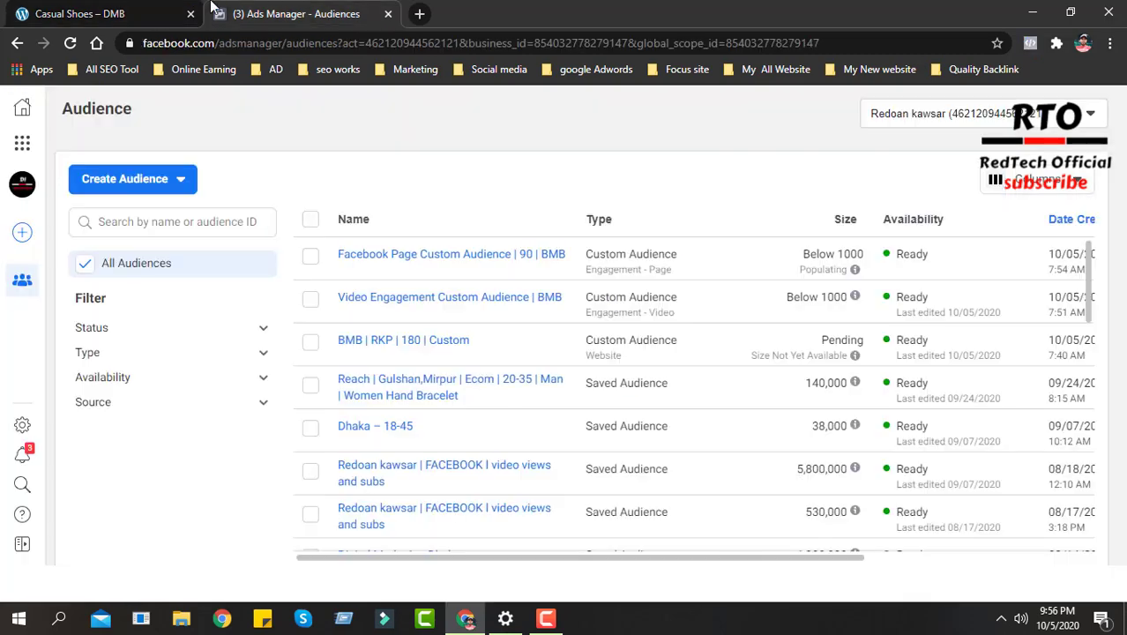
- Return to Ads Manager and start a new lookalike audience with the custom audience BMB | RKP | 180 | Custom as its source
left_click(296, 14)
left_click(160, 183)
left_click(160, 258)
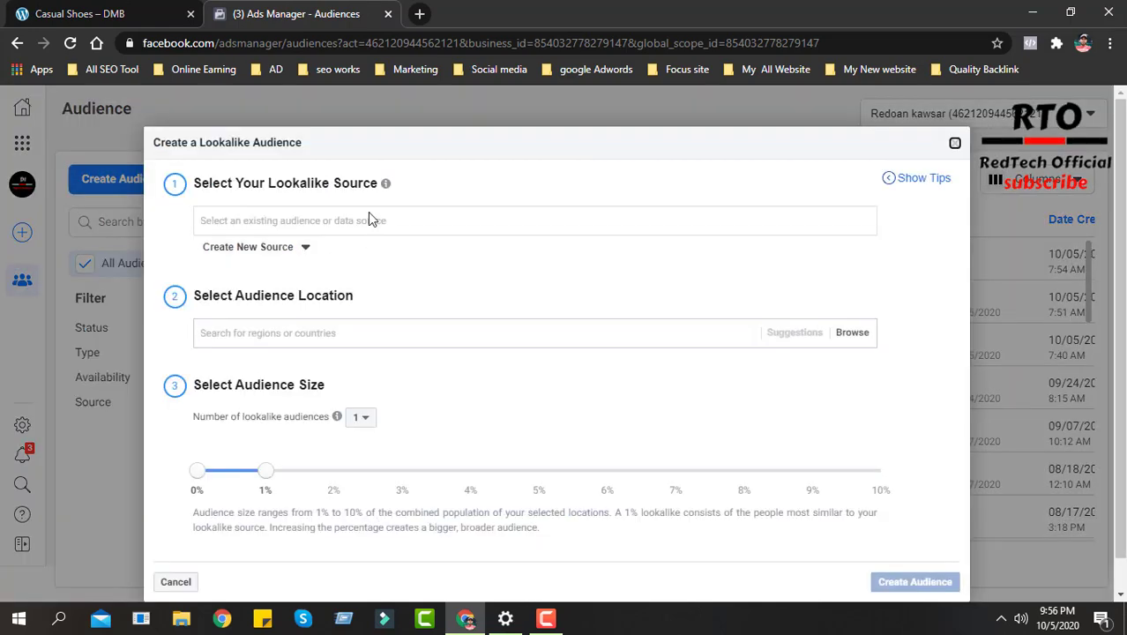
left_click(327, 221)
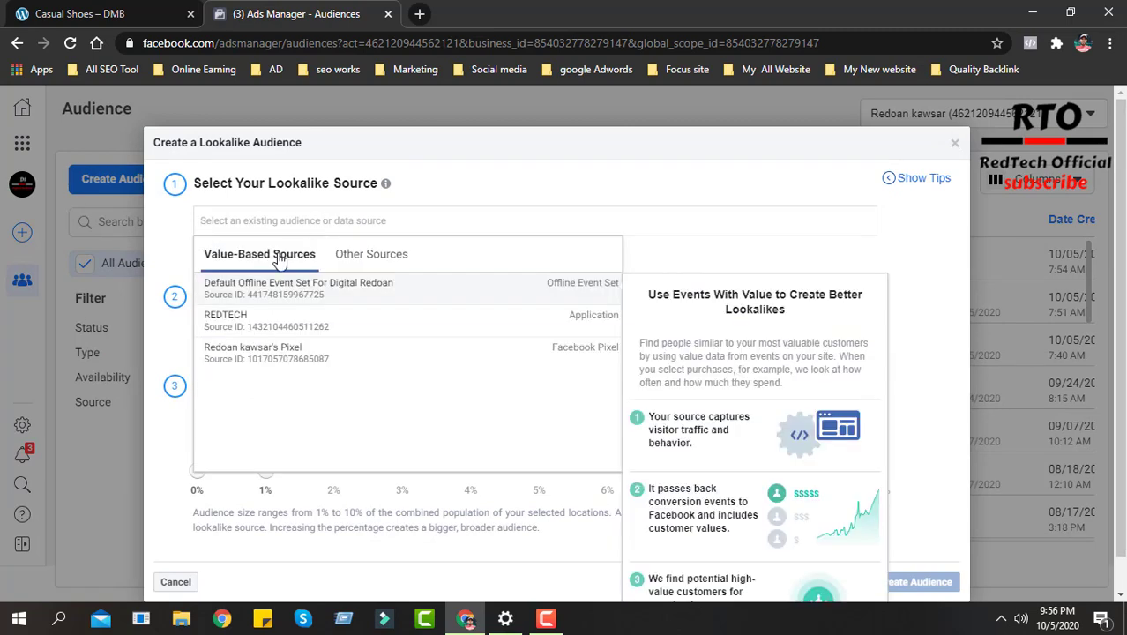
left_click(366, 257)
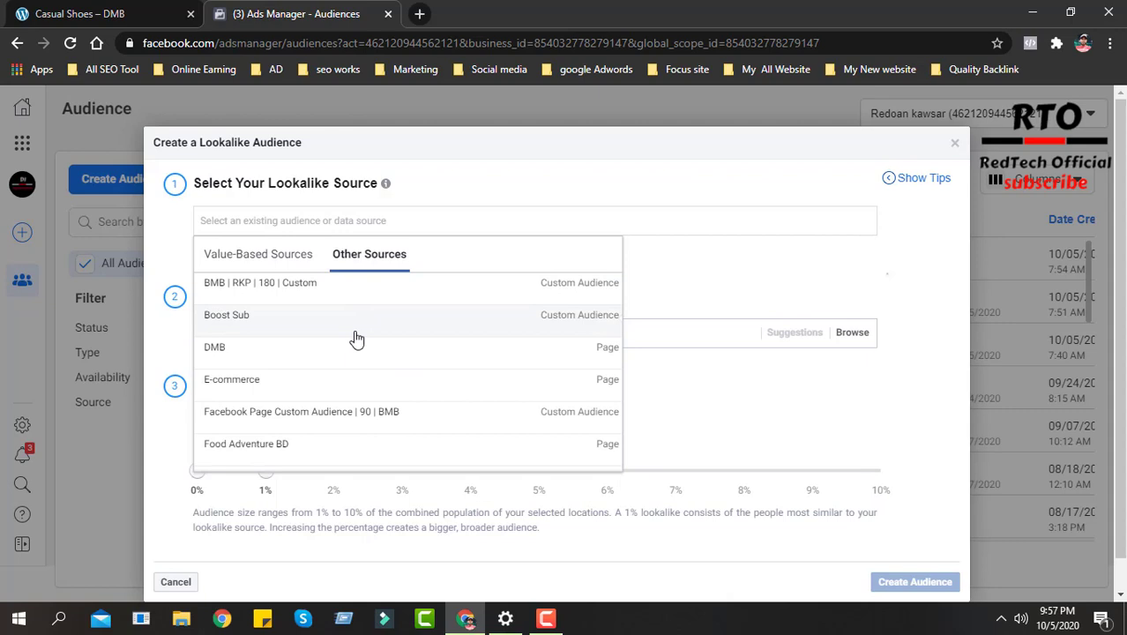
left_click(262, 287)
- Set the lookalike audience's location to Bangladesh
scroll(492, 338, "down", 1)
left_click(379, 298)
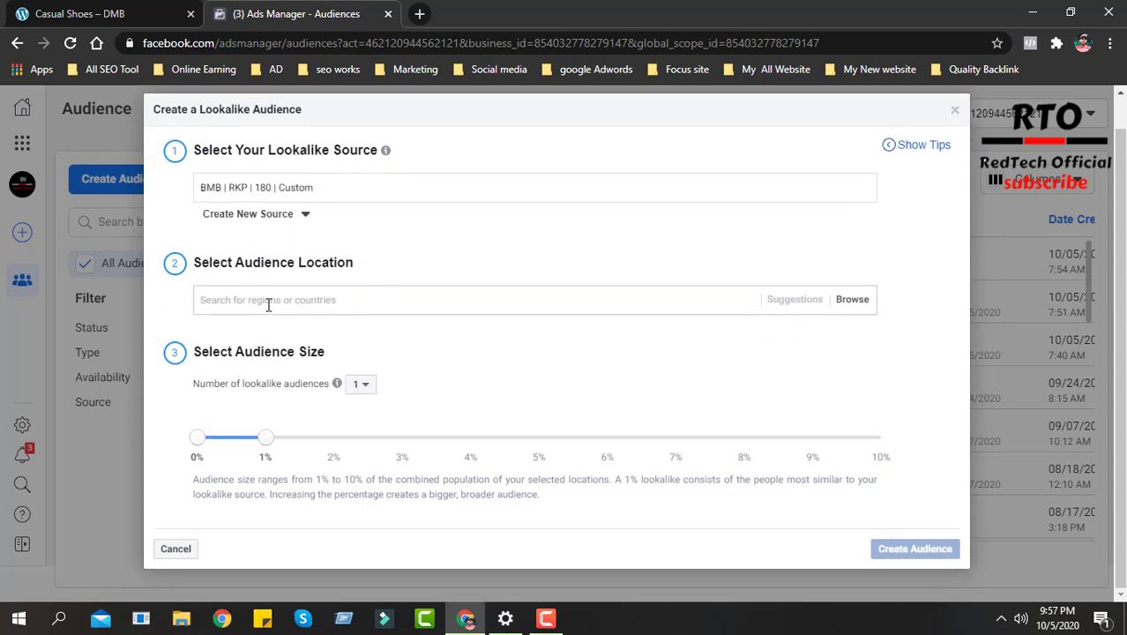
type("ba")
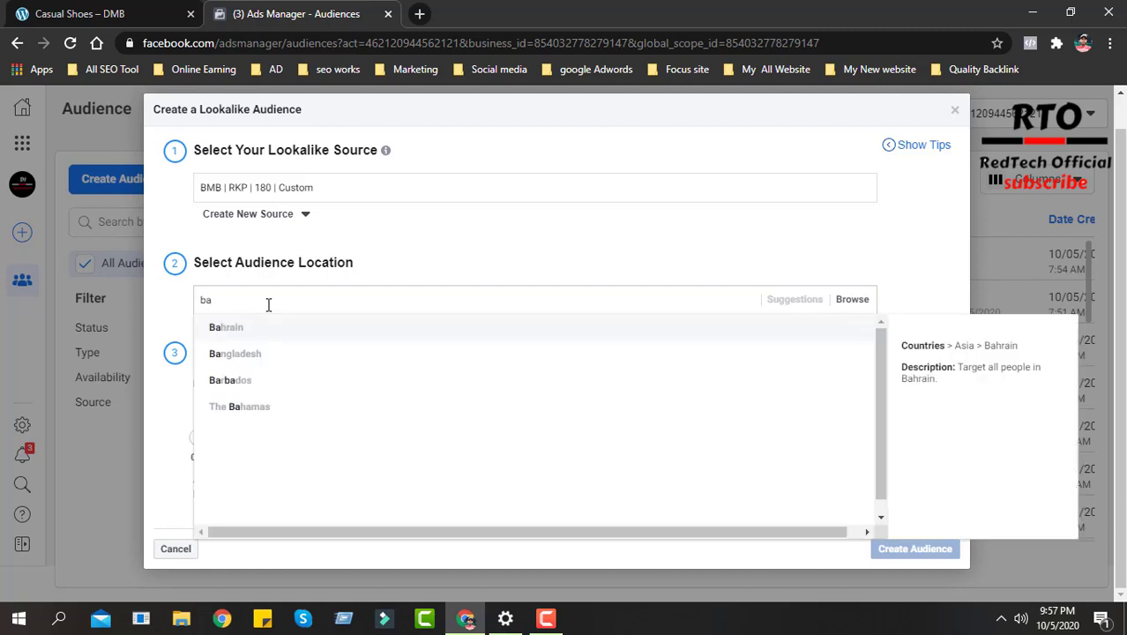
left_click(235, 354)
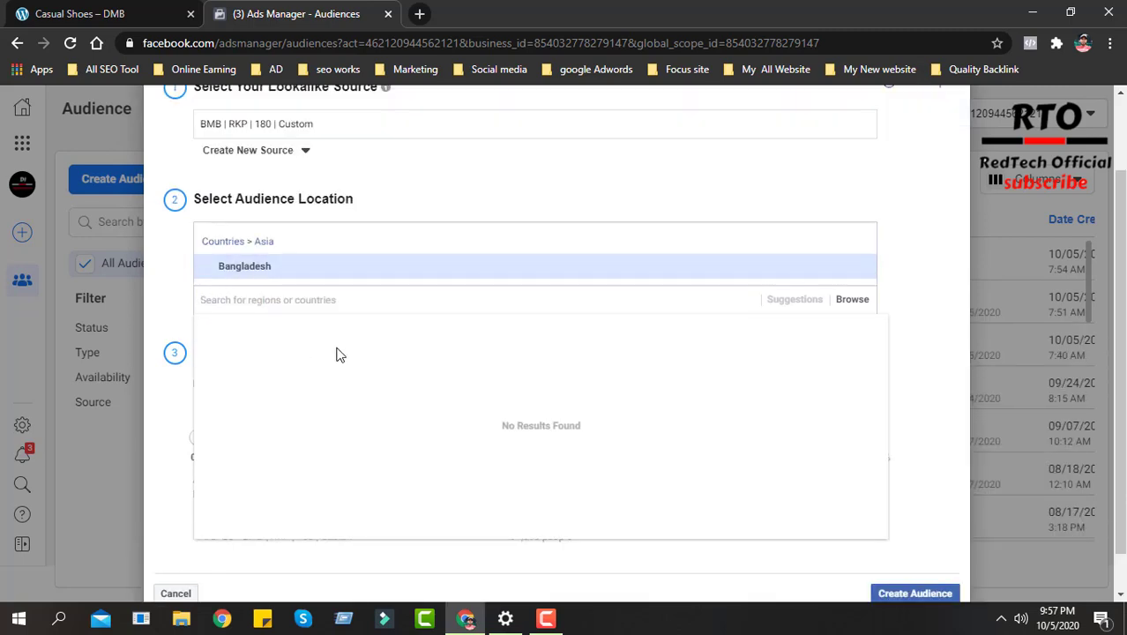
left_click(176, 273)
- Check the number of lookalike audiences and create the single audience at the 1% size
scroll(471, 398, "down", 1)
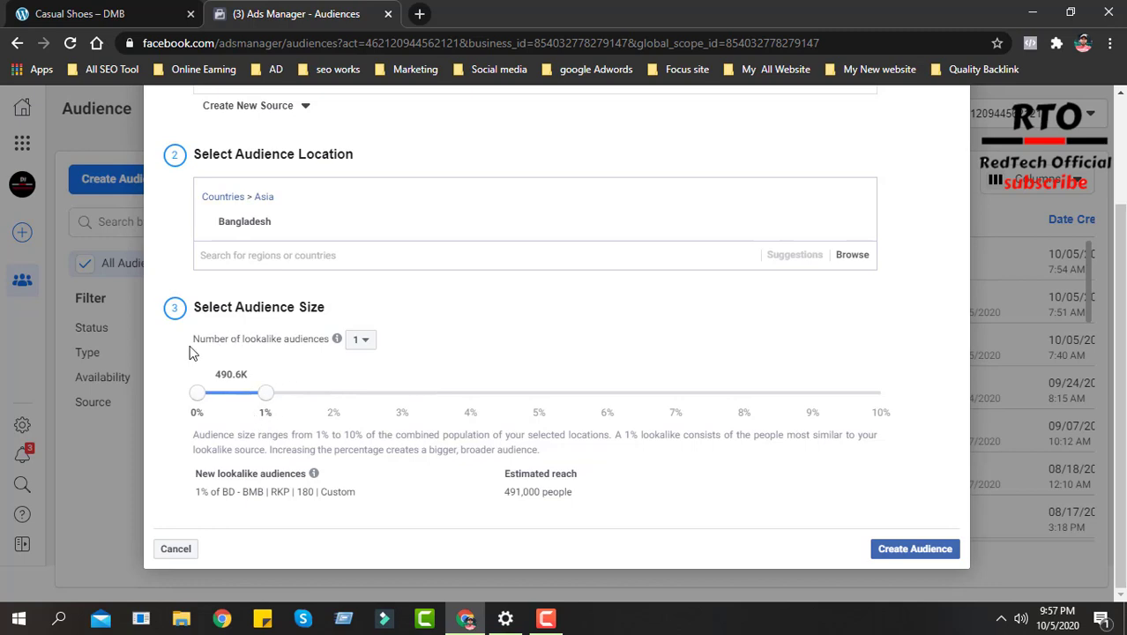
left_click_drag(192, 350, 331, 347)
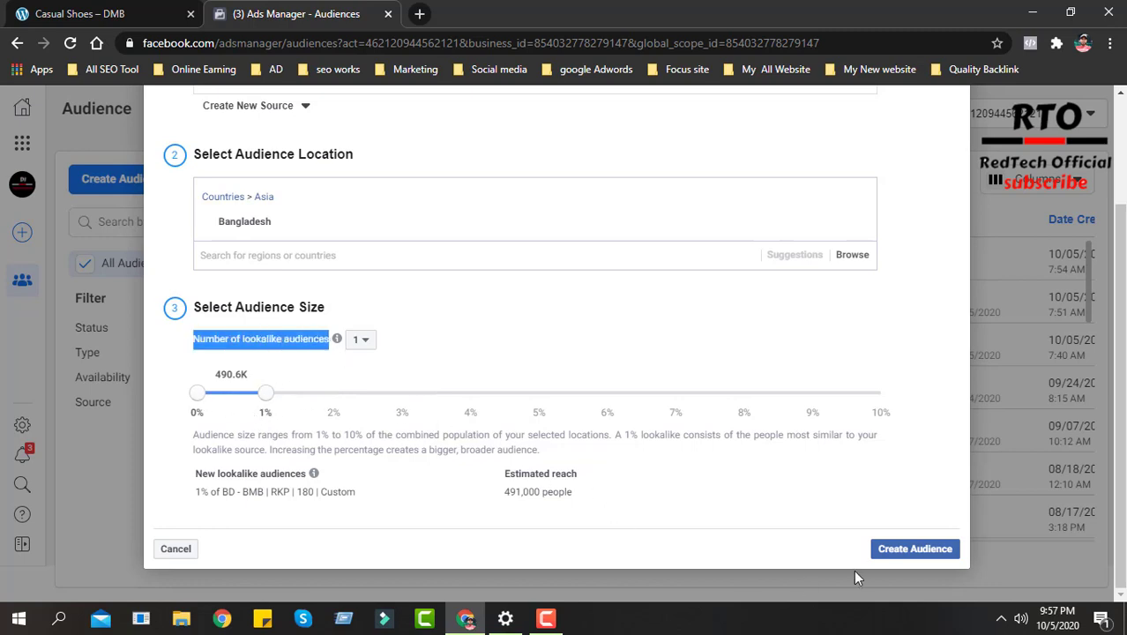
left_click(914, 549)
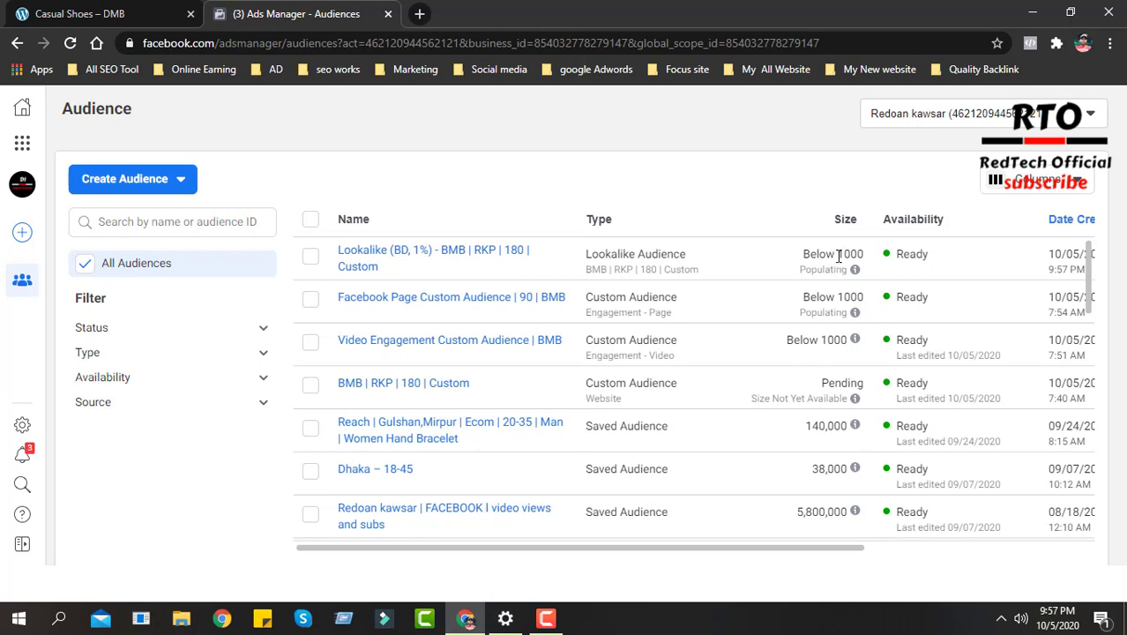
- Examine the new lookalike audience's size and source in the audience list, and look through the other audiences
mouse_move(858, 255)
left_mouse_down()
mouse_move(842, 272)
mouse_move(860, 255)
left_mouse_up()
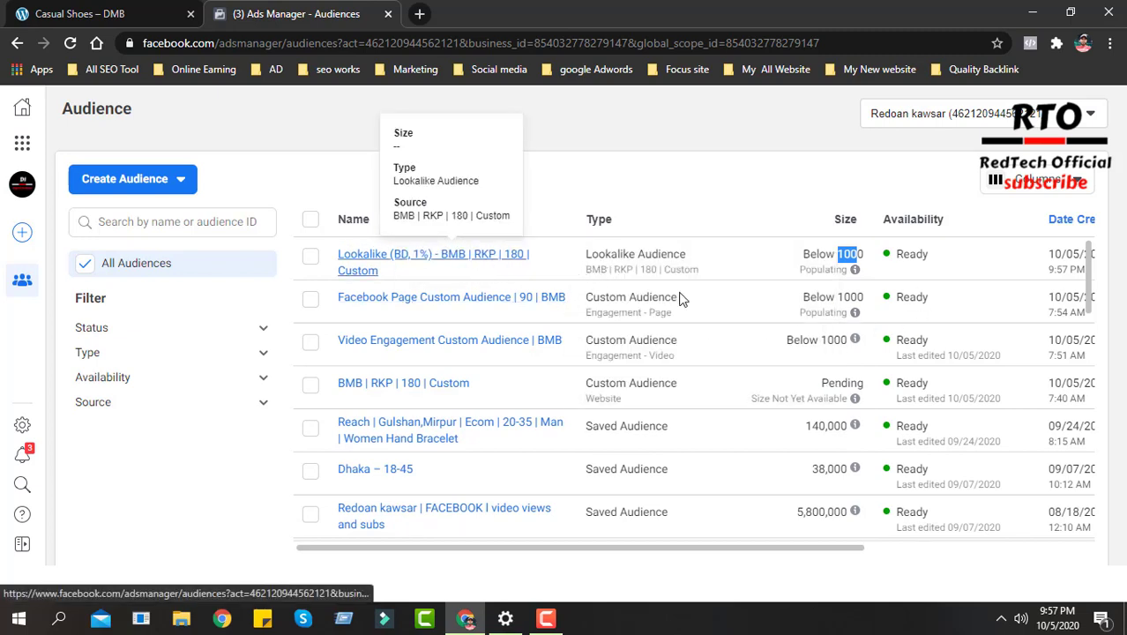
left_click_drag(865, 256, 846, 258)
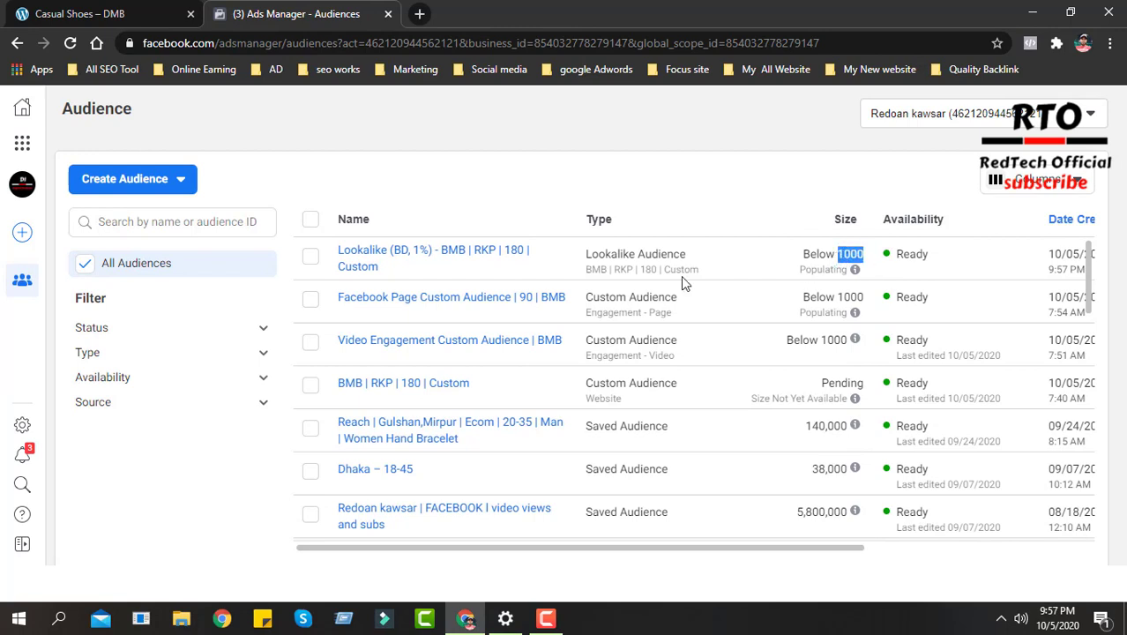
mouse_move(390, 262)
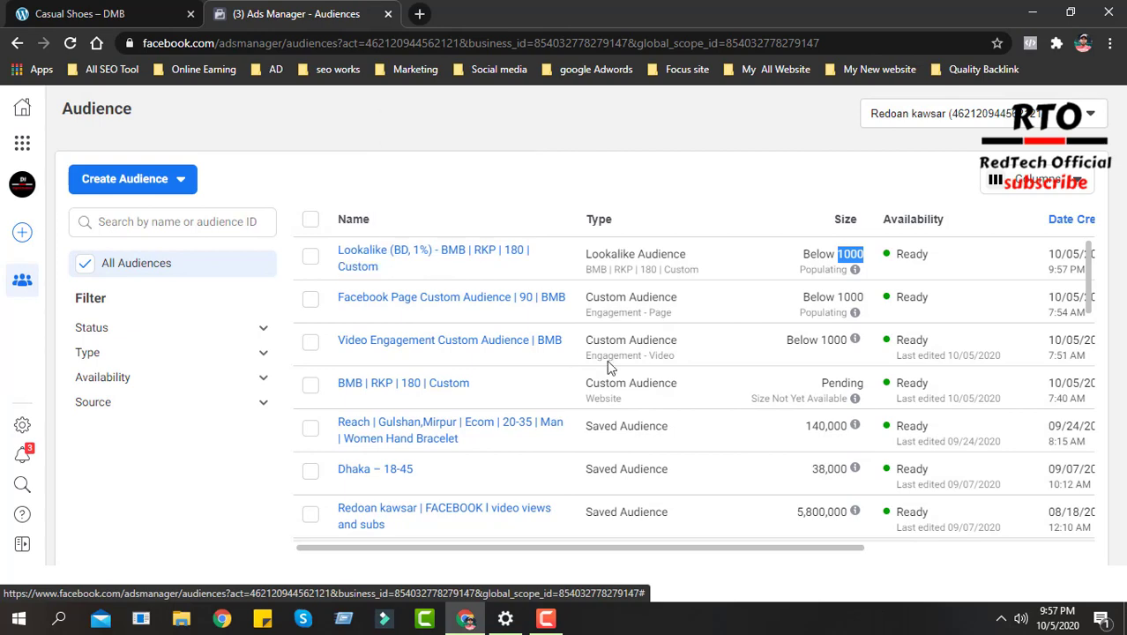
scroll(608, 361, "down", 4)
scroll(769, 438, "up", 2)
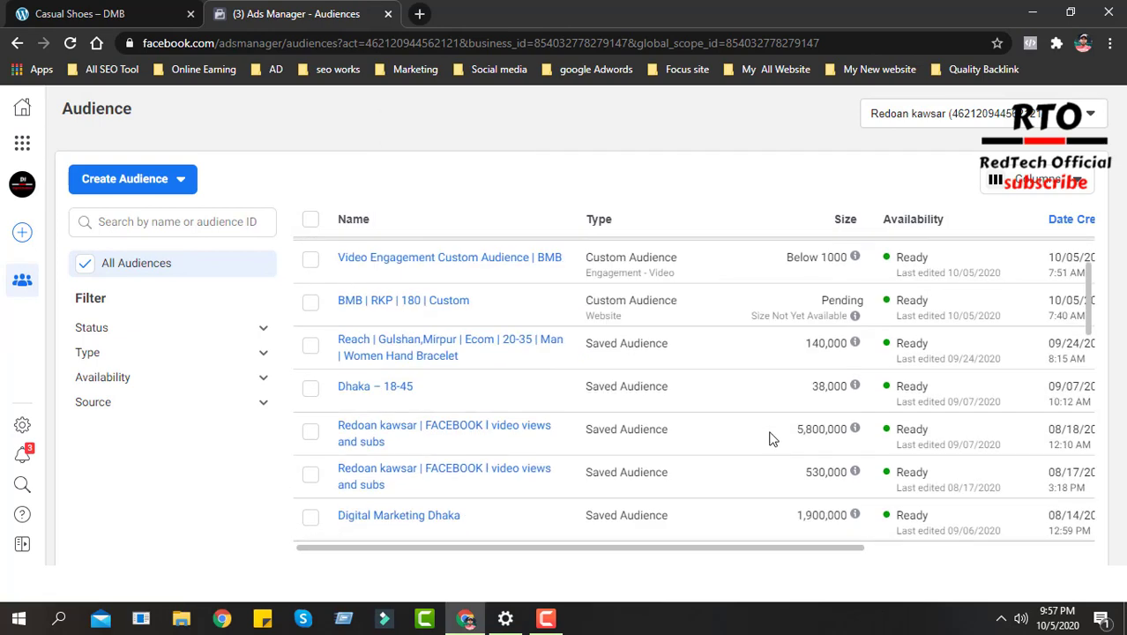